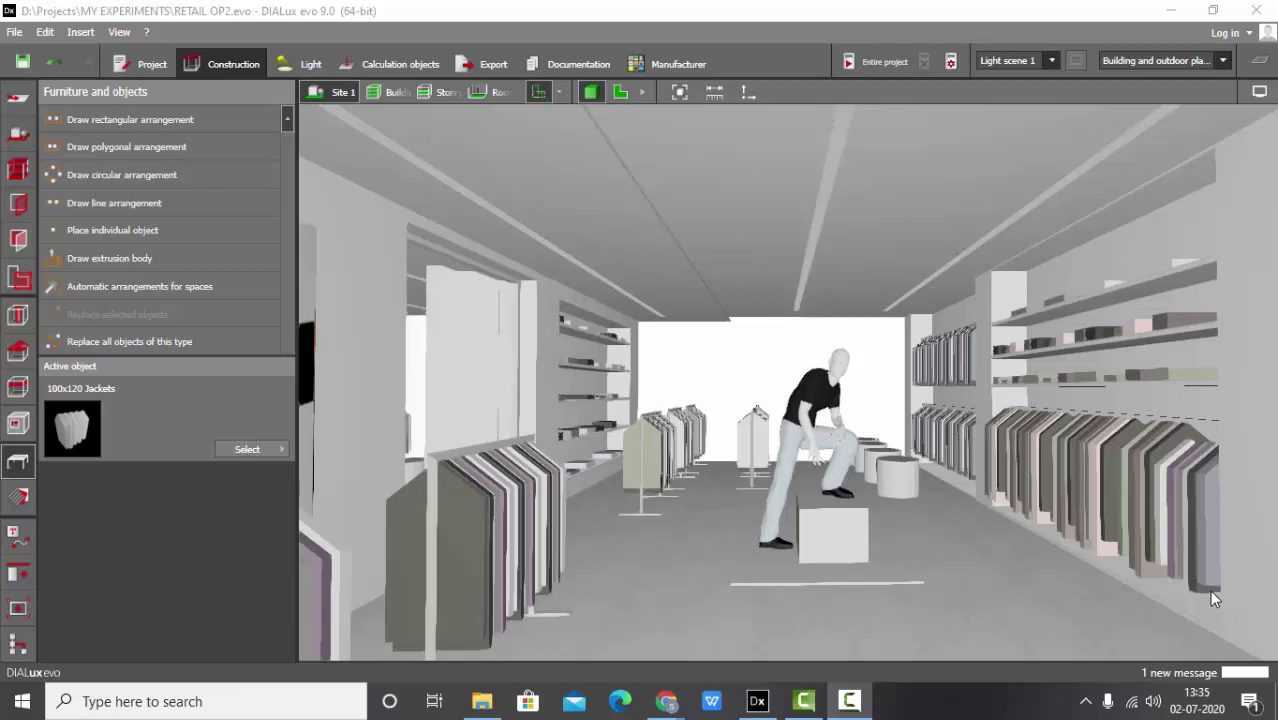
Examine the retail shop model from an overall exterior view and from viewpoints inside the store.
mouse_move(920, 429)
right_mouse_down()
mouse_move(860, 444)
mouse_move(916, 440)
right_mouse_up()
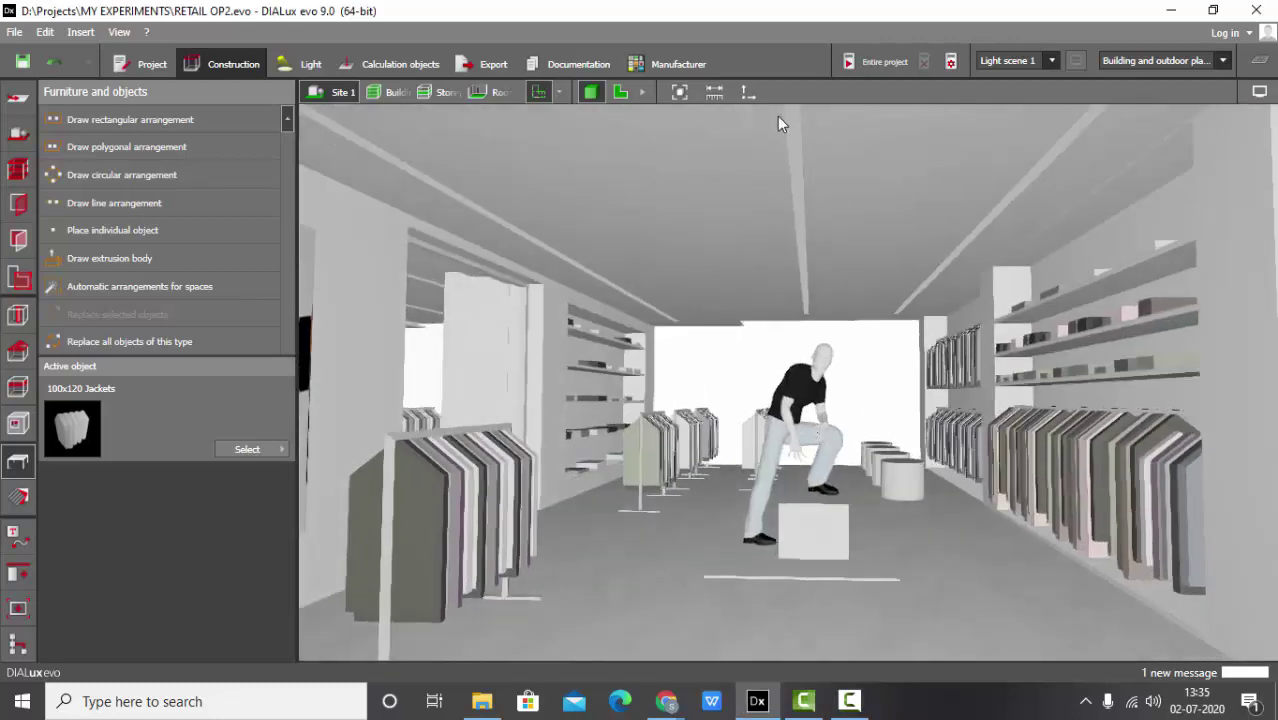
left_click(686, 96)
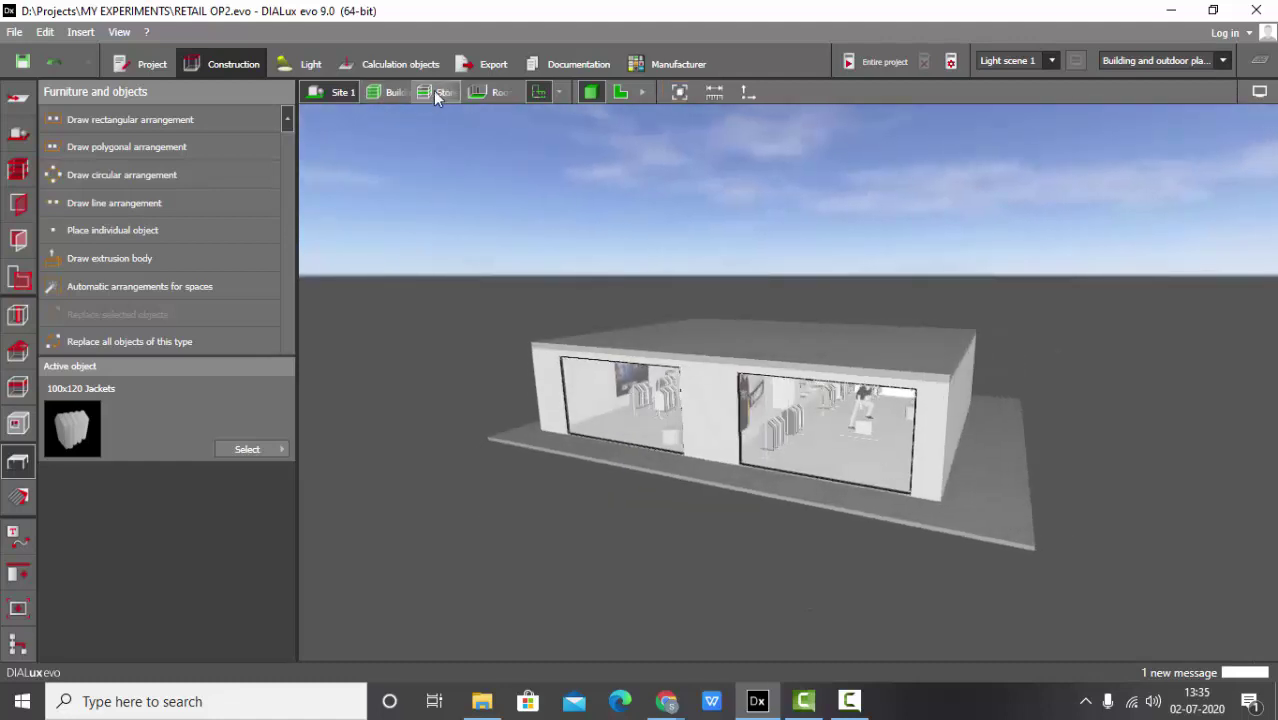
right_click_drag(842, 378, 876, 312)
scroll(861, 364, "up", 5)
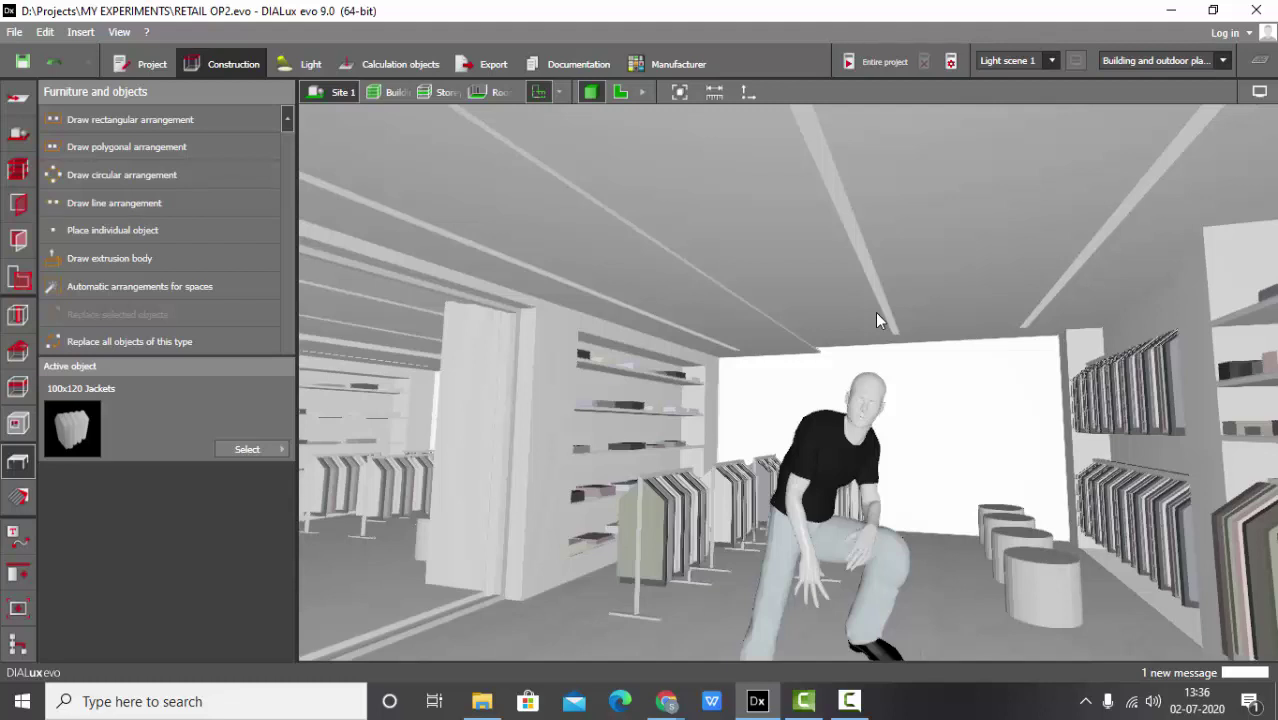
left_click(678, 95)
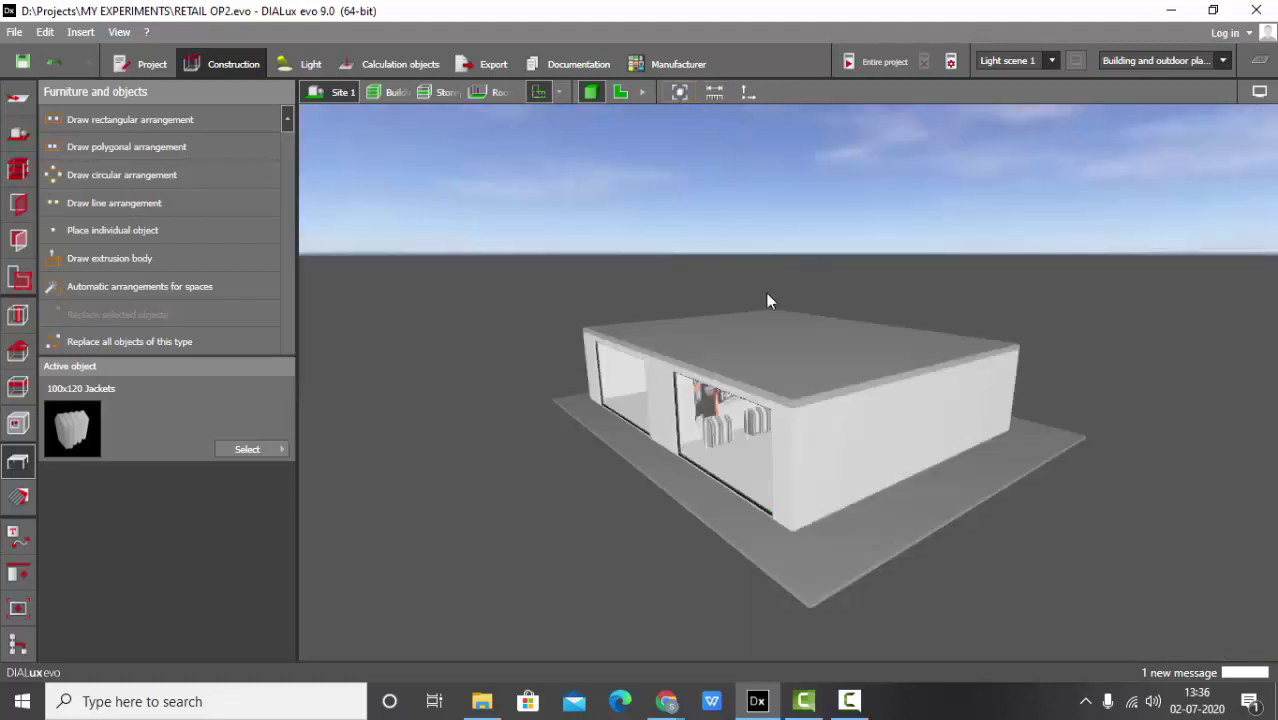
right_click_drag(766, 294, 797, 278)
scroll(819, 381, "up", 6)
scroll(800, 385, "up", 3)
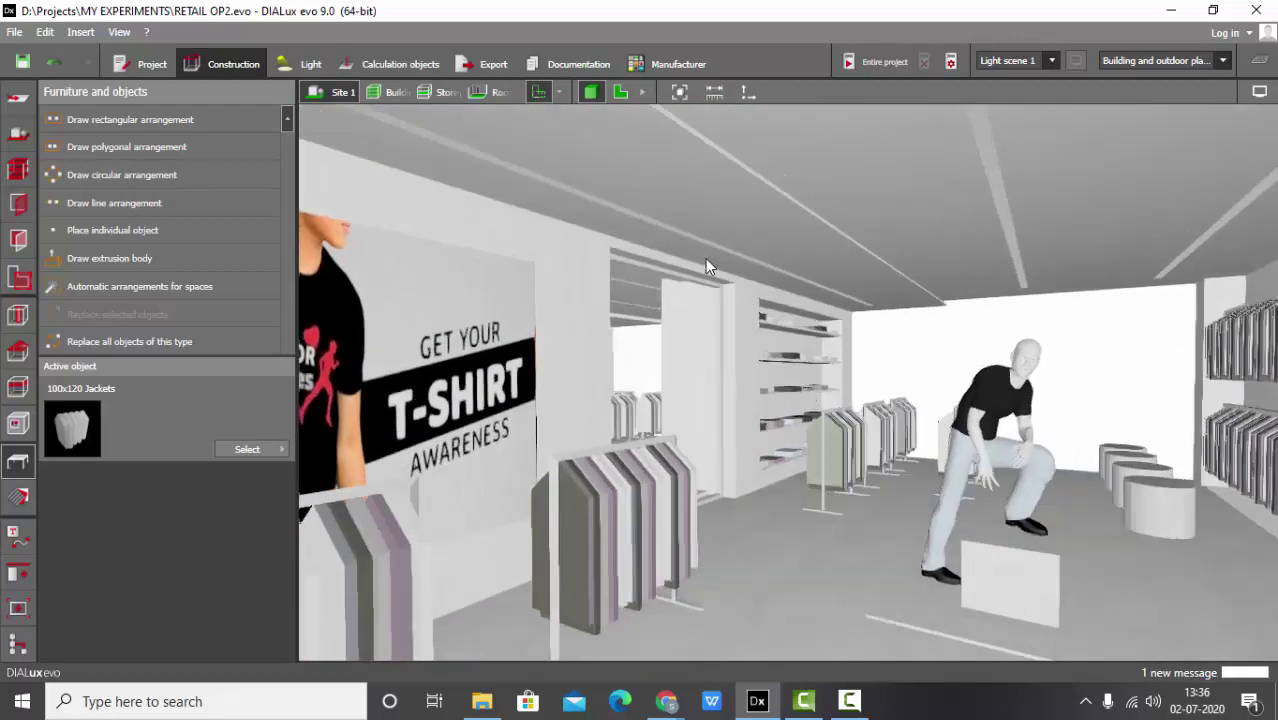
Examine the mannequin display inside the shop from close, low and higher interior viewpoints.
right_click_drag(656, 323, 974, 348)
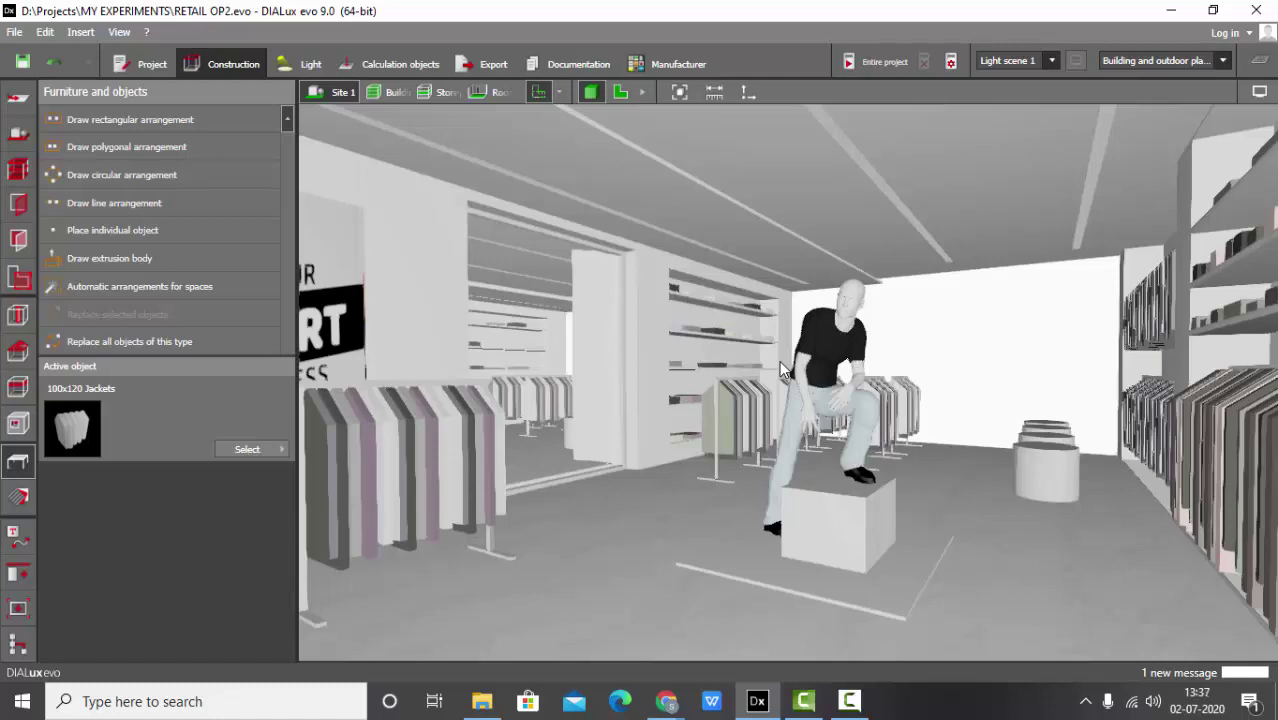
scroll(880, 392, "up", 3)
mouse_move(880, 398)
right_mouse_down()
mouse_move(871, 365)
mouse_move(877, 379)
right_mouse_up()
left_click_drag(875, 377, 870, 385)
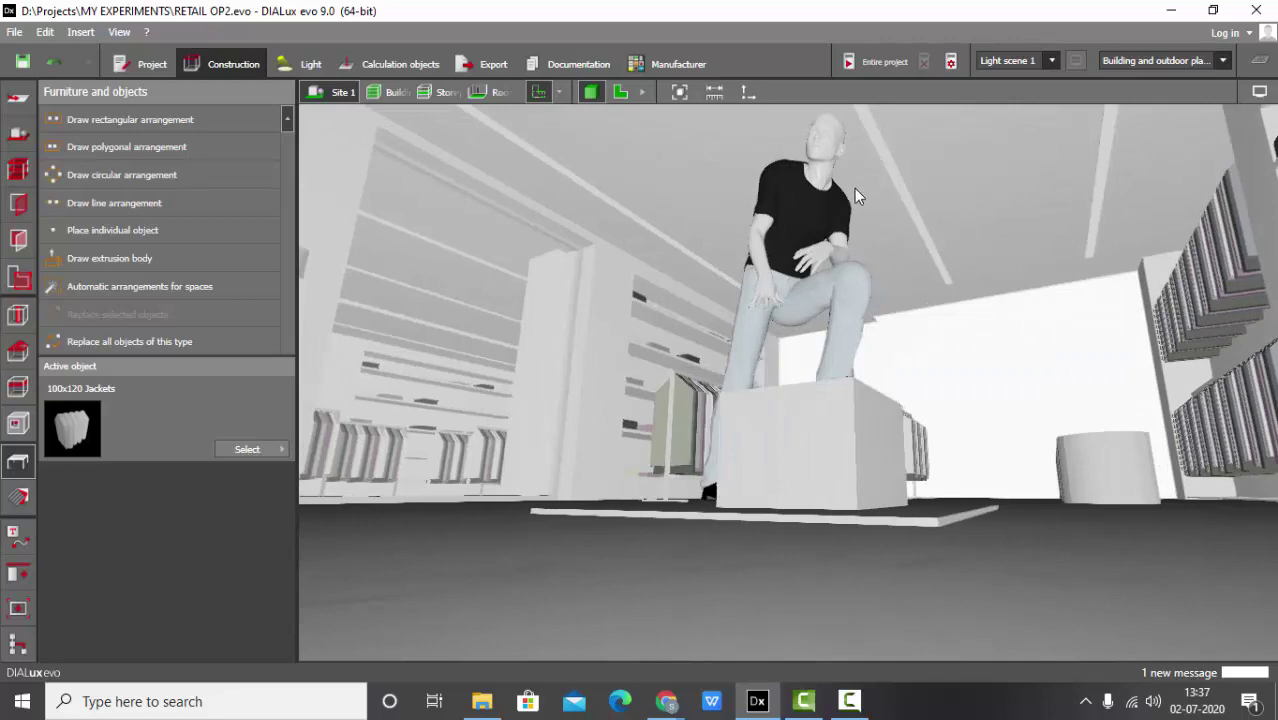
right_click_drag(772, 236, 787, 274)
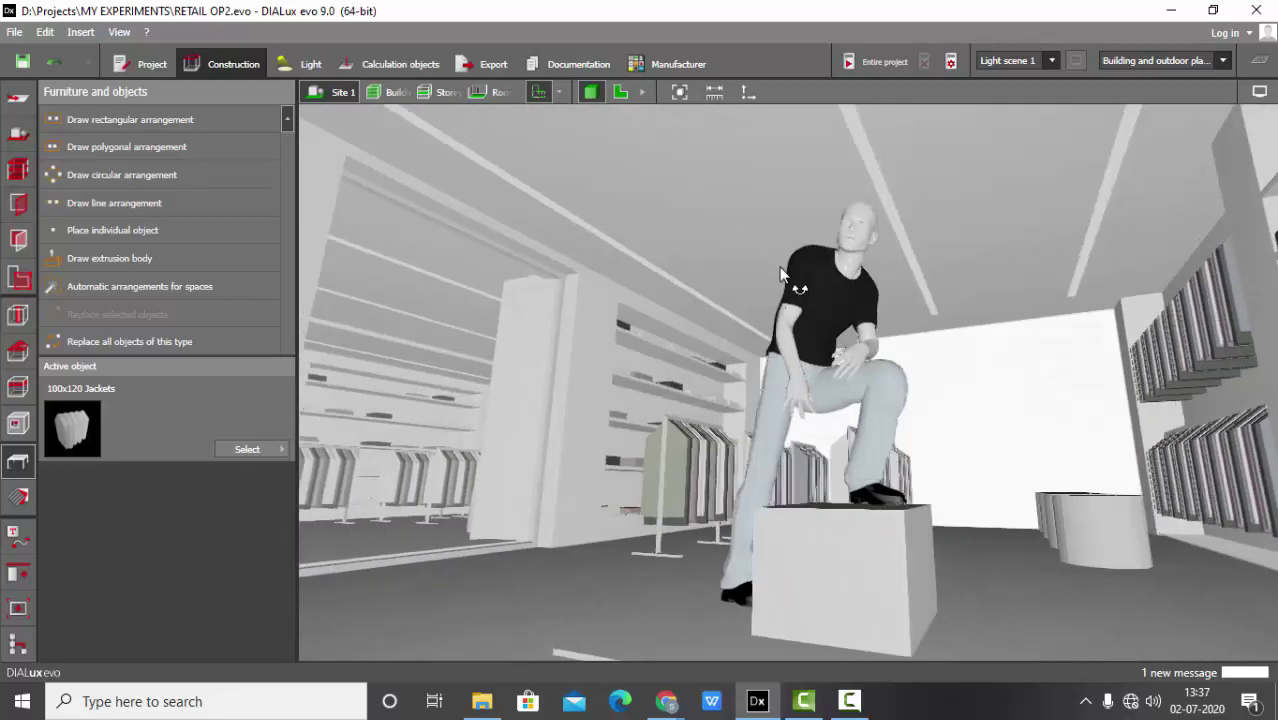
scroll(803, 274, "down", 3)
left_click_drag(804, 281, 724, 313)
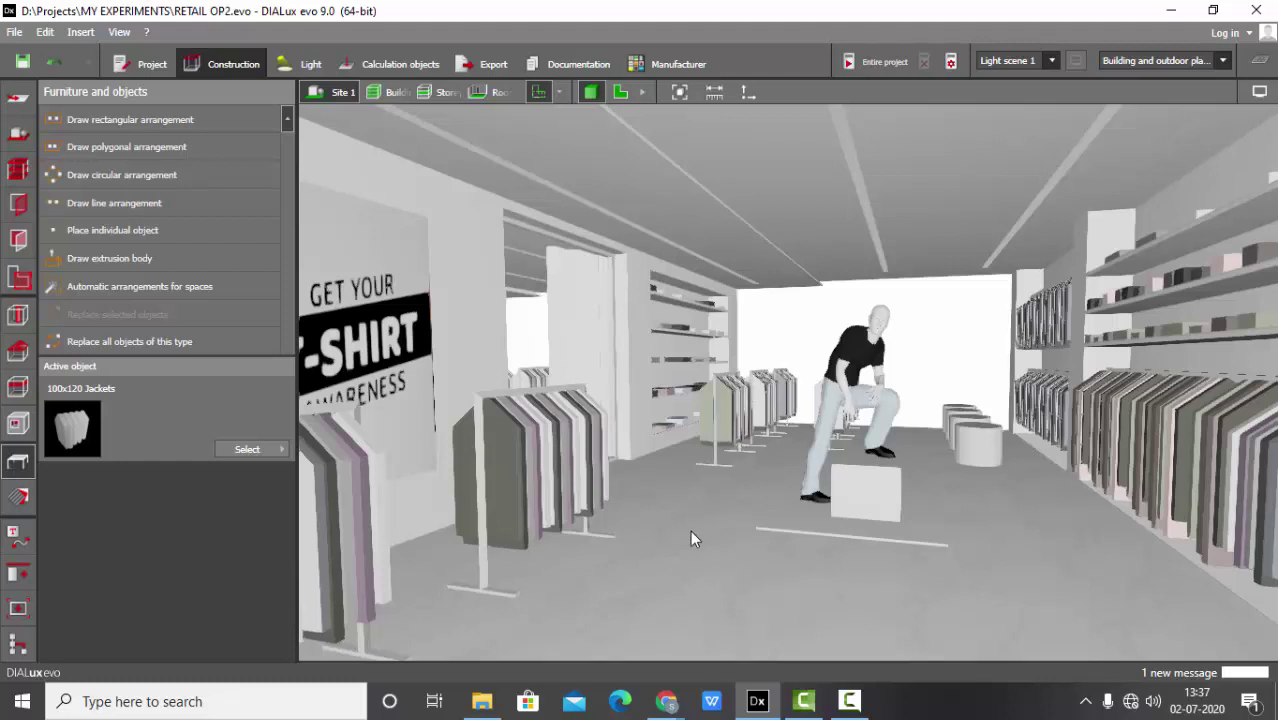
Switch to Chrome and search Google Images for "1 POINT PERSPECTIVE", using the corrected spelling.
mouse_move(664, 705)
left_click(735, 620)
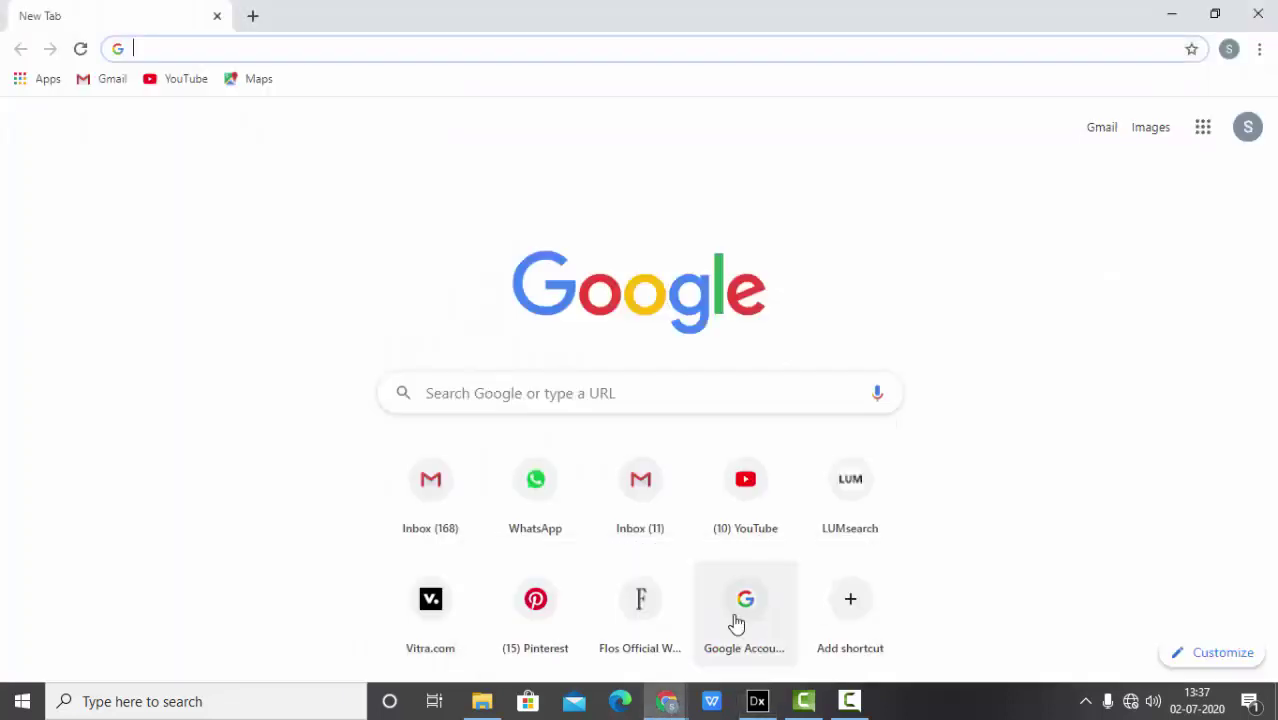
left_click(505, 42)
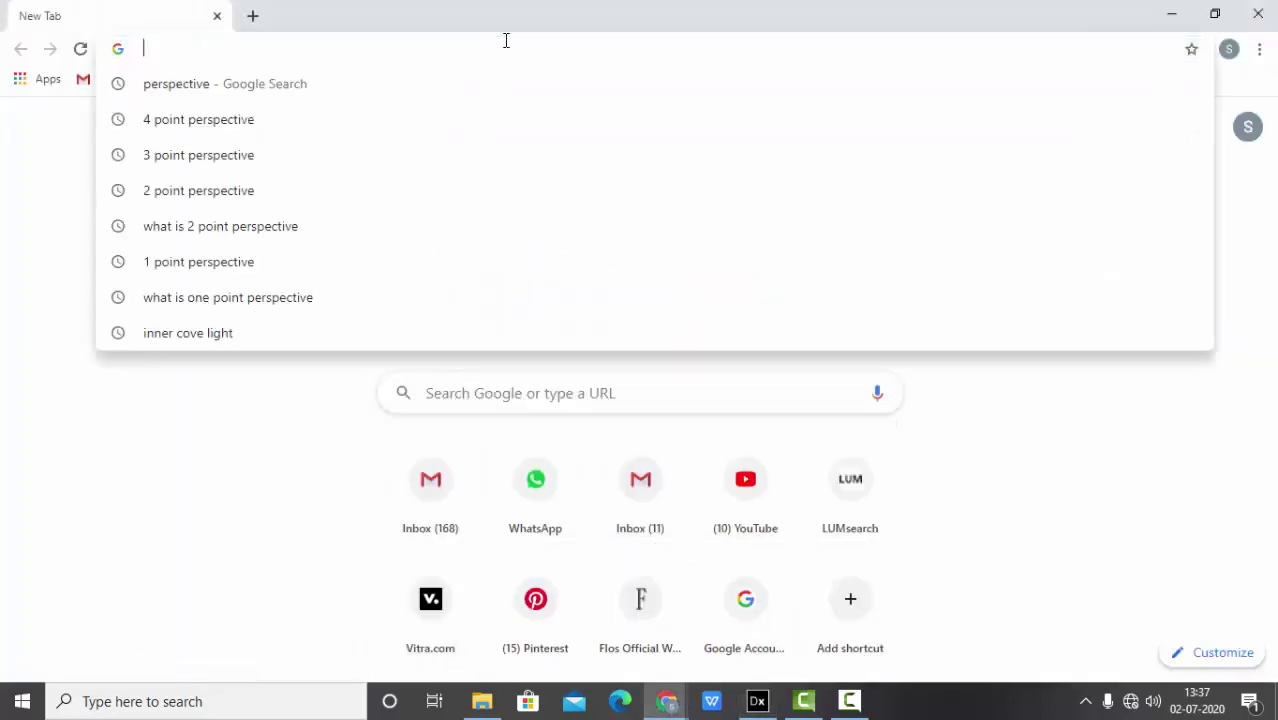
type("1")
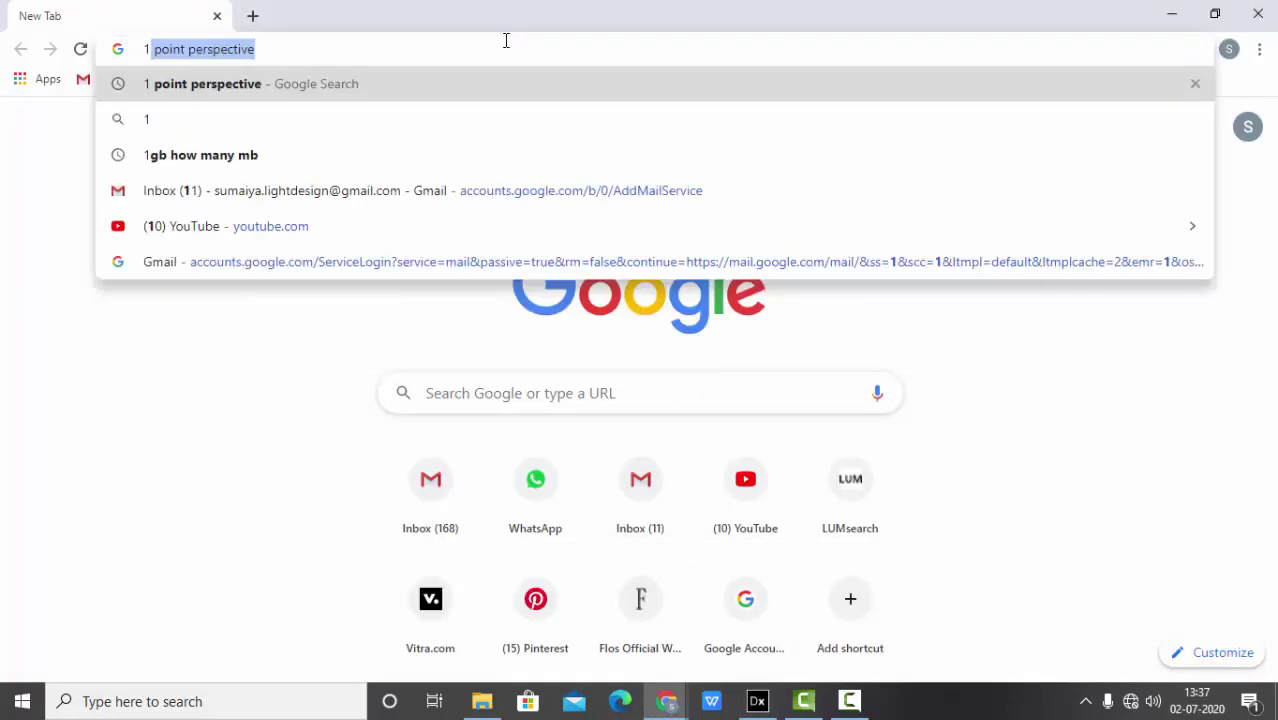
type("PO")
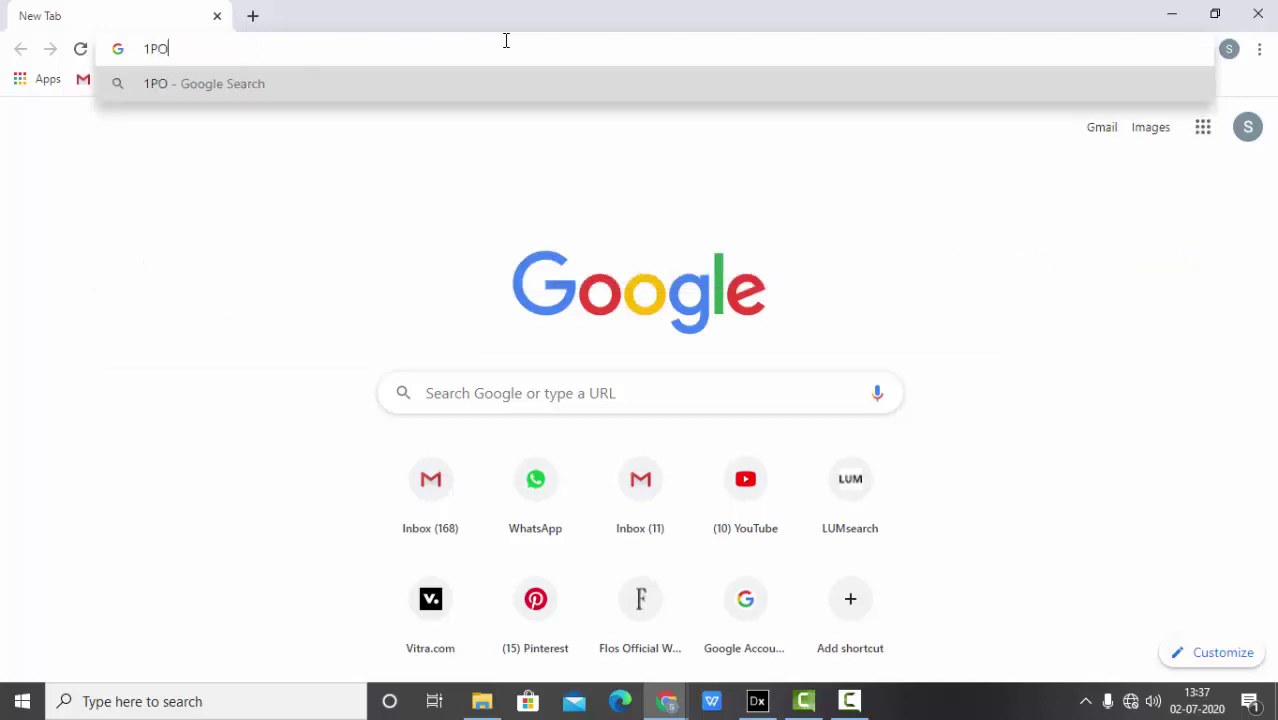
type("INT")
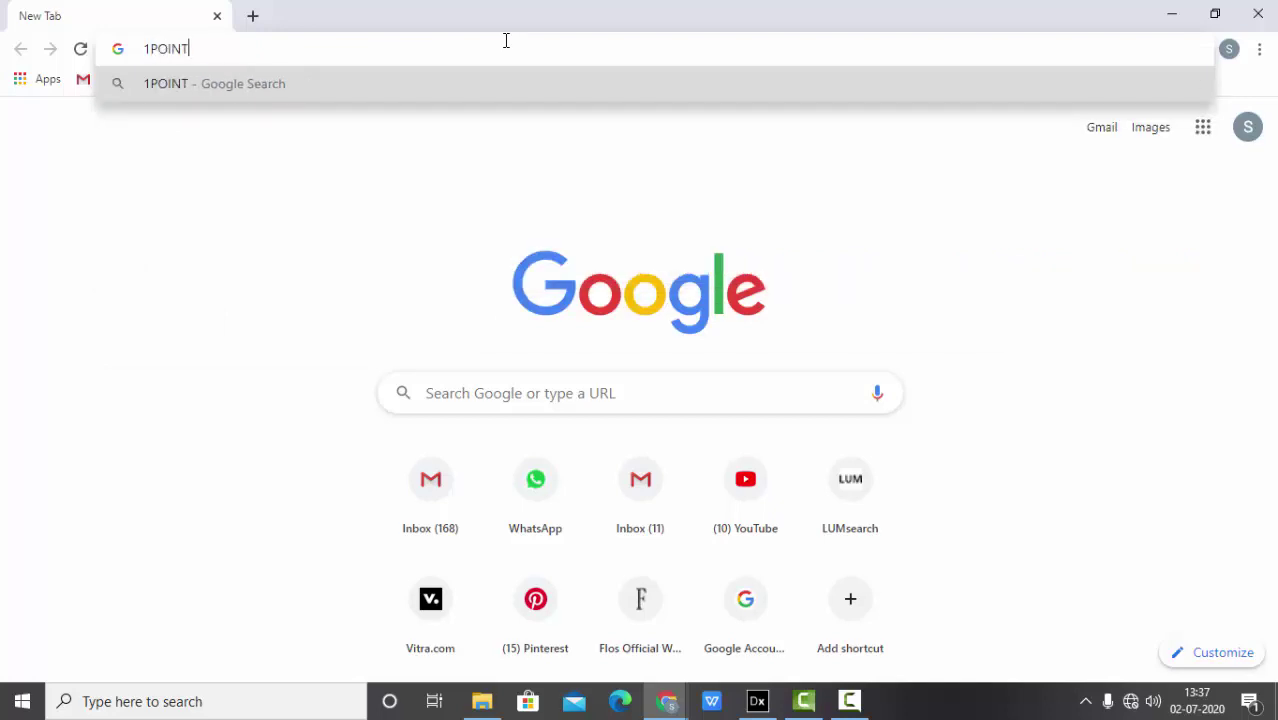
type(" PERSPECTIVE")
key("Return")
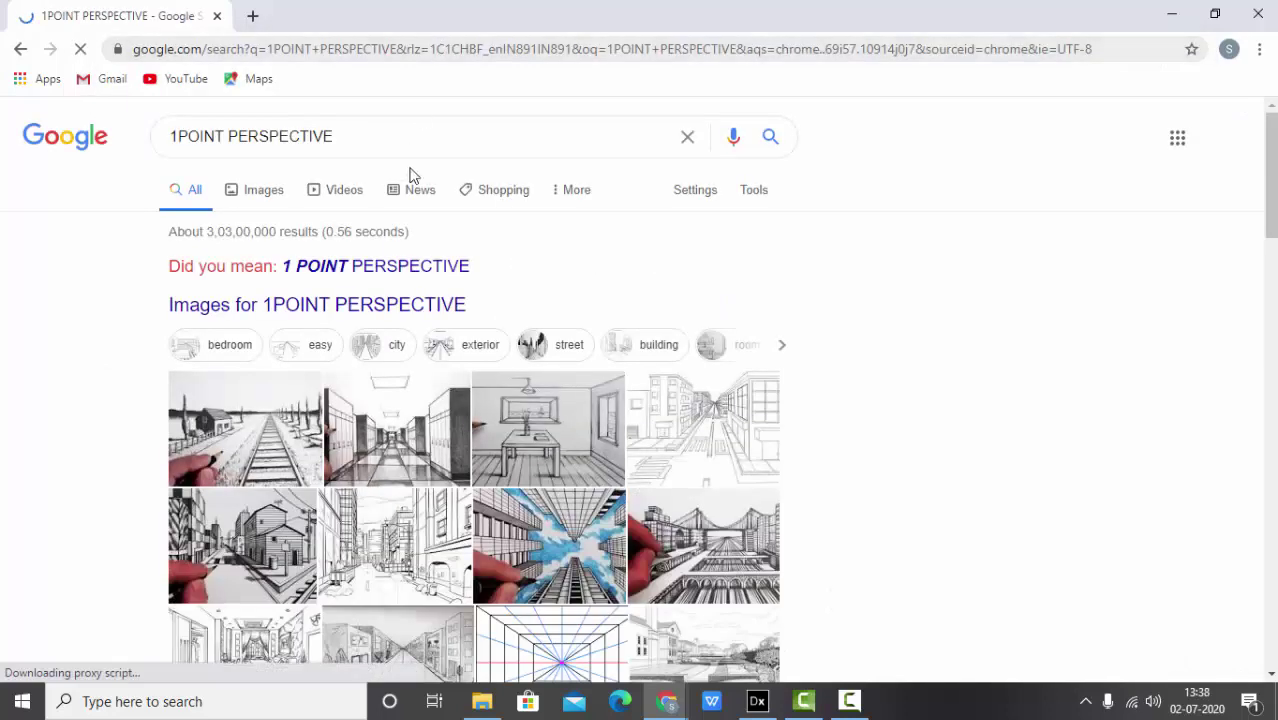
left_click(387, 270)
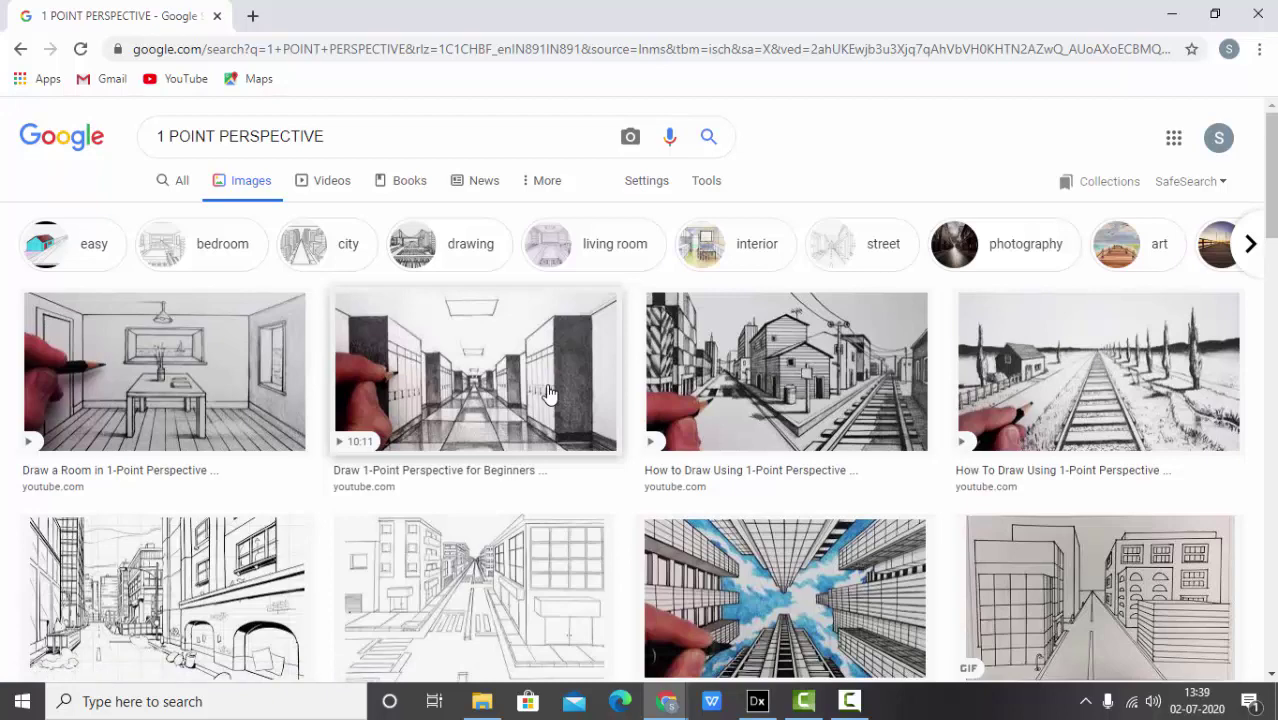
Examine the one-point perspective drawings of the UV cityscape and the school hallway in enlarged previews.
scroll(560, 395, "down", 3)
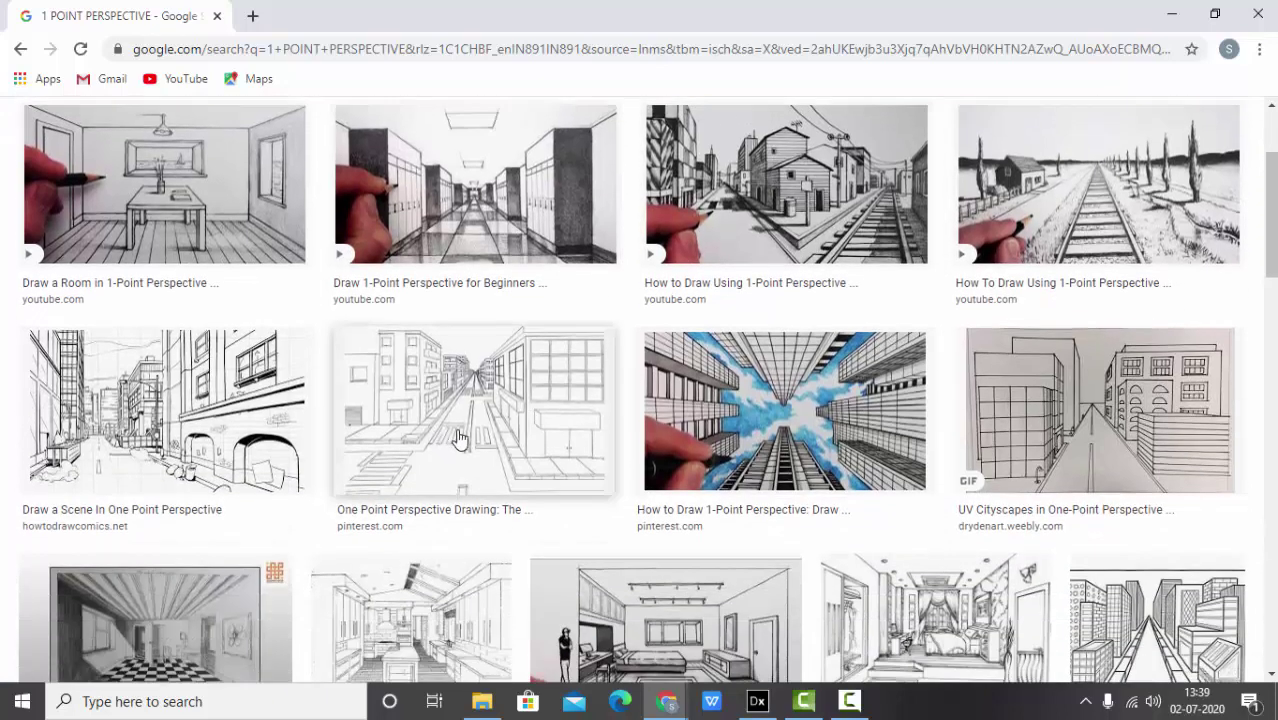
scroll(800, 400, "down", 1)
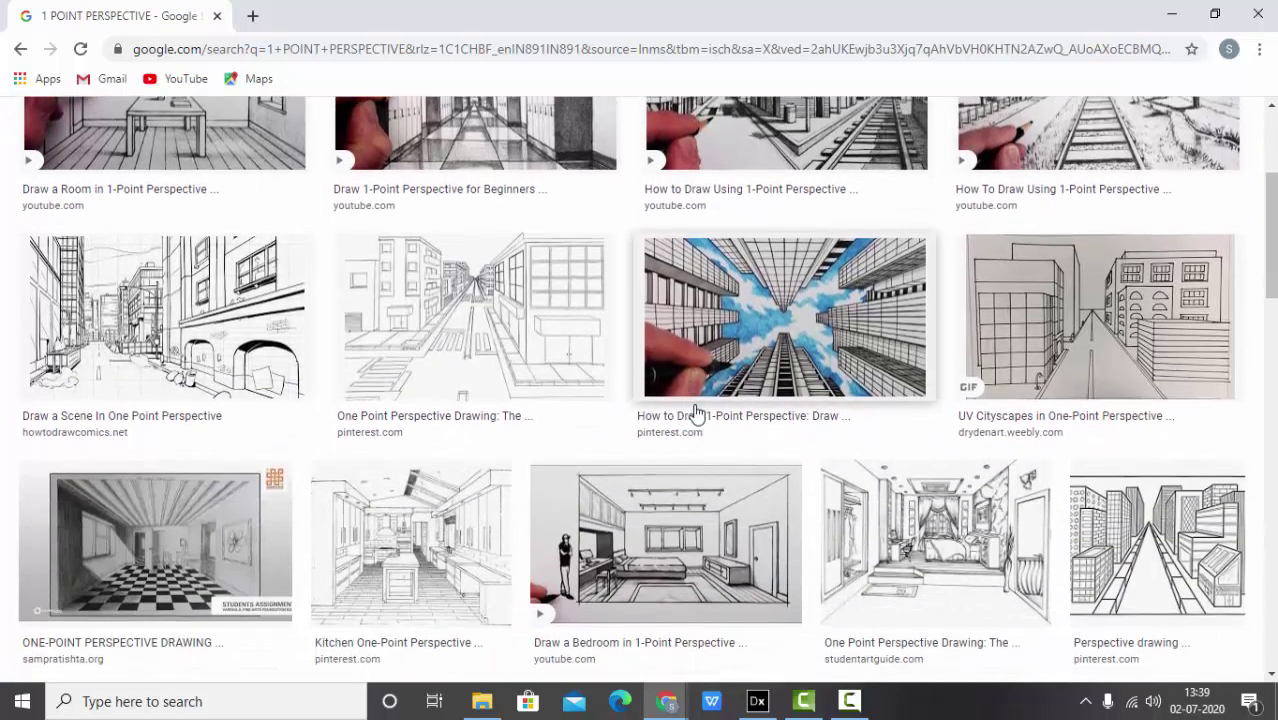
left_click(1125, 289)
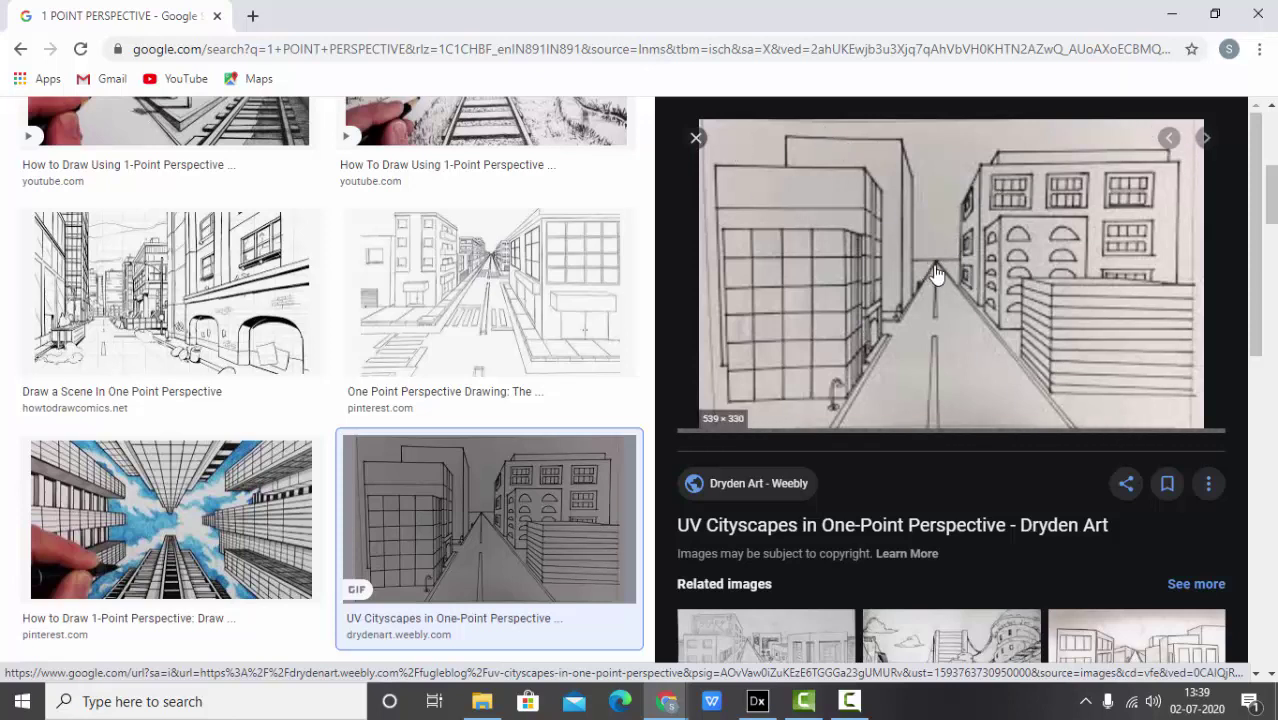
left_click(696, 137)
scroll(548, 342, "up", 4)
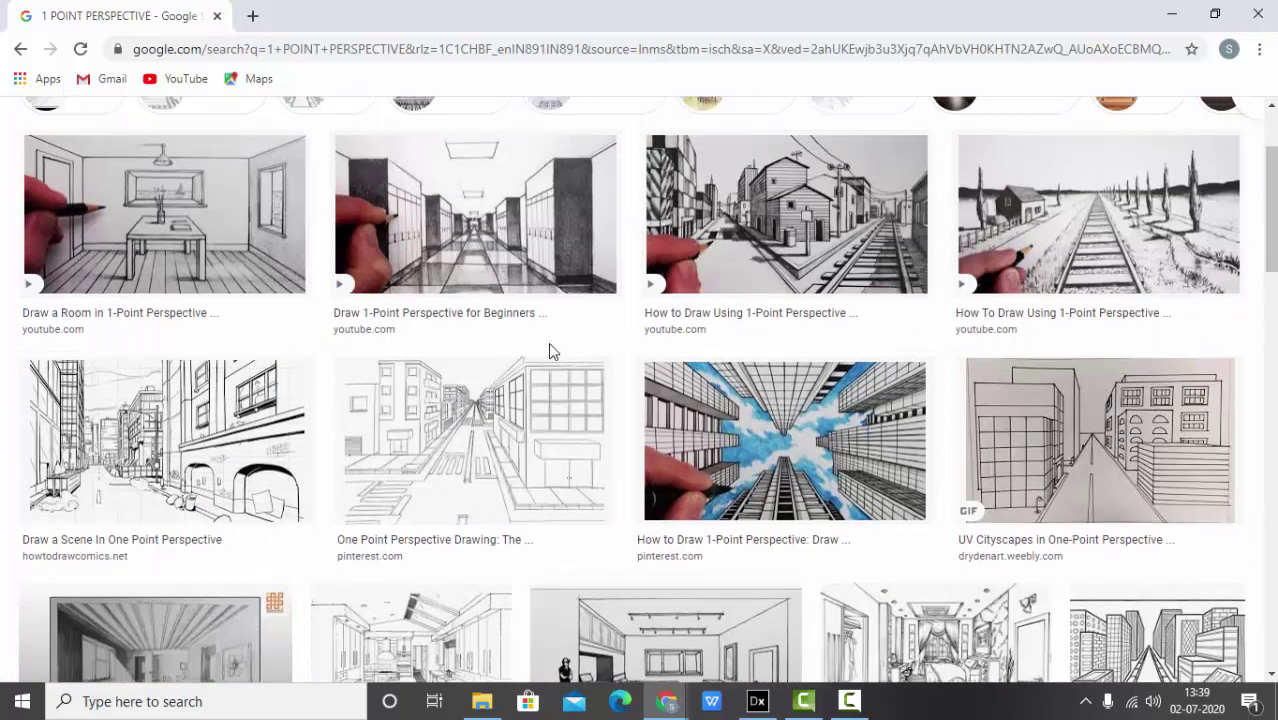
left_click(417, 208)
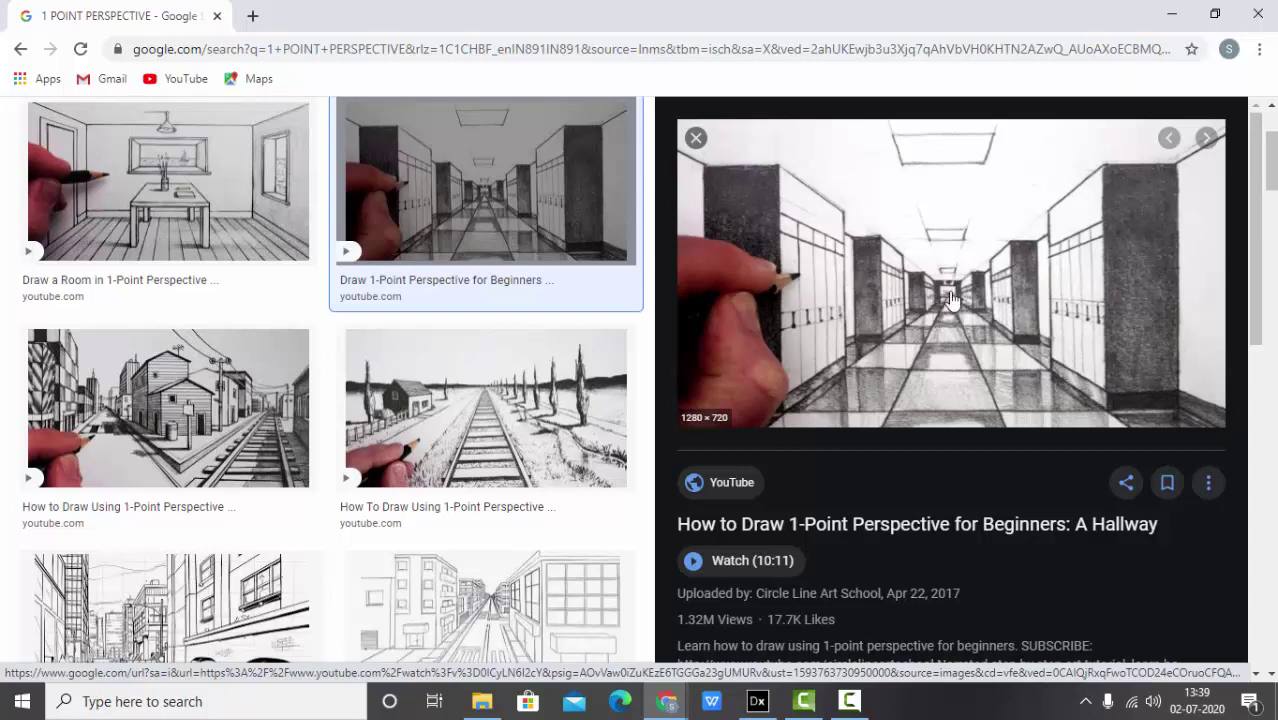
Switch back to DIALux evo and frame an angled interior view with the T-shirt poster, mannequin, seating and clothes racks.
left_click(757, 701)
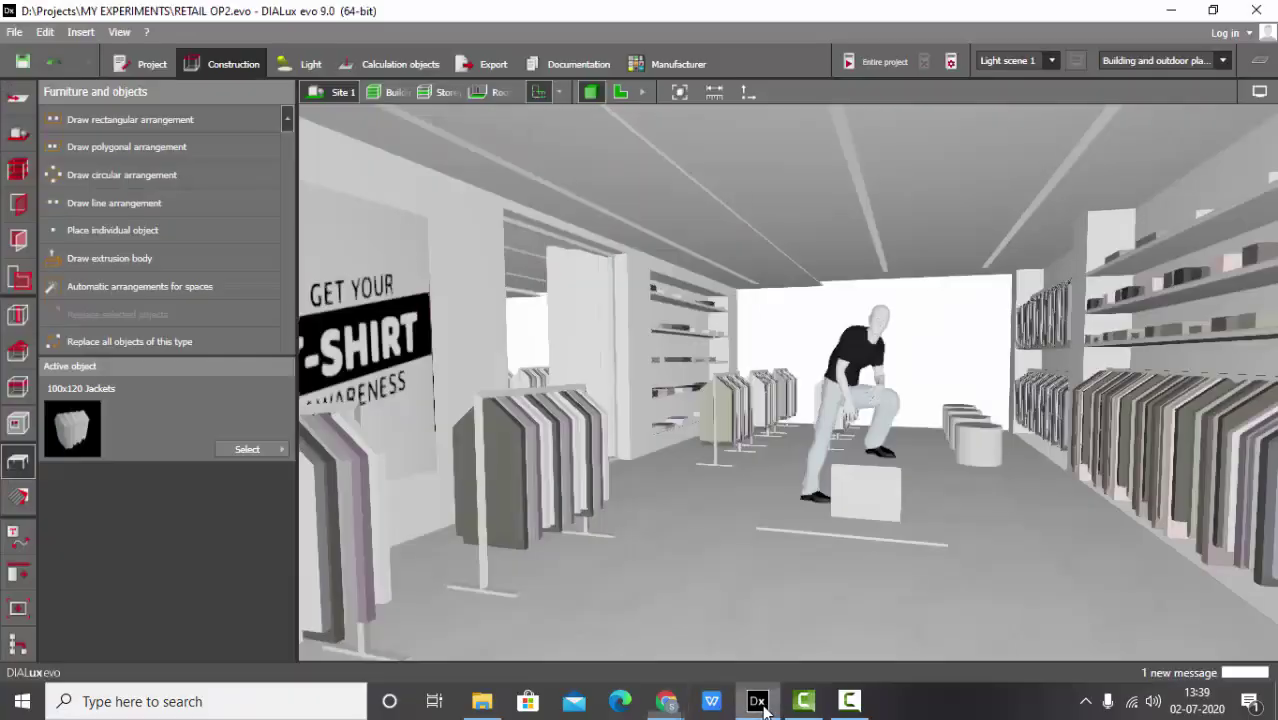
mouse_move(752, 432)
right_mouse_down()
mouse_move(800, 427)
mouse_move(762, 437)
right_mouse_up()
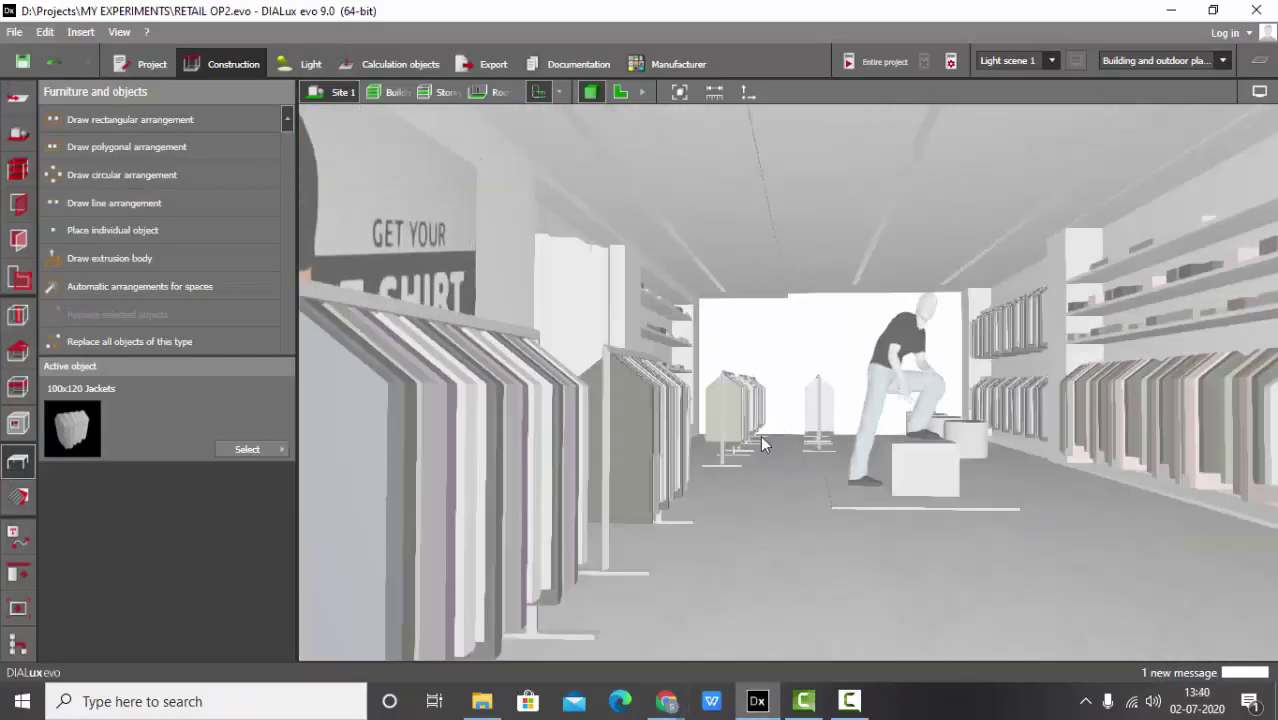
right_click_drag(1009, 348, 1163, 448)
right_click_drag(928, 452, 802, 463)
left_click_drag(802, 464, 816, 467)
left_click_drag(756, 424, 779, 335)
right_click_drag(787, 382, 756, 476)
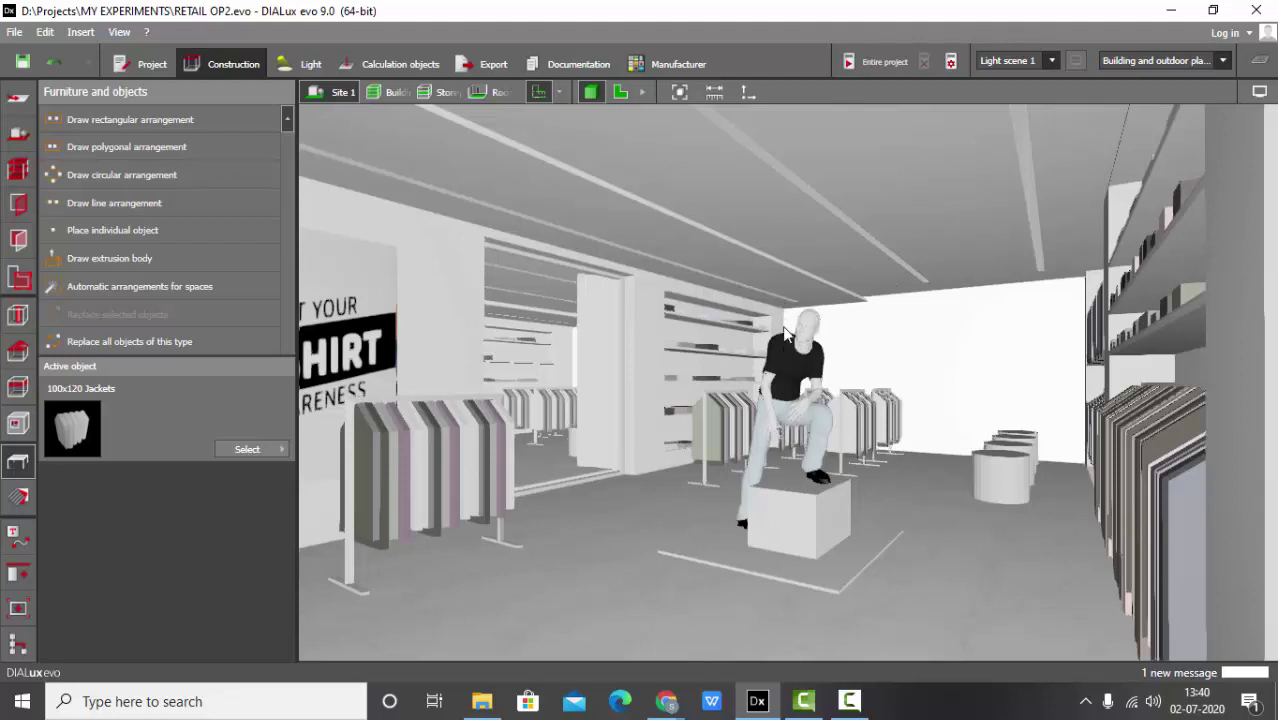
scroll(1004, 461, "down", 2)
scroll(921, 419, "up", 2)
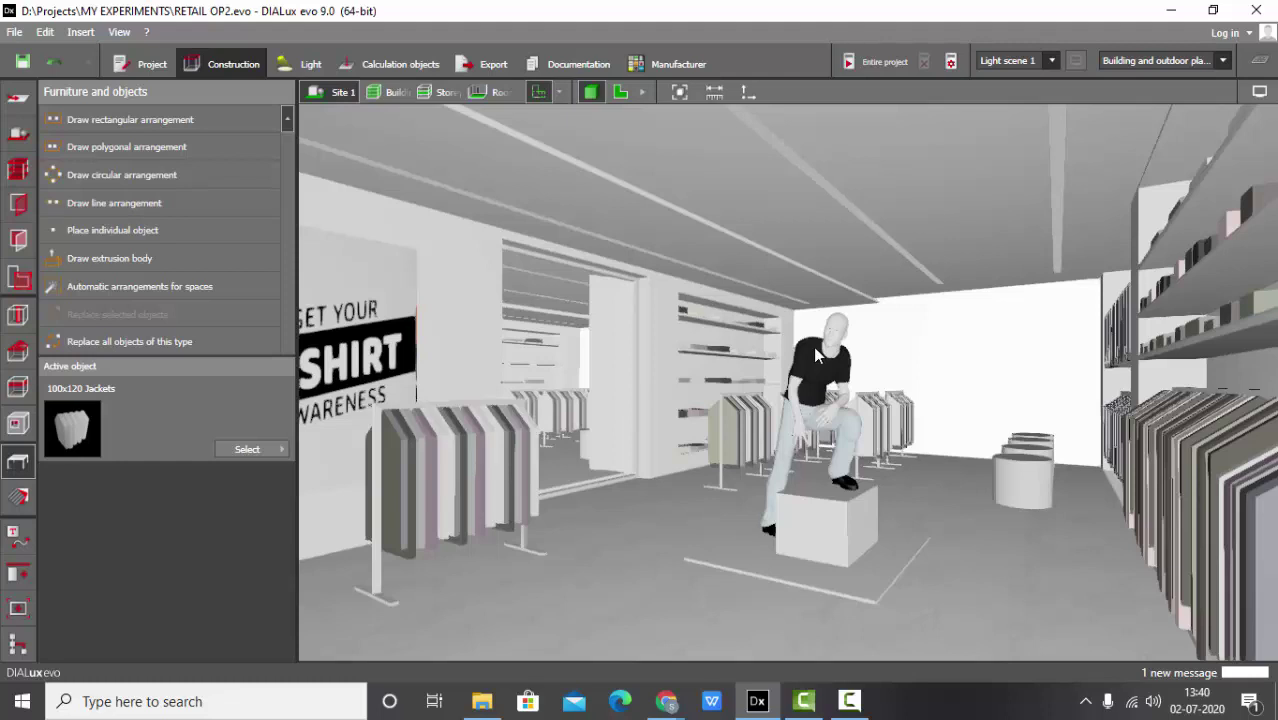
right_click_drag(944, 387, 956, 391)
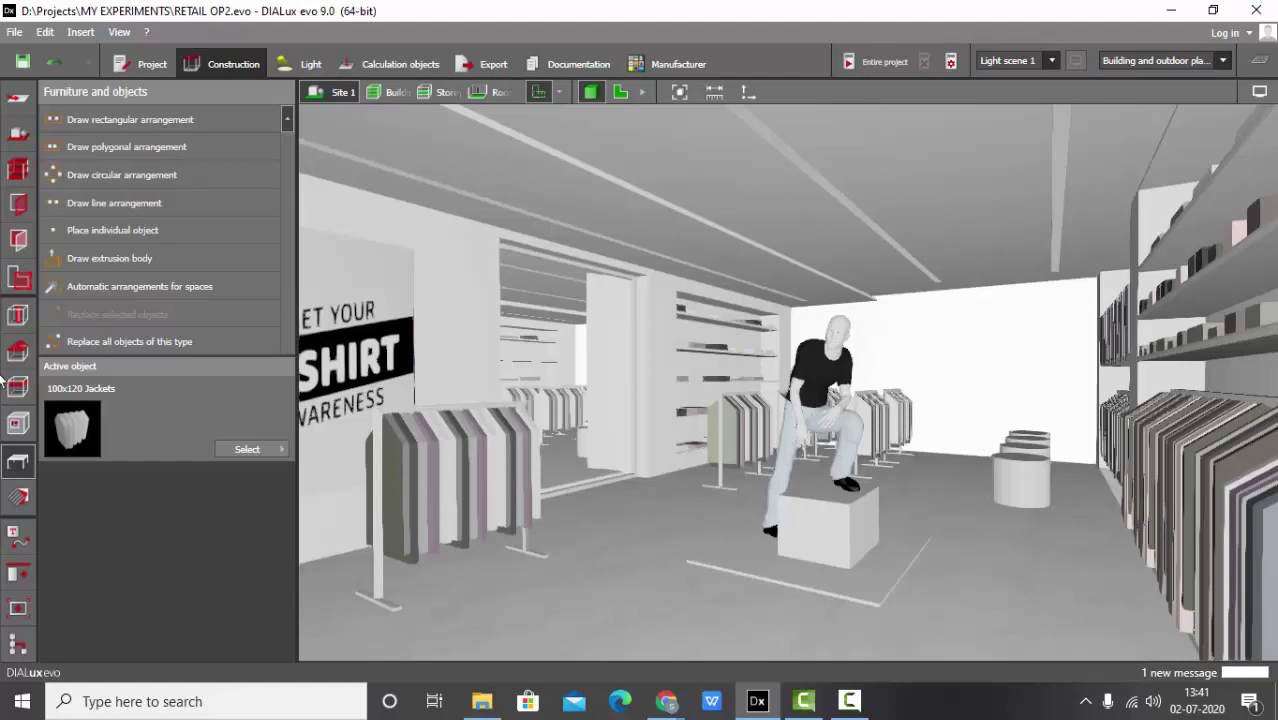
mouse_move(618, 393)
right_mouse_down()
mouse_move(600, 382)
mouse_move(617, 391)
right_mouse_up()
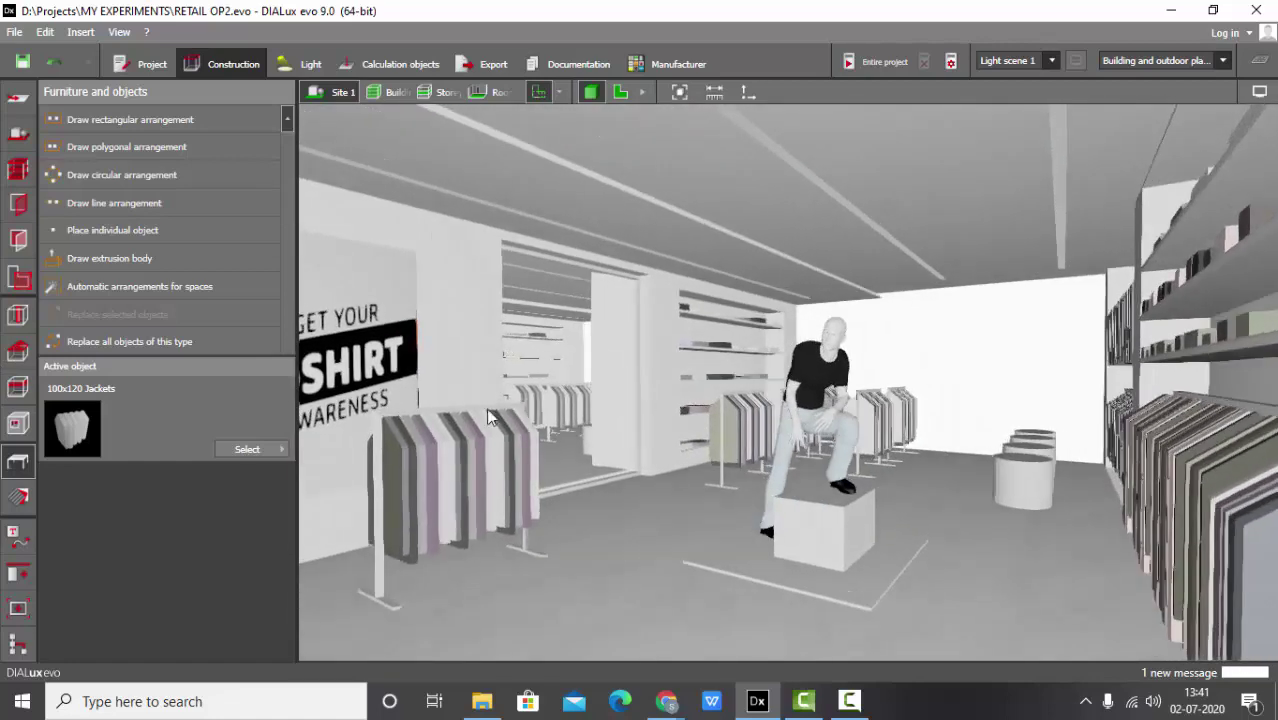
right_click_drag(679, 349, 678, 355)
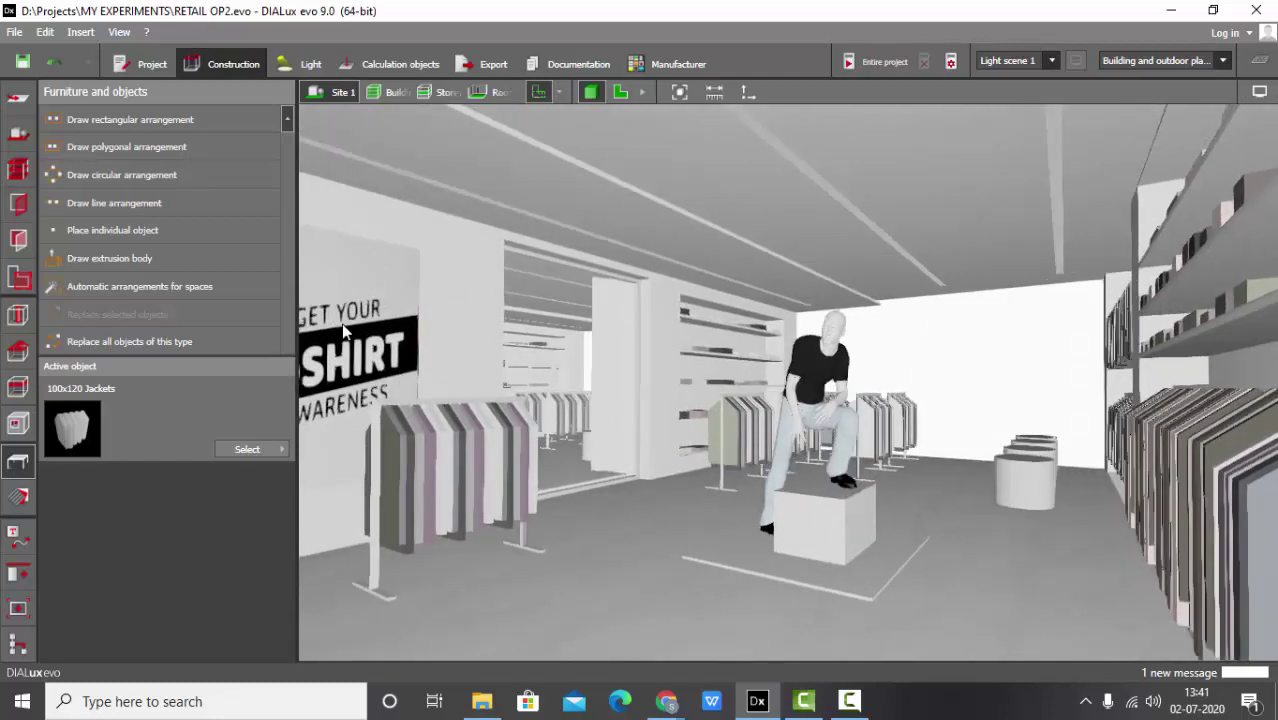
Save the framed shop interior as a new export view named V1.
left_click(470, 64)
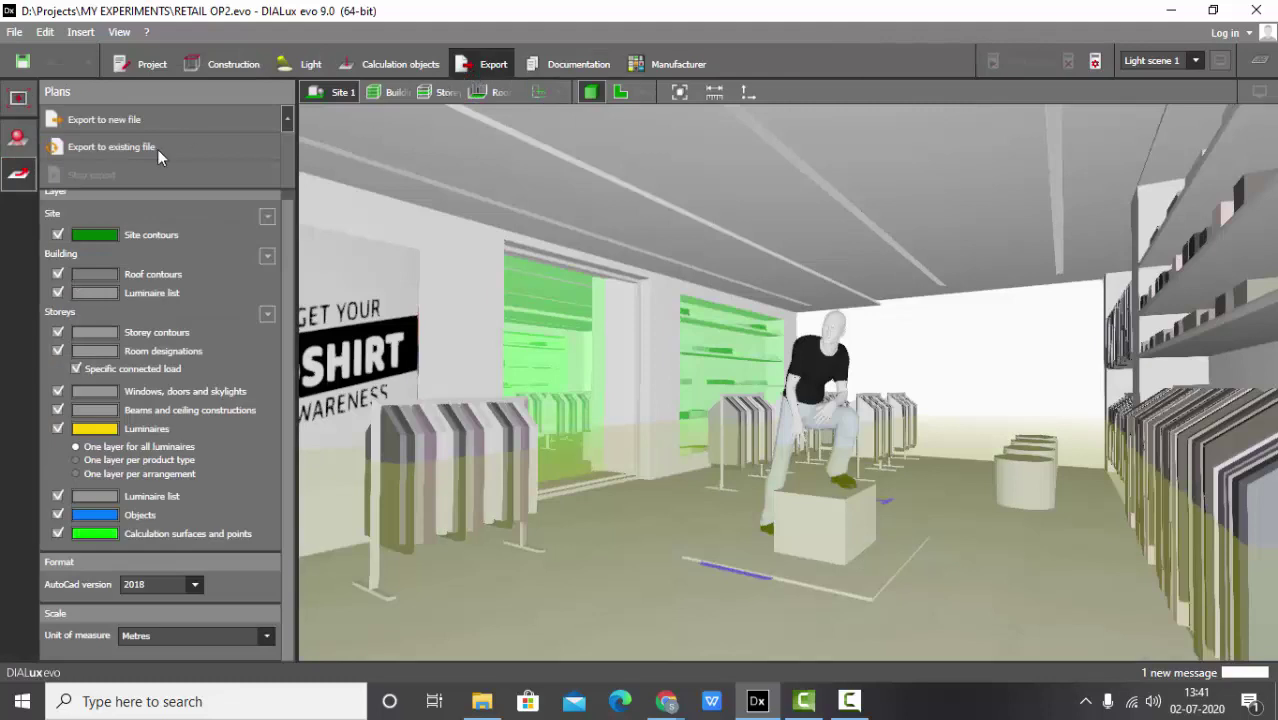
left_click(21, 108)
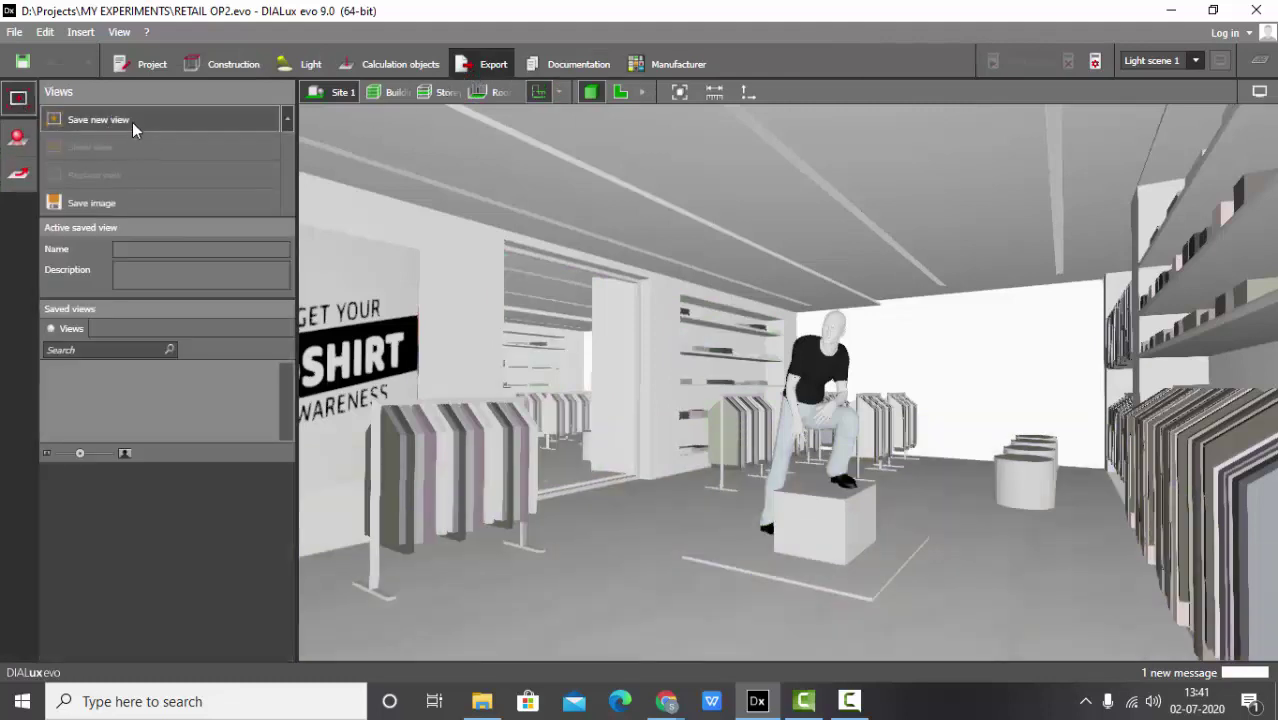
left_click(132, 121)
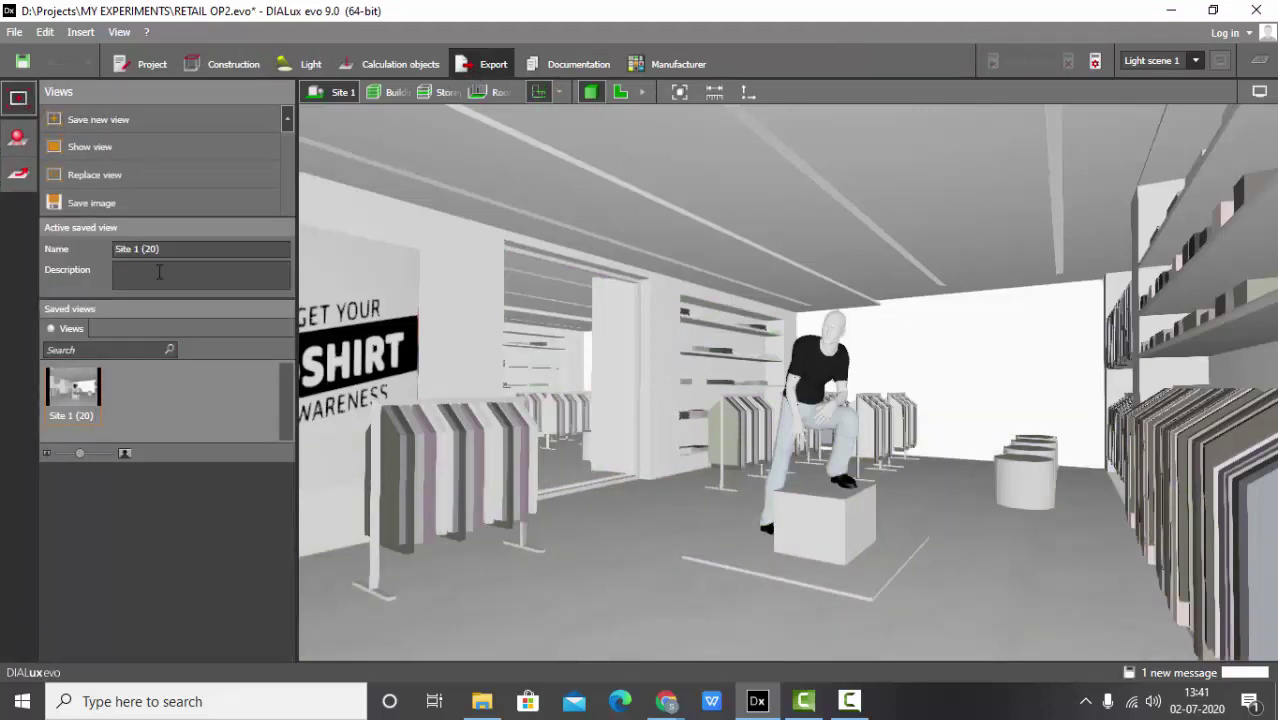
left_click(200, 250)
type("V1")
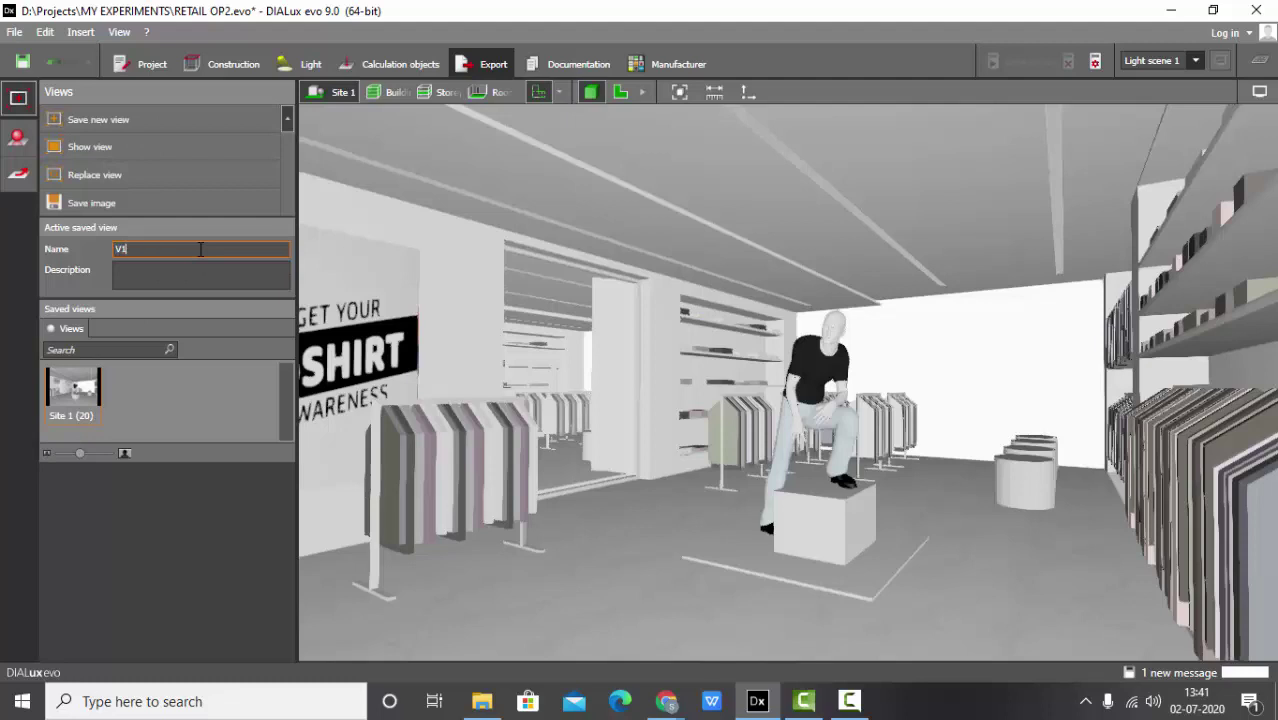
key("Return")
Move the view from the mannequin display to the adjoining shop area with the sportswear poster and clothes racks.
scroll(970, 391, "down", 4)
scroll(739, 311, "up", 2)
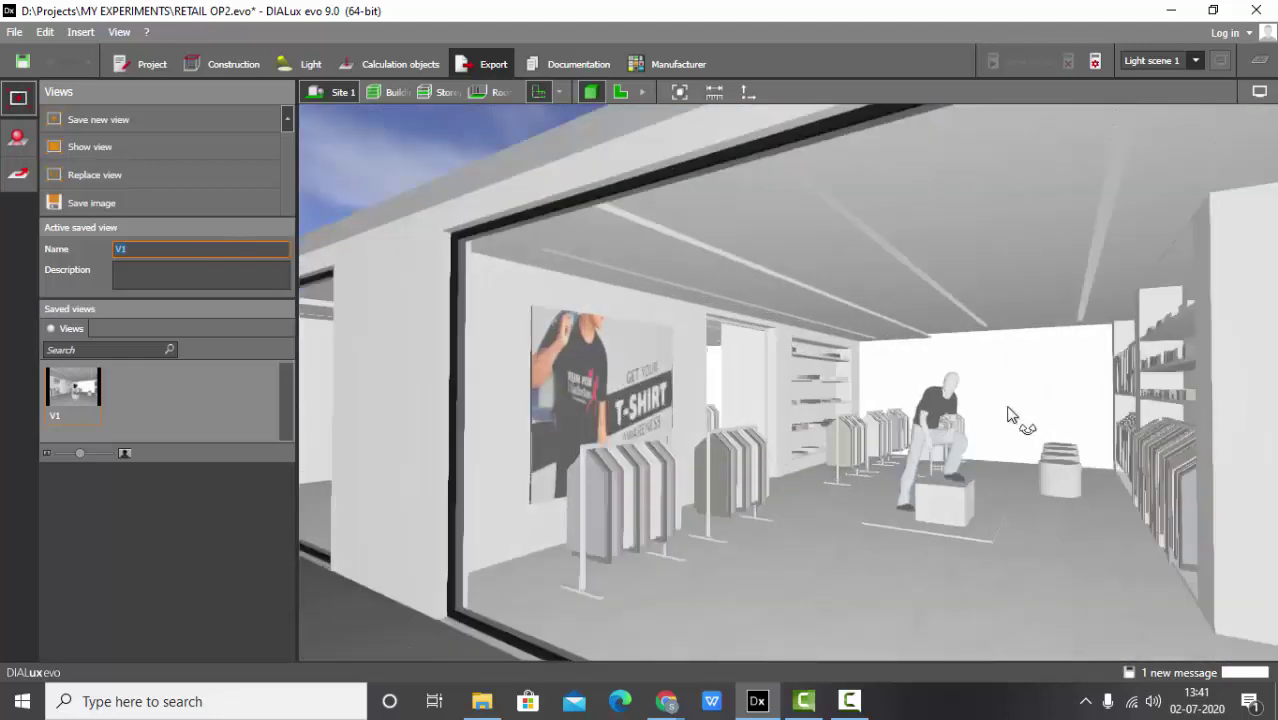
right_click_drag(1007, 410, 999, 404)
scroll(1000, 410, "up", 5)
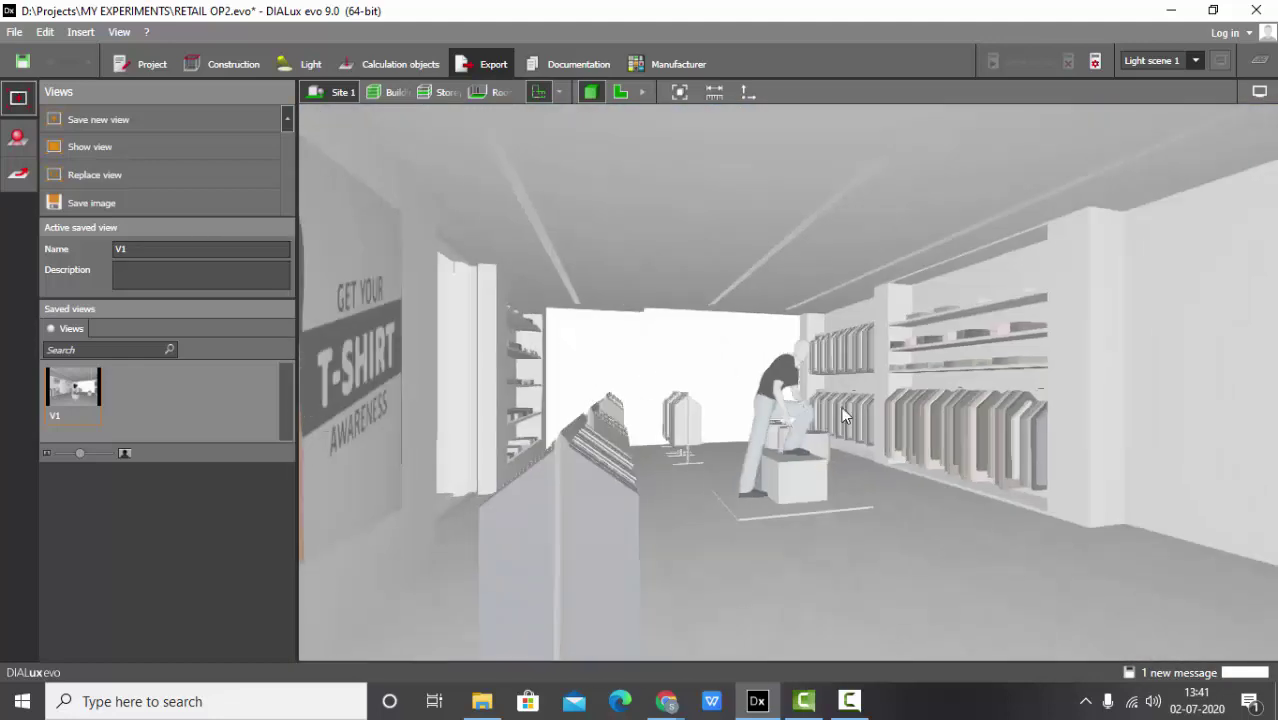
right_click_drag(842, 408, 935, 452)
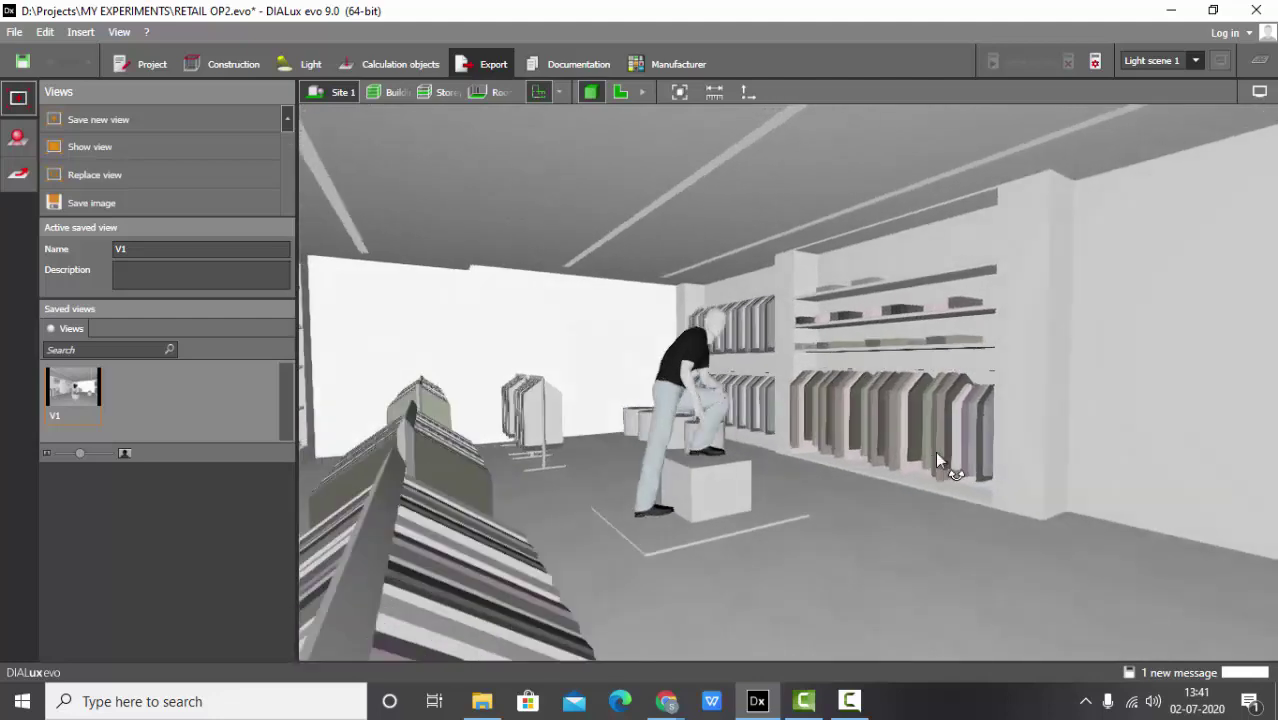
scroll(900, 440, "down", 2)
left_click_drag(899, 448, 773, 347)
left_click_drag(907, 357, 786, 468)
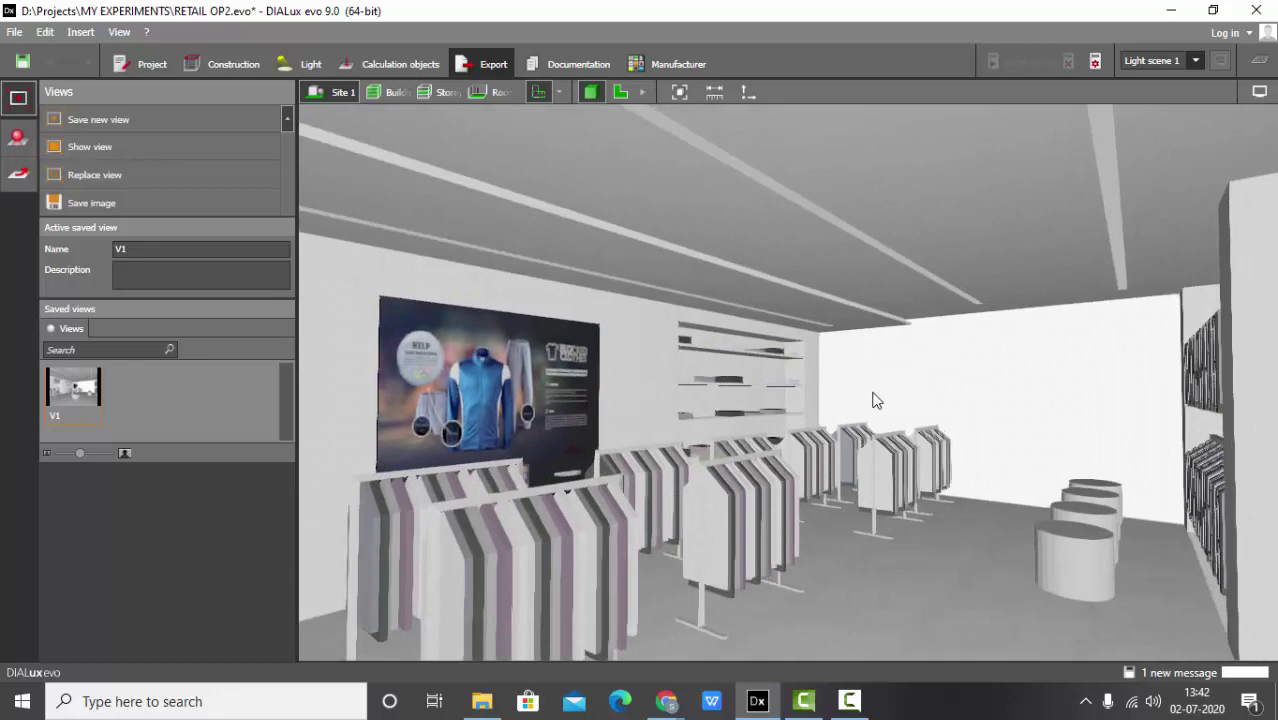
Frame an angled interior view showing the full sportswear poster, the clothes racks, wall shelves and round stools.
scroll(716, 393, "up", 2)
left_click_drag(843, 419, 894, 427)
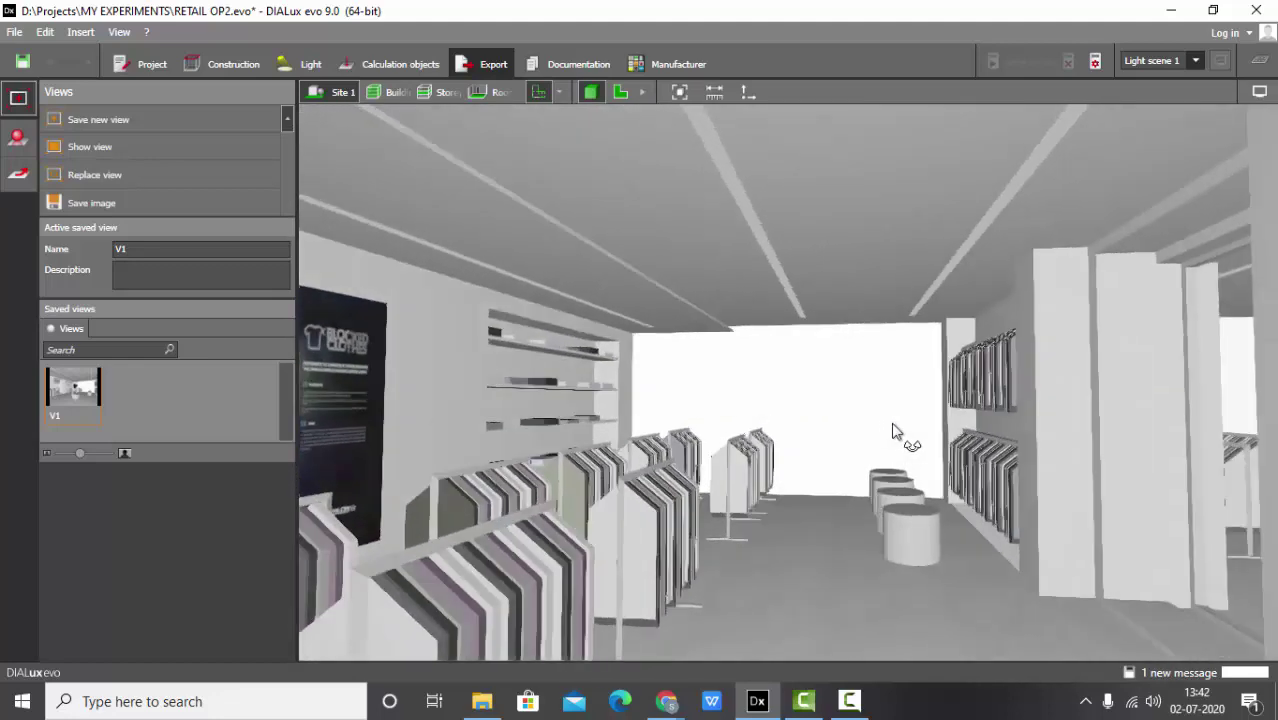
scroll(944, 356, "down", 2)
scroll(698, 403, "up", 2)
left_click_drag(697, 410, 606, 386)
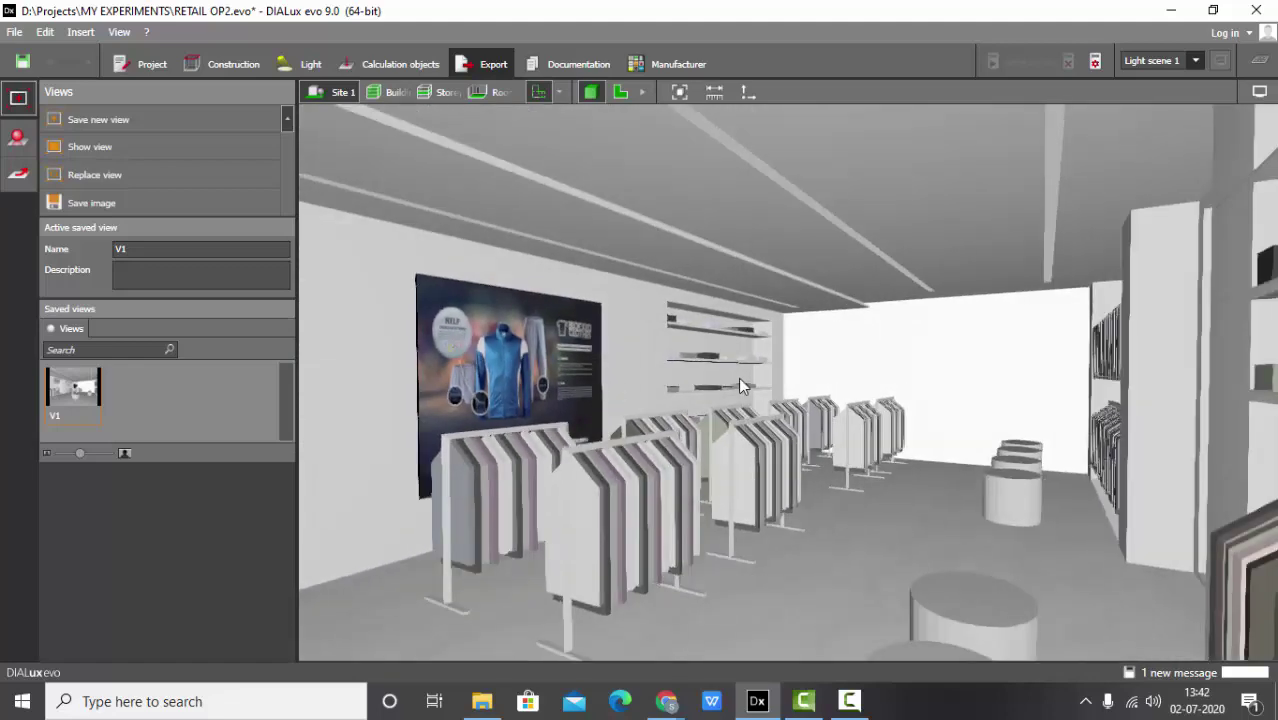
scroll(1076, 398, "down", 1)
mouse_move(1166, 410)
right_mouse_down()
mouse_move(1198, 428)
mouse_move(1184, 409)
right_mouse_up()
left_click_drag(669, 408, 521, 316)
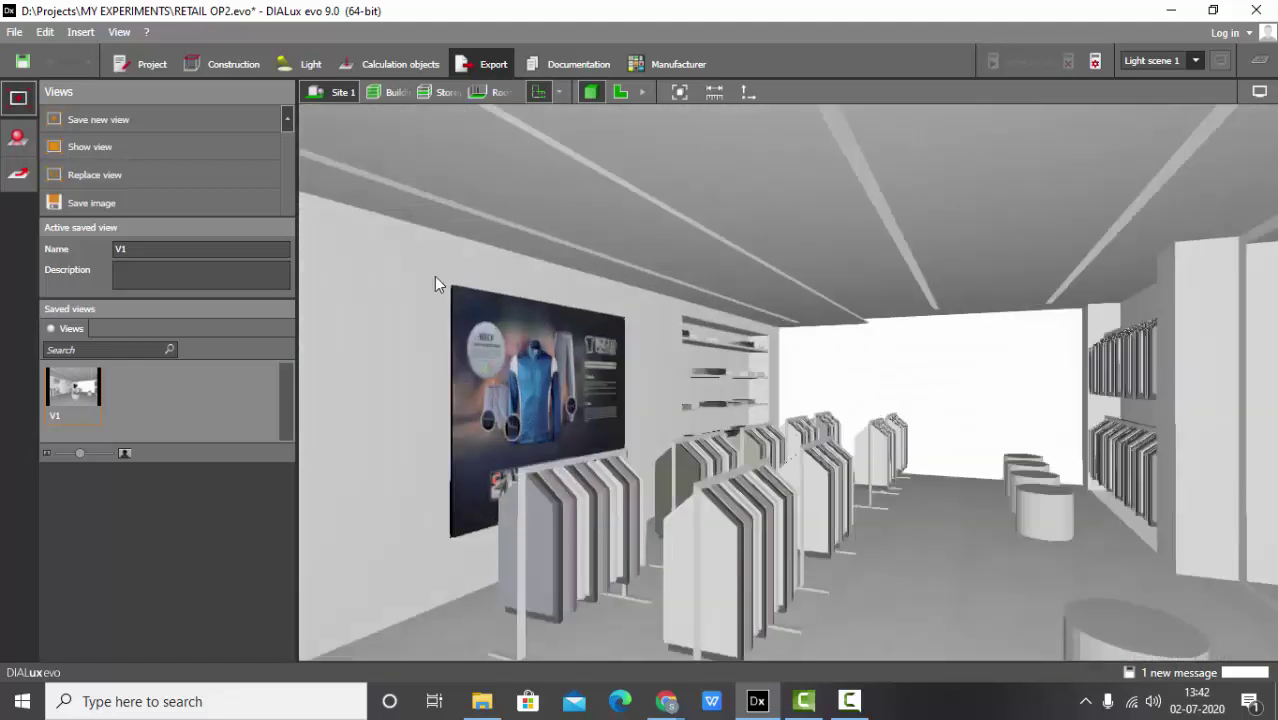
left_click_drag(434, 284, 862, 390)
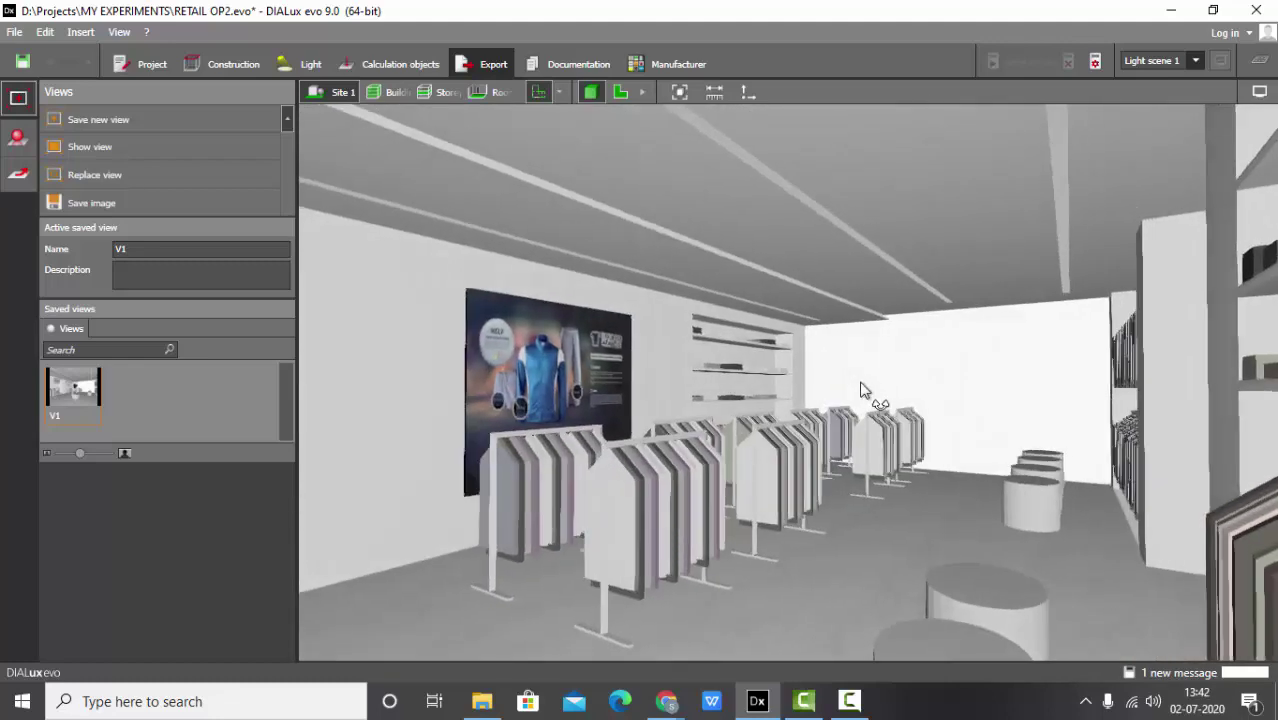
scroll(861, 382, "up", 1)
scroll(861, 382, "down", 1)
left_click_drag(862, 388, 862, 388)
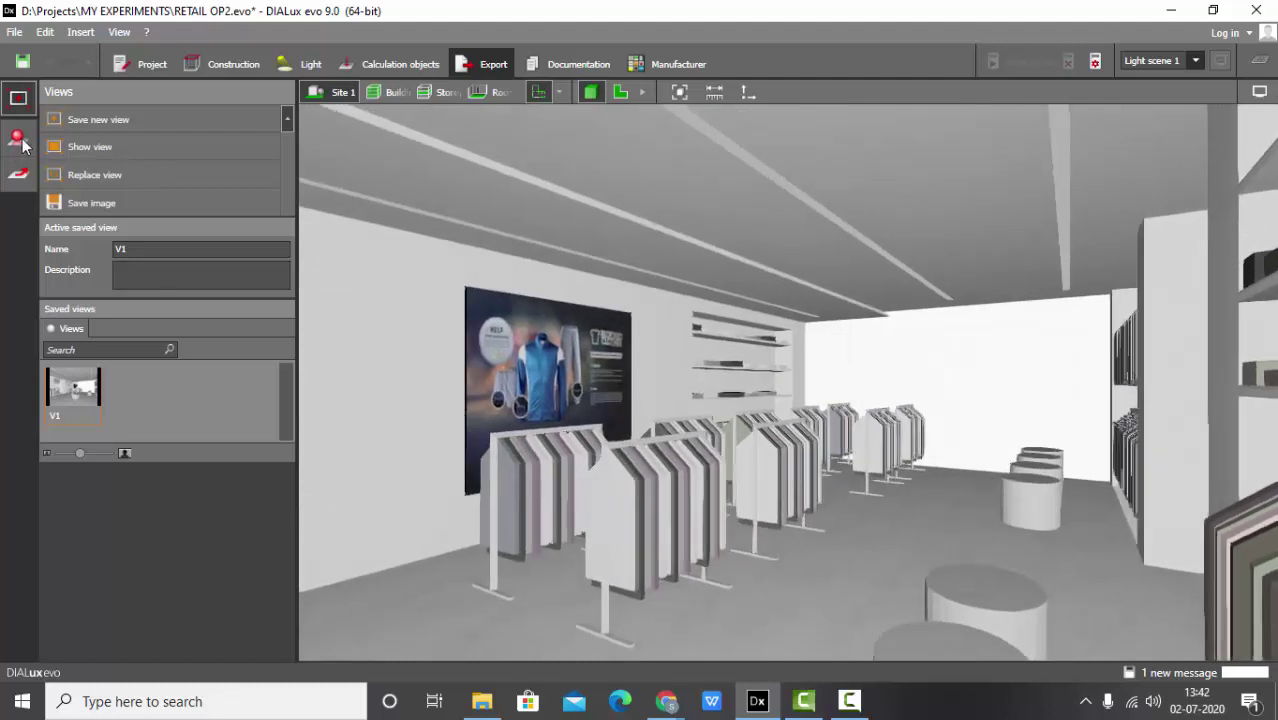
Save the framed sportswear area as a new export view named V2.
left_click(137, 121)
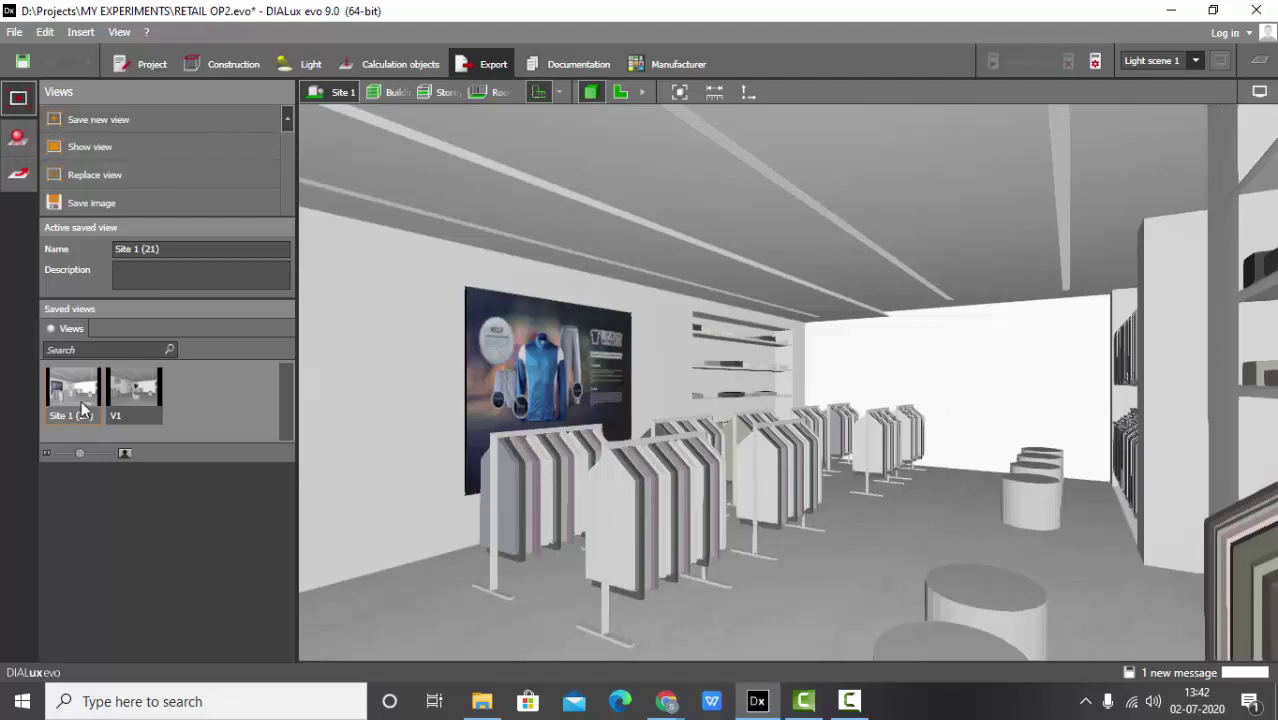
left_click(191, 248)
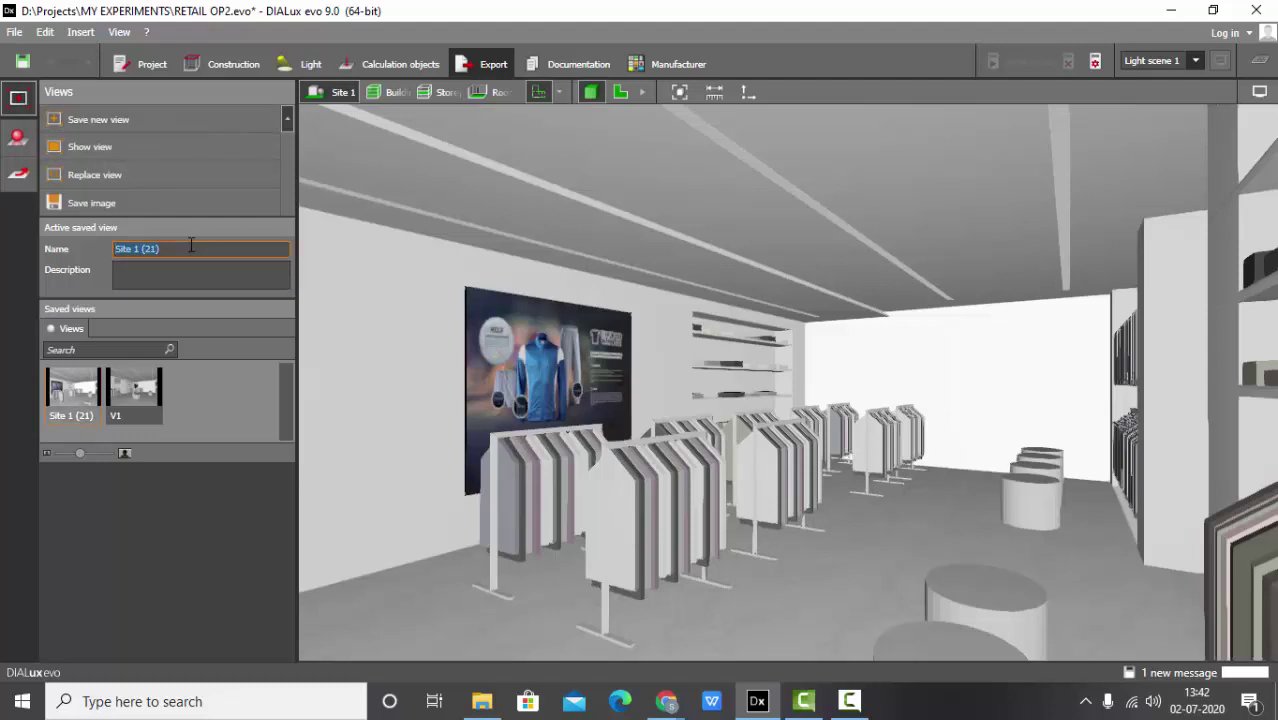
type("V2")
key("Return")
Look straight down the mannequin area toward the rear wall, with shelves and clothes racks on both sides.
scroll(435, 288, "down", 1)
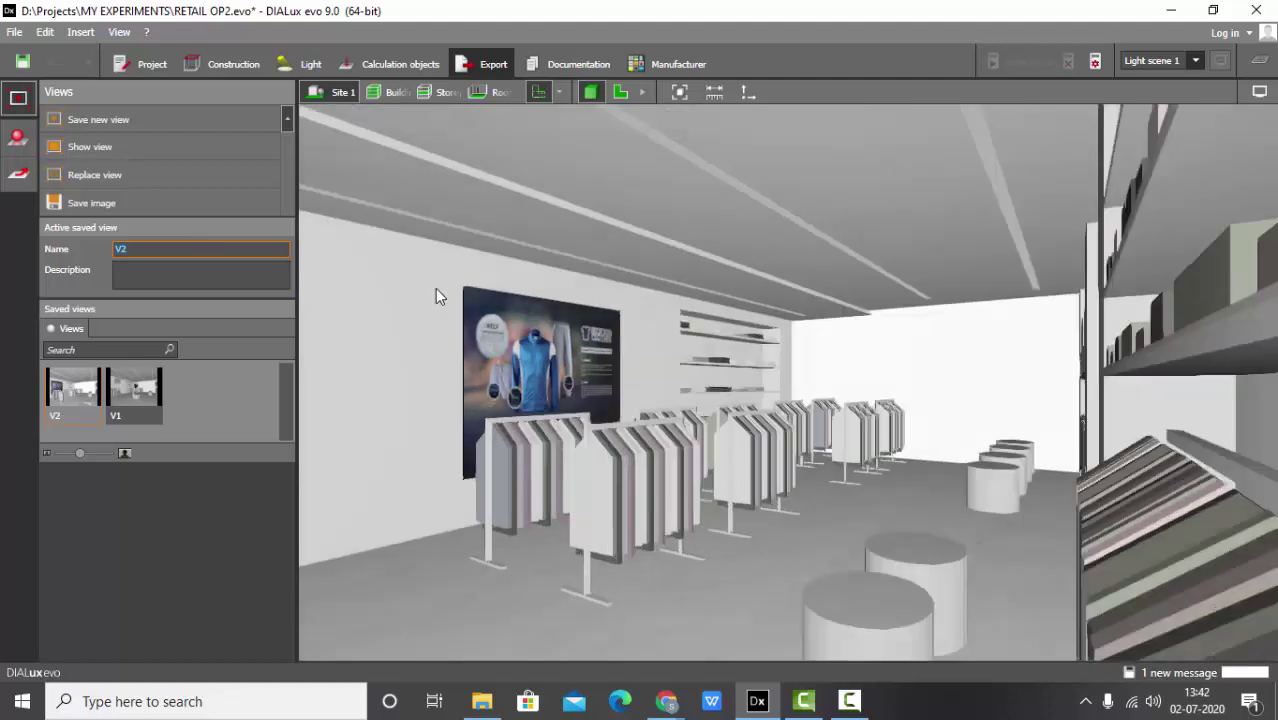
left_click_drag(546, 344, 858, 363)
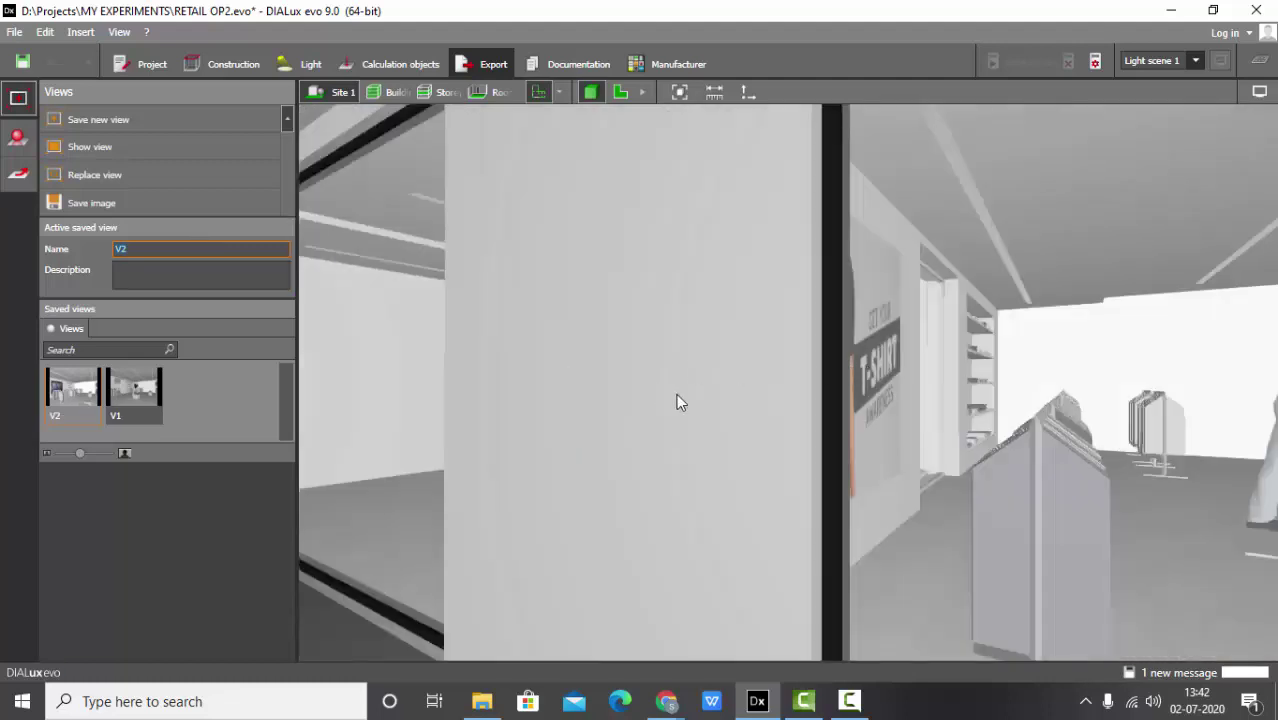
left_click_drag(676, 393, 705, 399)
scroll(489, 363, "down", 2)
scroll(806, 401, "down", 2)
left_click_drag(886, 424, 860, 399)
scroll(818, 384, "up", 12)
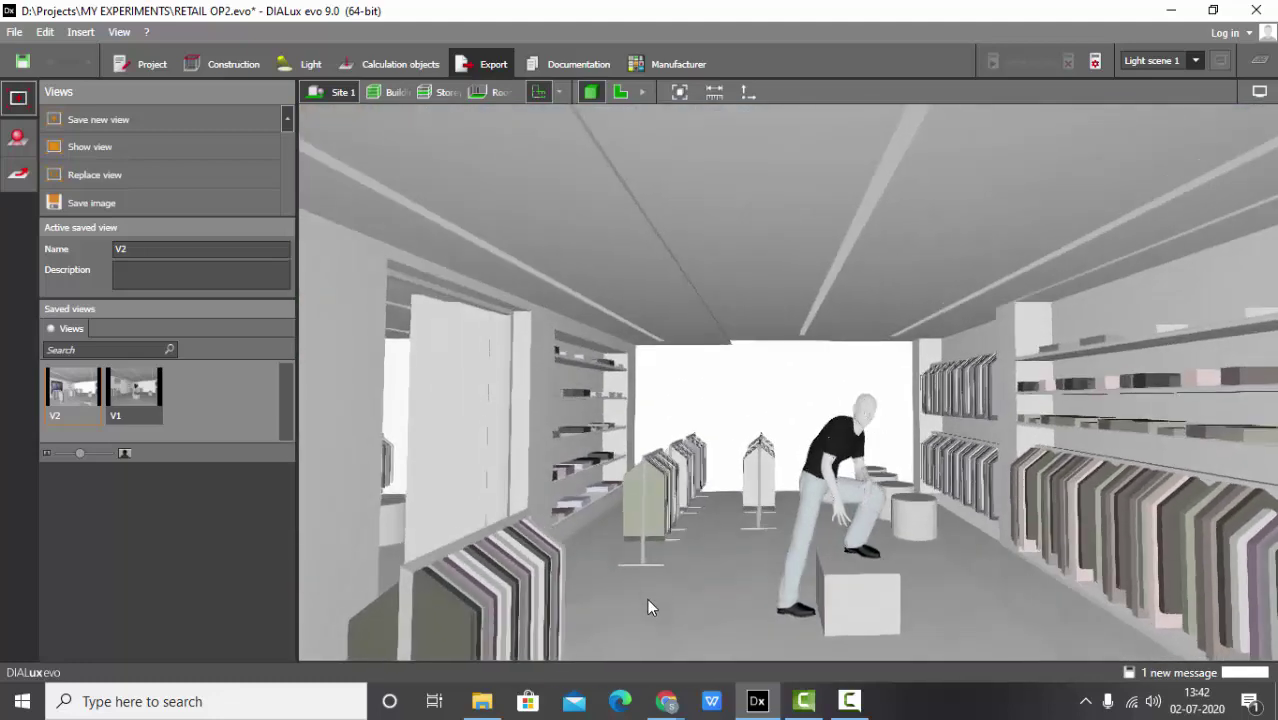
Switch to Chrome, search Google Images for "2 POINT PERSPECTIVE" and enlarge the simple corner building drawing from Pinterest.
mouse_move(666, 701)
left_click(756, 613)
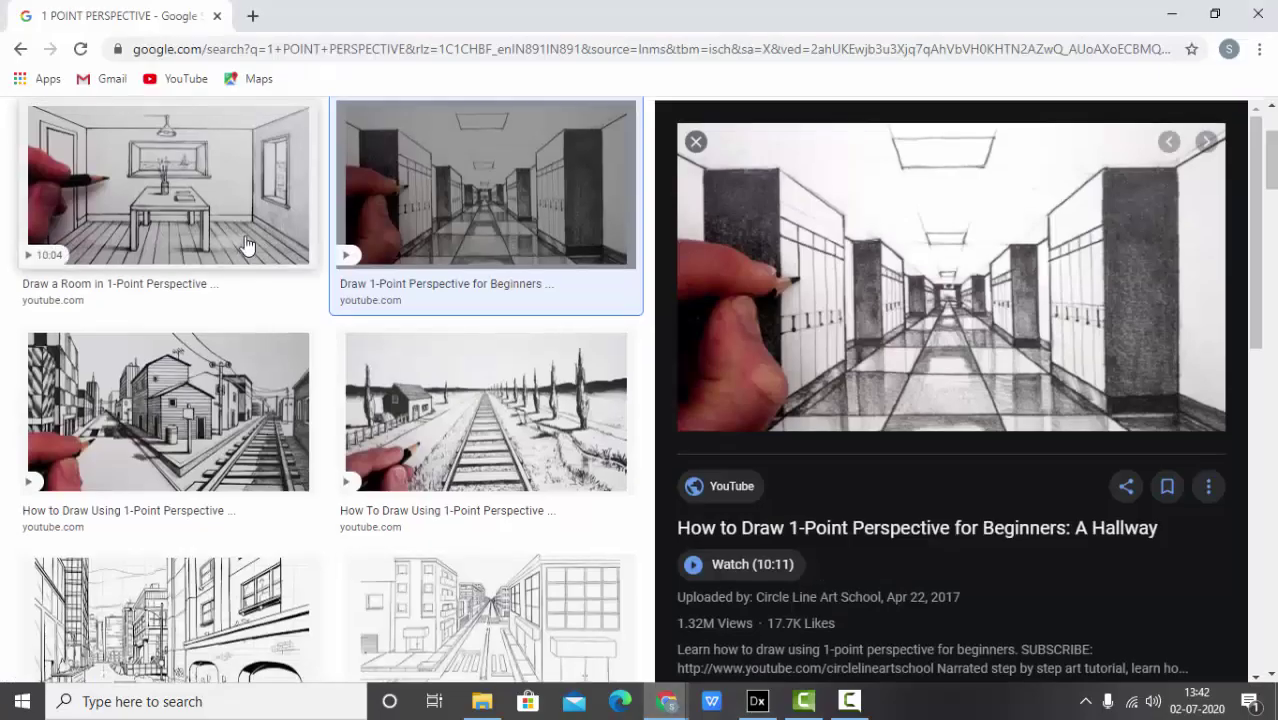
scroll(247, 245, "up", 2)
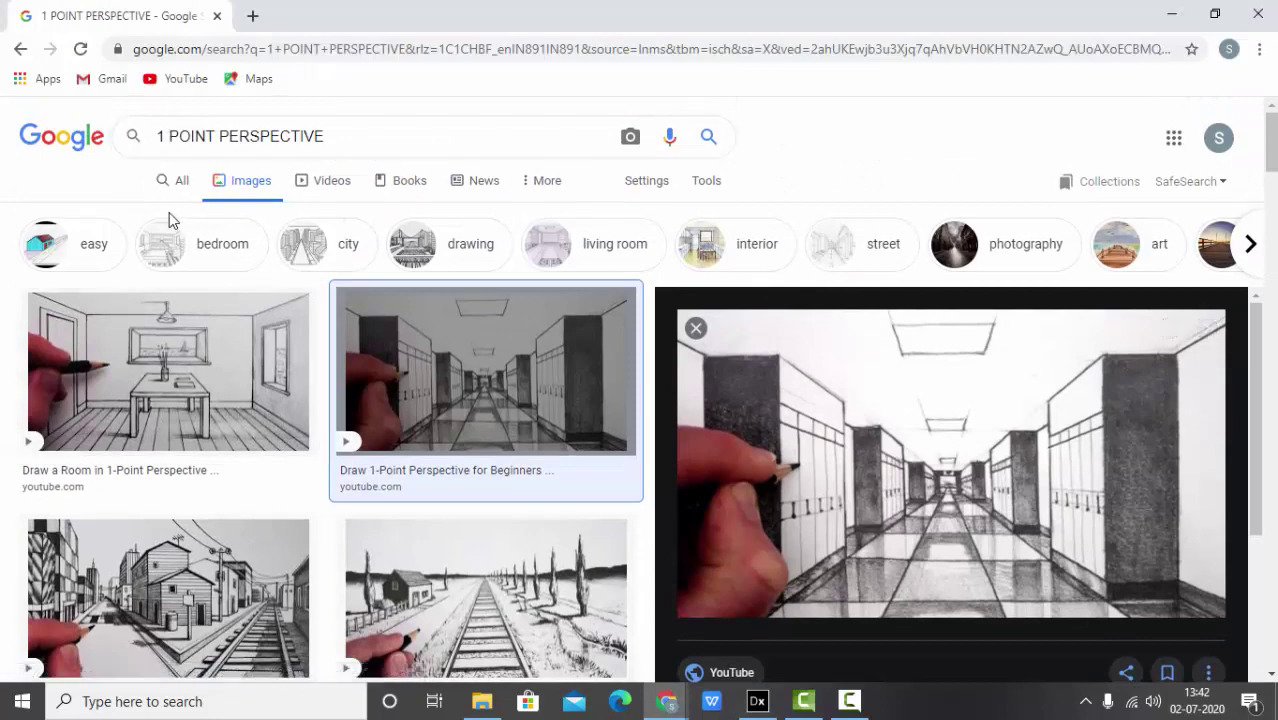
key("BackSpace")
key("BackSpace")
type("2")
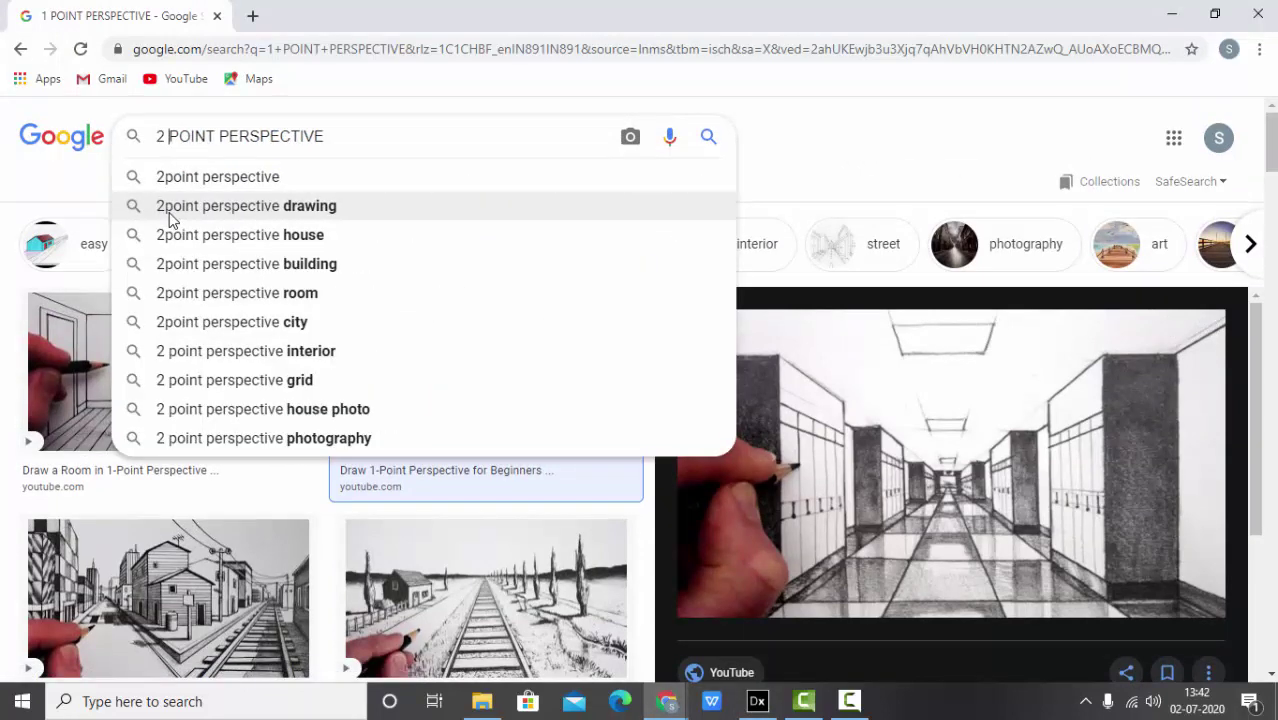
key("Return")
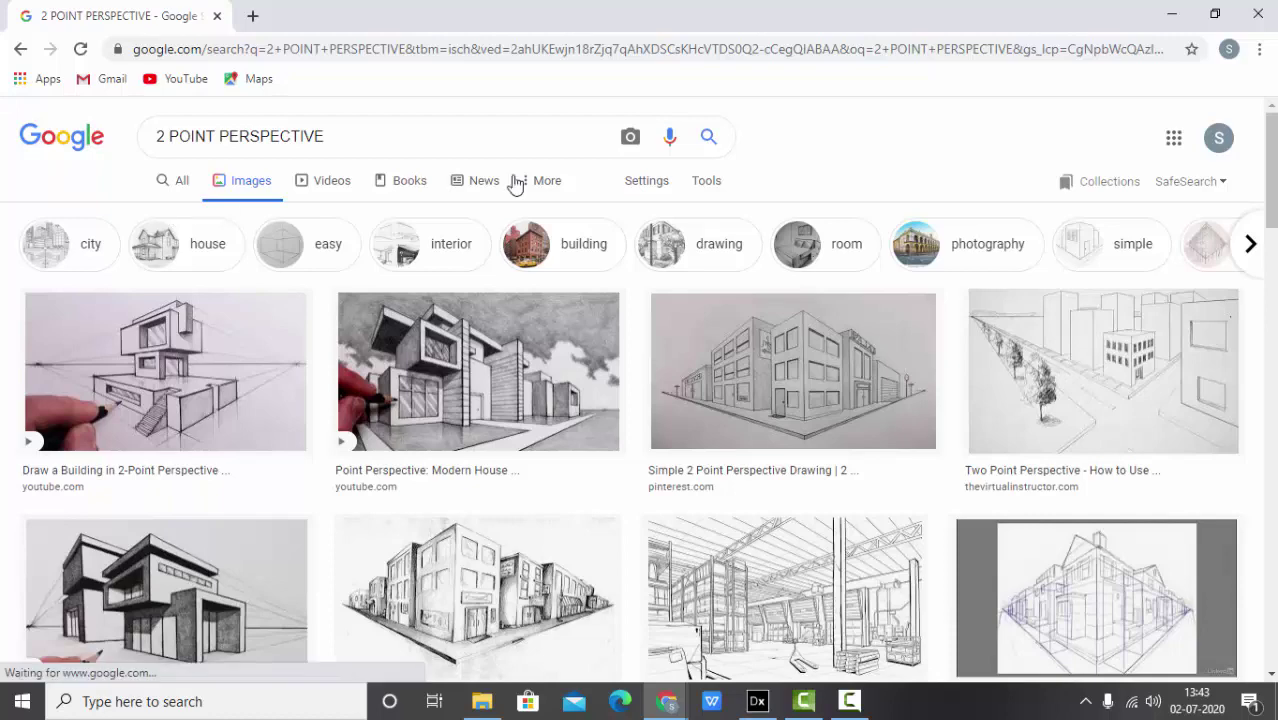
left_click(824, 401)
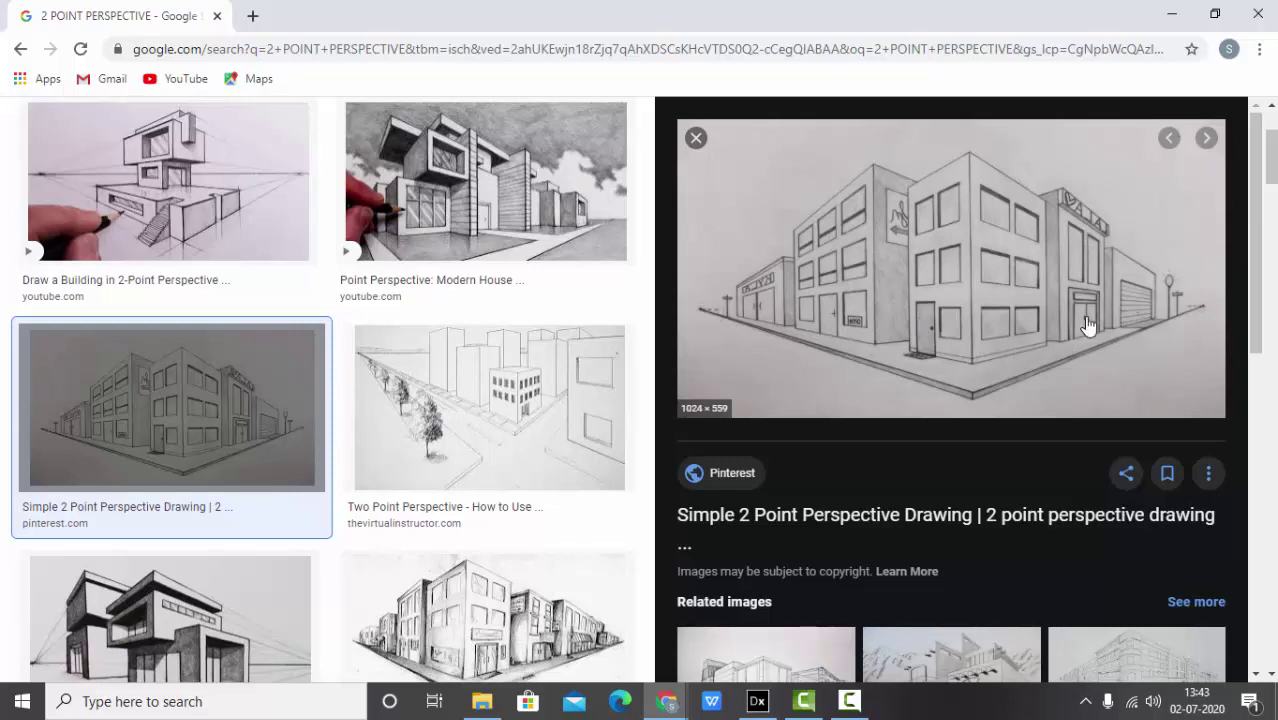
Switch back to DIALux evo and view the shop building's exterior from its corner as a two-point perspective.
left_click(762, 707)
scroll(816, 465, "down", 10)
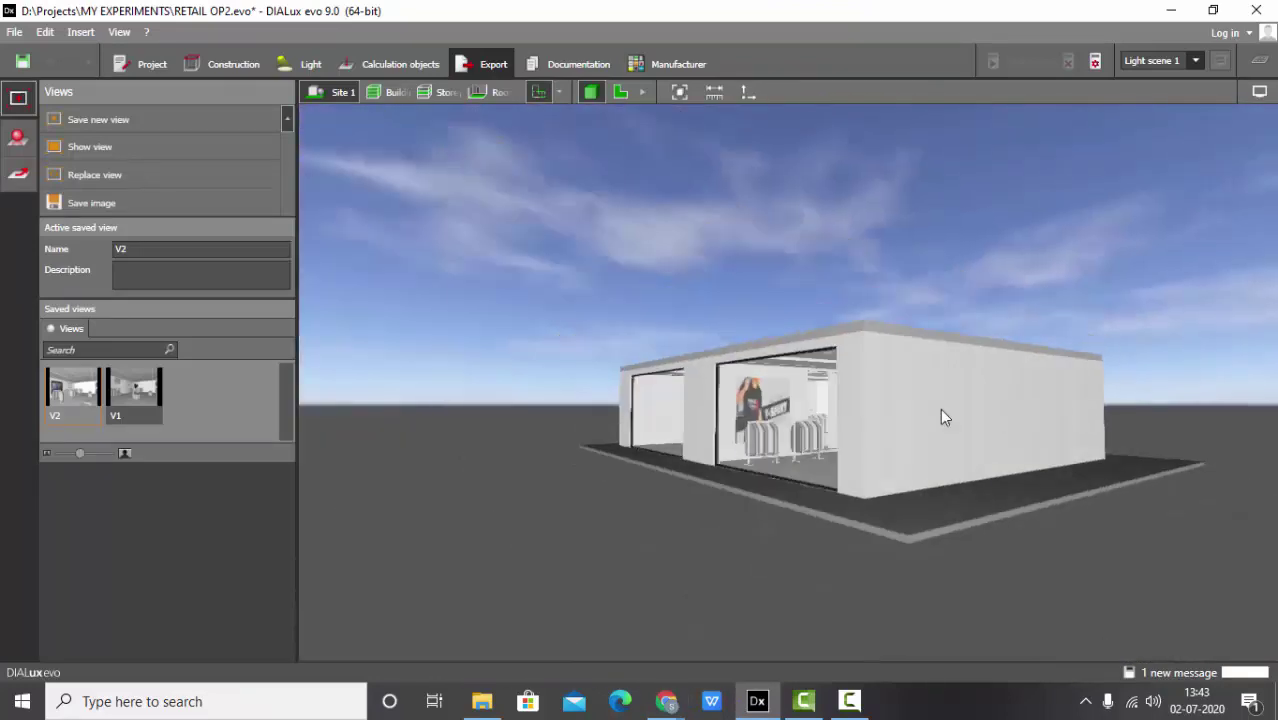
scroll(940, 408, "up", 3)
right_click_drag(853, 419, 891, 442)
left_click_drag(892, 444, 889, 445)
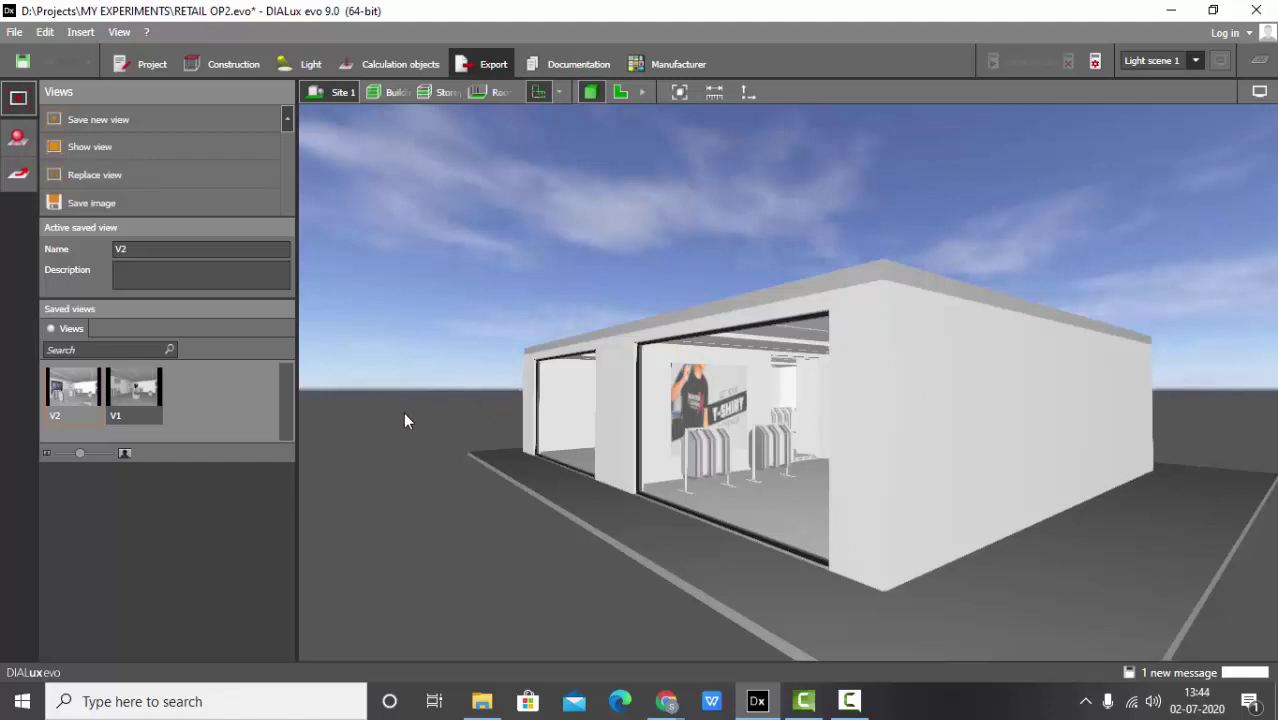
Return inside the shop and look straight down the sportswear area between the clothes racks and round stools.
scroll(699, 436, "up", 5)
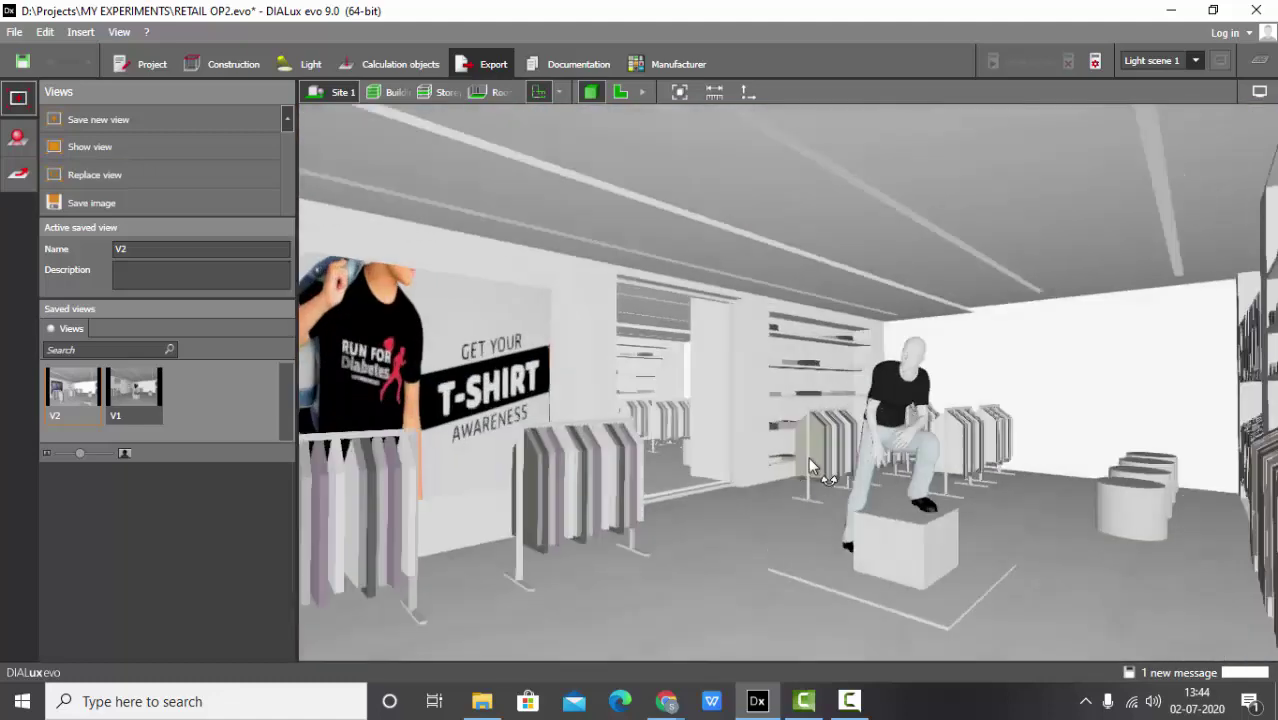
right_click_drag(808, 460, 857, 465)
scroll(856, 470, "up", 10)
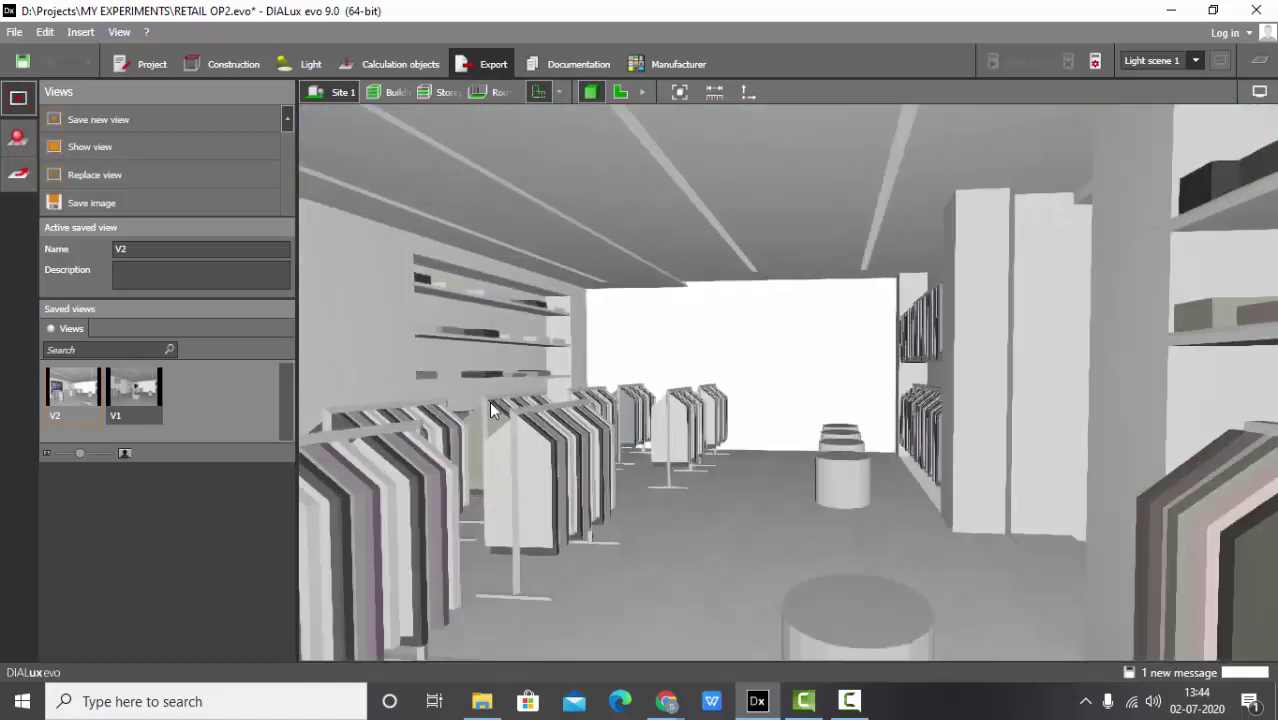
right_click_drag(704, 403, 767, 428)
scroll(767, 428, "down", 2)
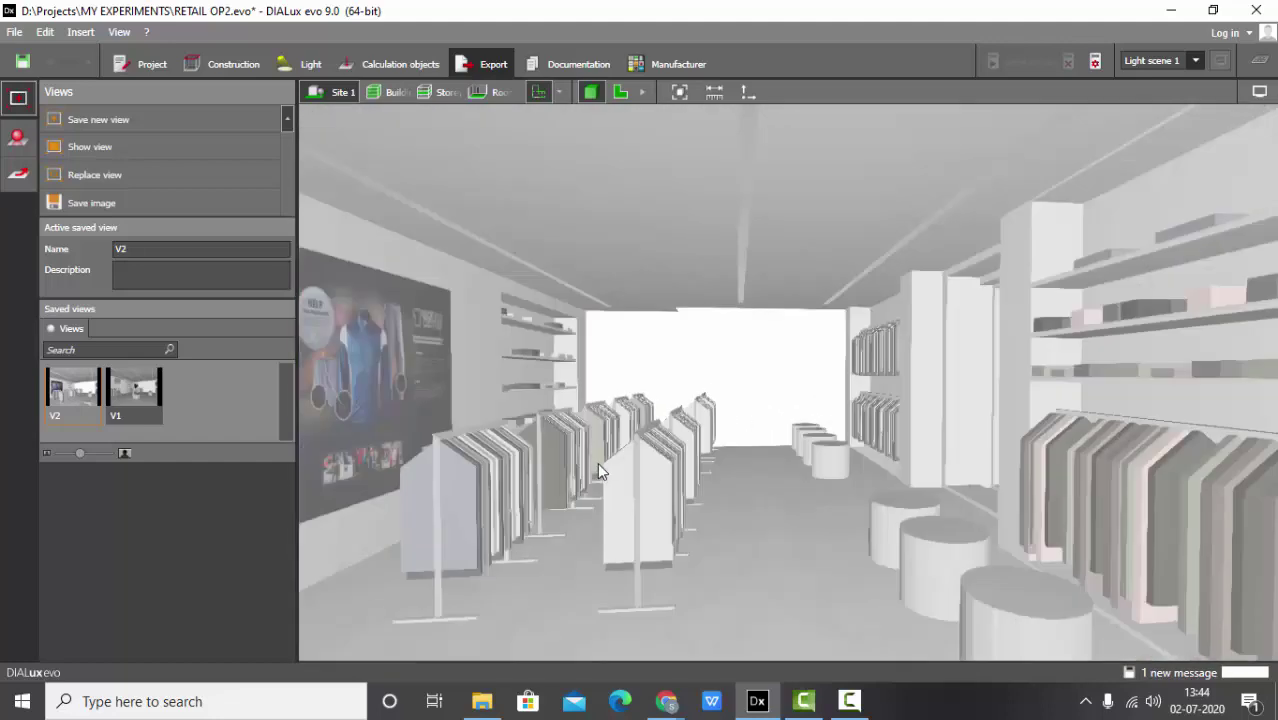
left_click_drag(598, 464, 657, 454)
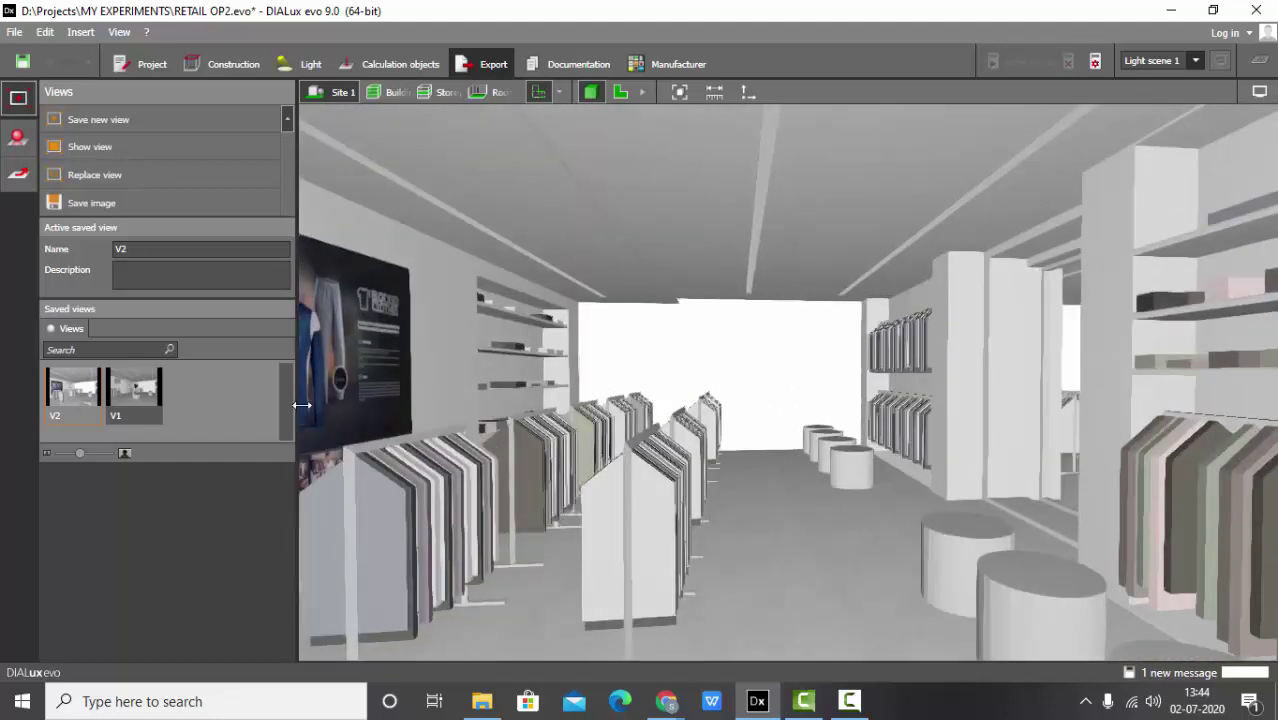
Frame a frontal one-point view of the mannequin area with shelves and clothes racks on both sides.
scroll(445, 382, "down", 5)
scroll(779, 320, "up", 4)
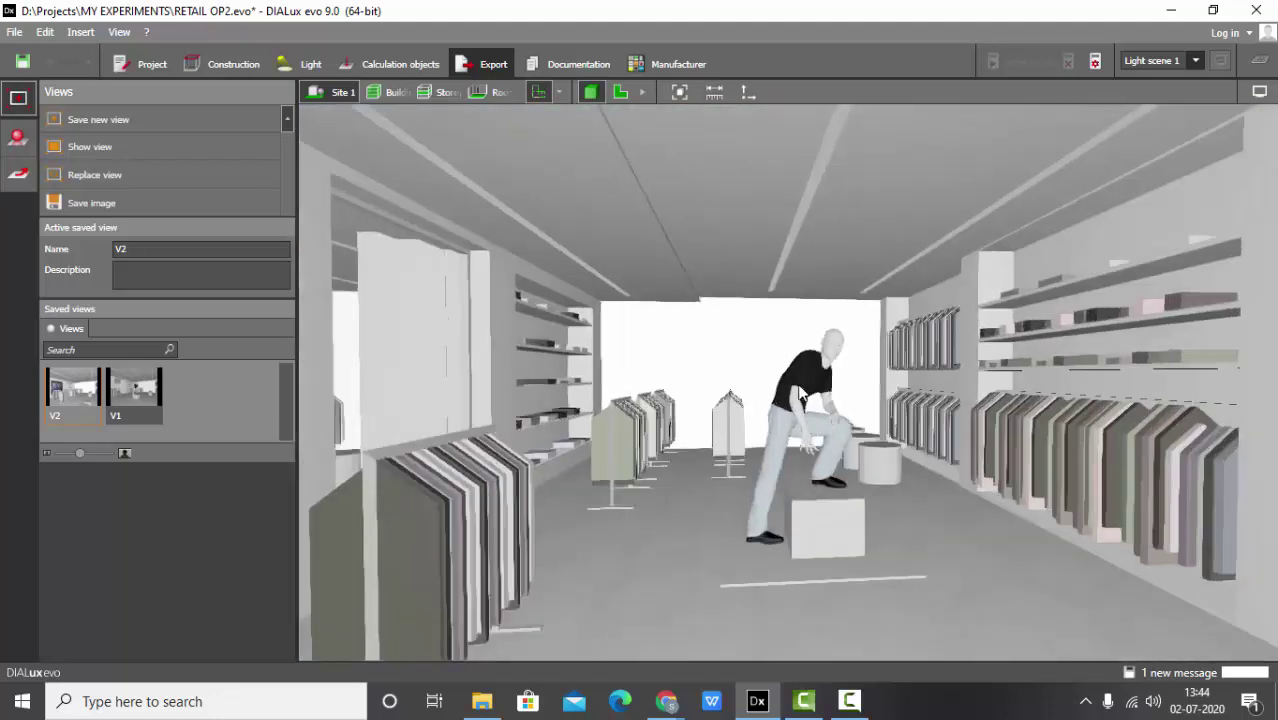
scroll(585, 355, "down", 2)
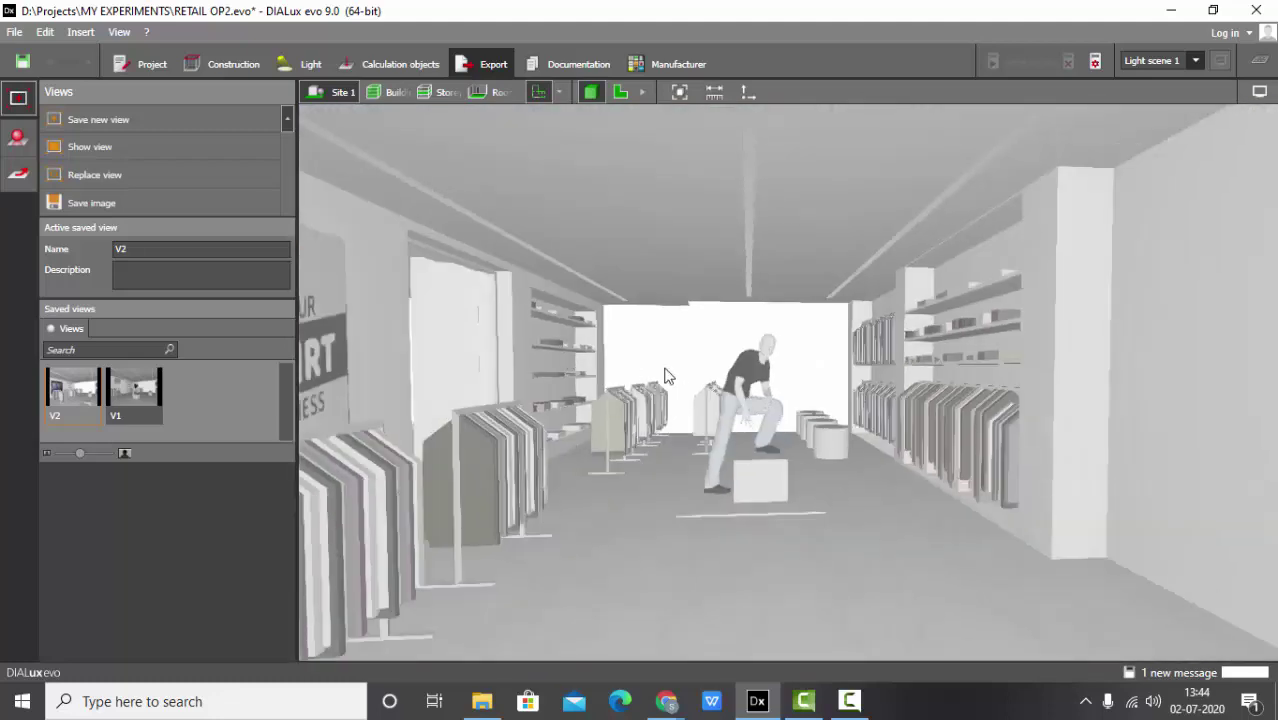
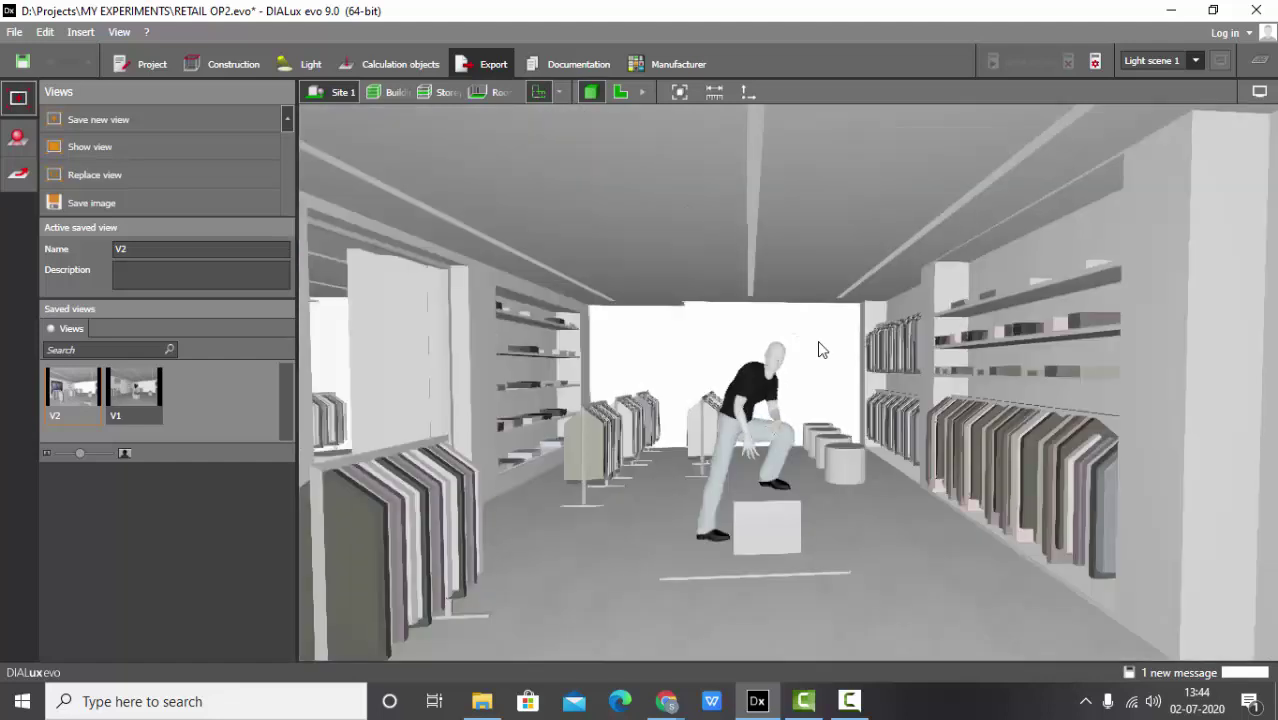
right_click_drag(818, 341, 820, 338)
Select the rear wall panel for inspection, clear the selection and fine-tune the frontal framing of the mannequin area.
left_click(683, 355)
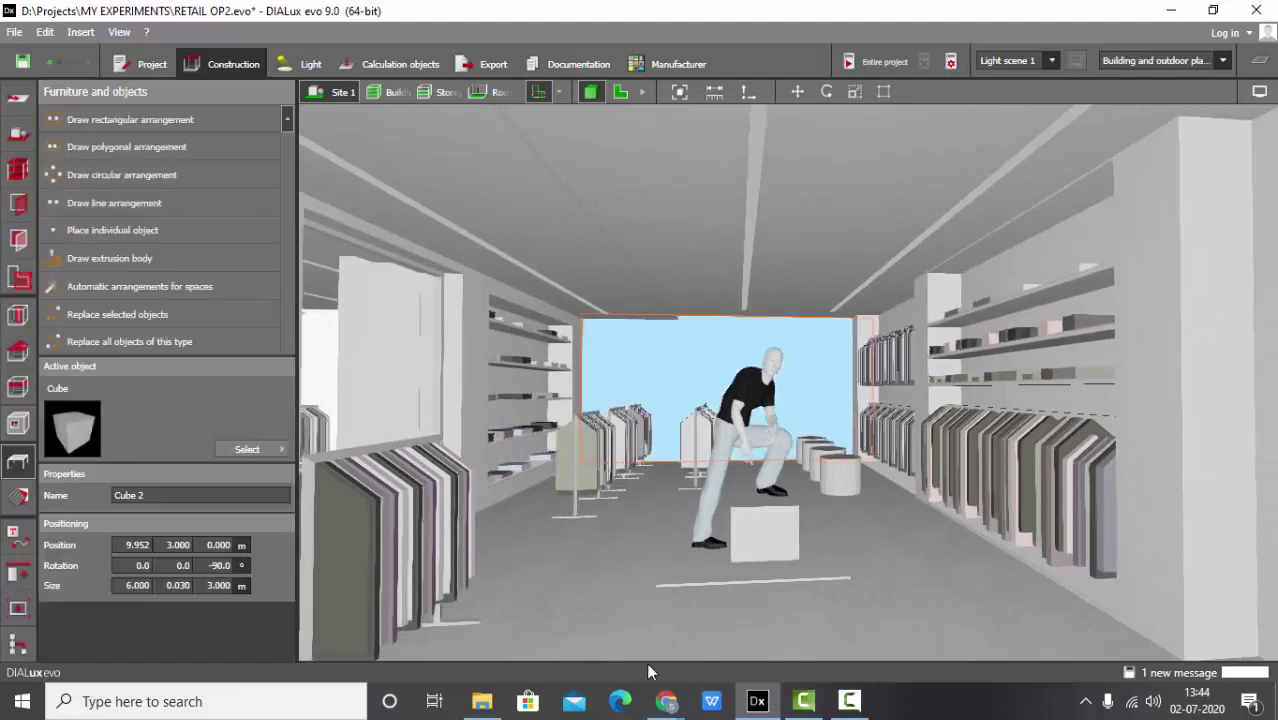
left_click(609, 590)
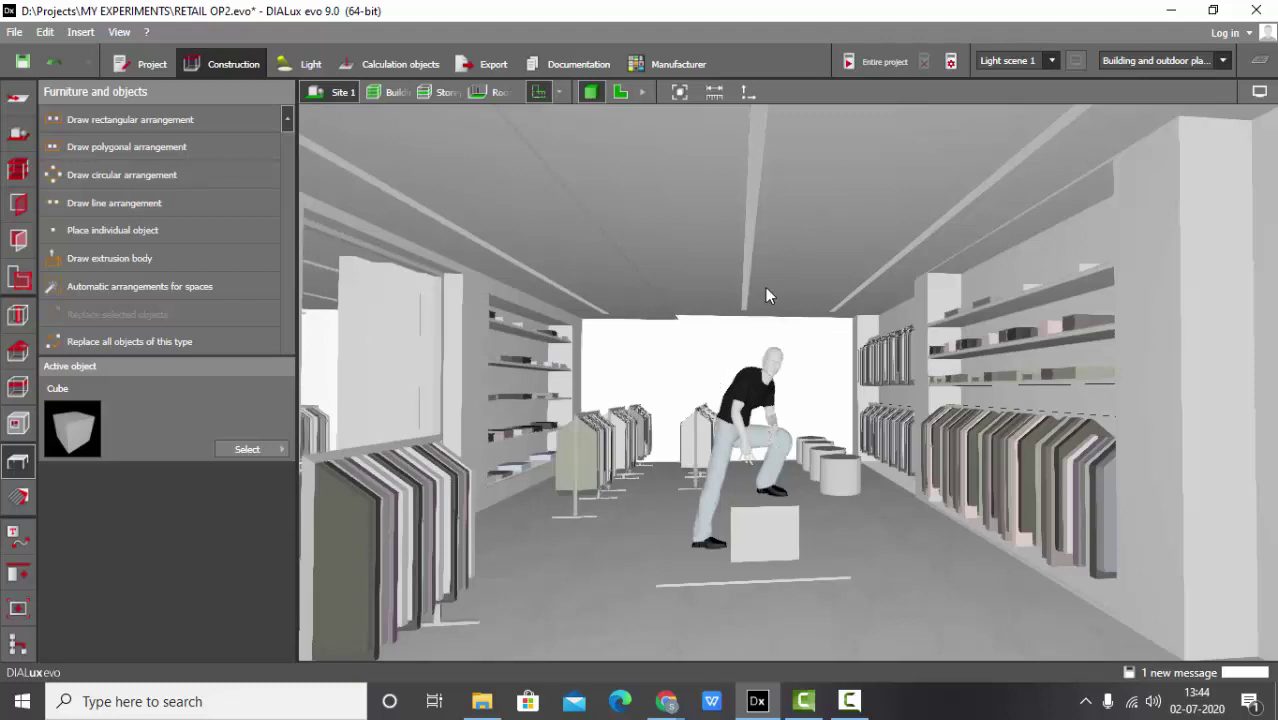
scroll(714, 391, "up", 2)
right_click_drag(697, 437, 691, 441)
Save the frontal mannequin area as a new export view named V3.
left_click(494, 68)
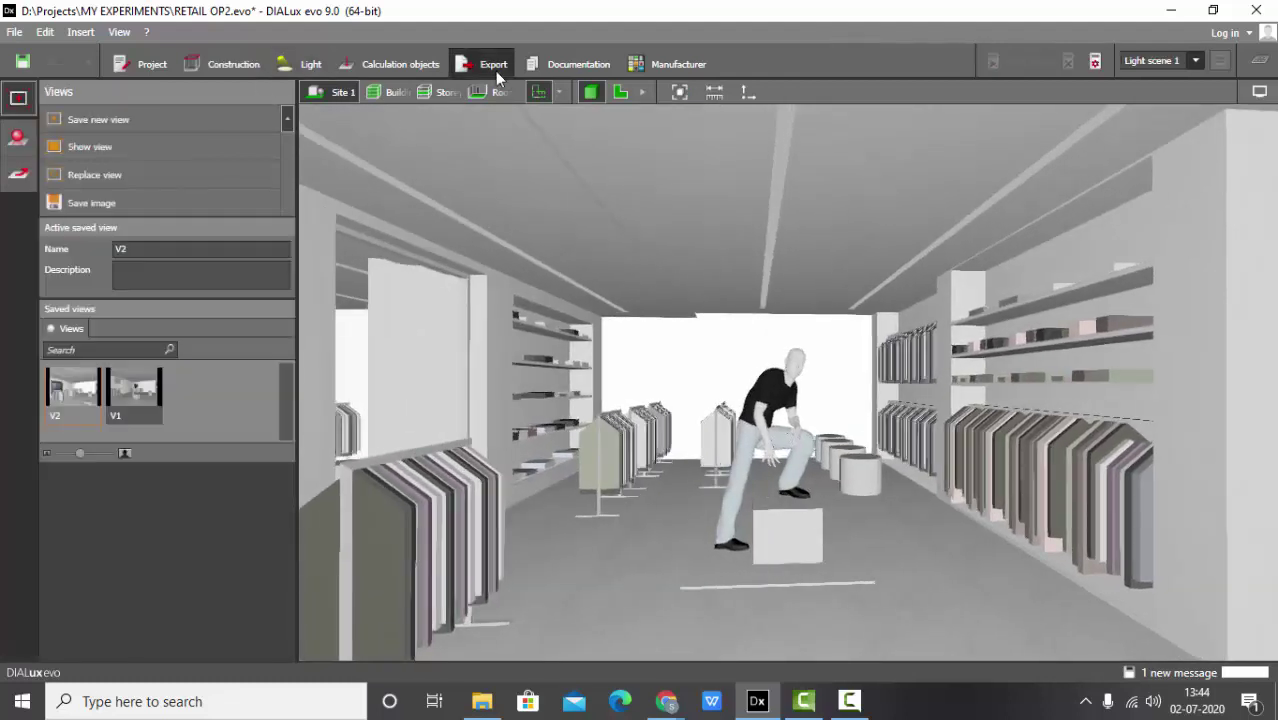
left_click(115, 120)
left_click(182, 249)
type("V3")
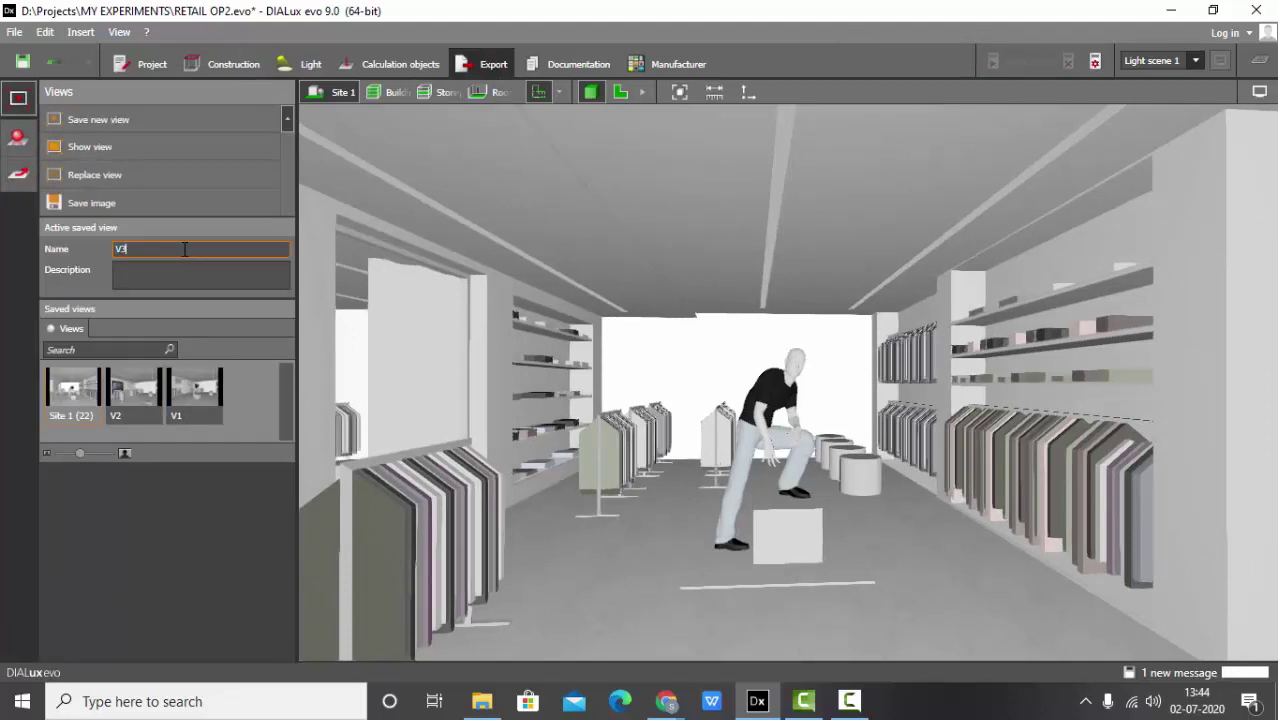
key("Return")
Frame a frontal one-point view of the sportswear area with the wall poster, clothes racks and round stools.
scroll(960, 450, "down", 2)
scroll(485, 488, "down", 5)
scroll(451, 356, "up", 6)
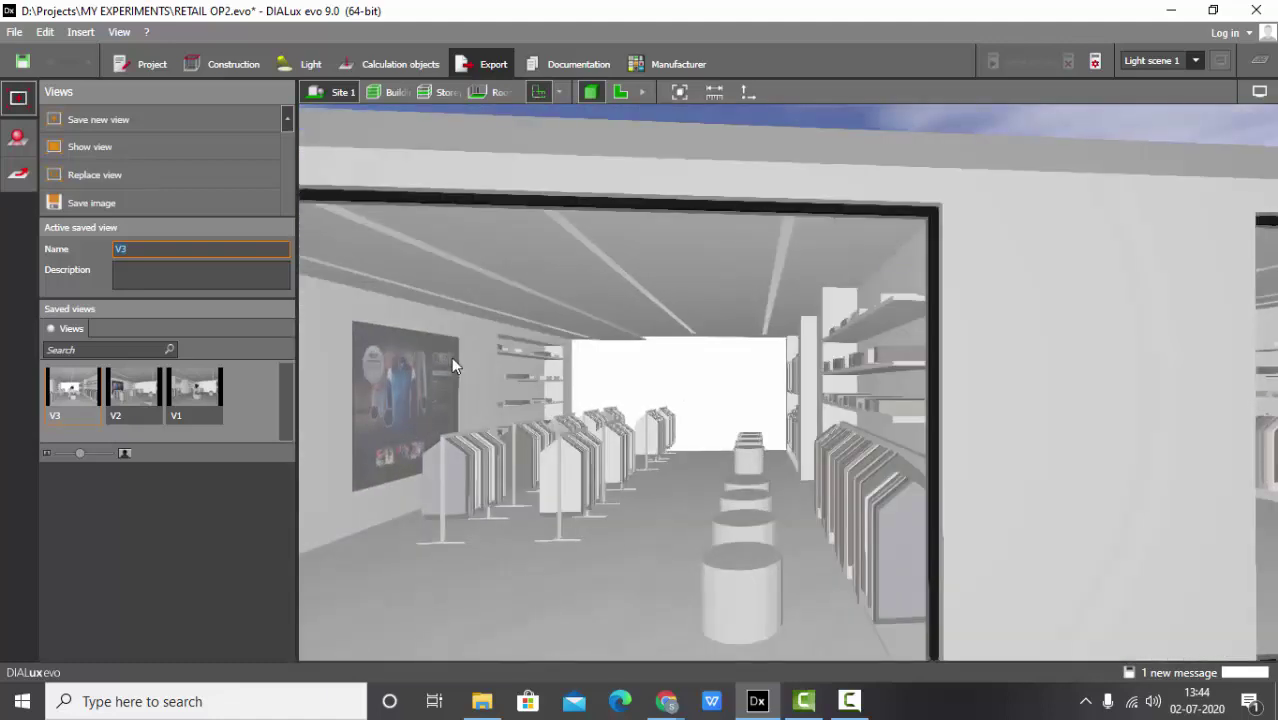
scroll(482, 257, "down", 2)
scroll(482, 257, "up", 3)
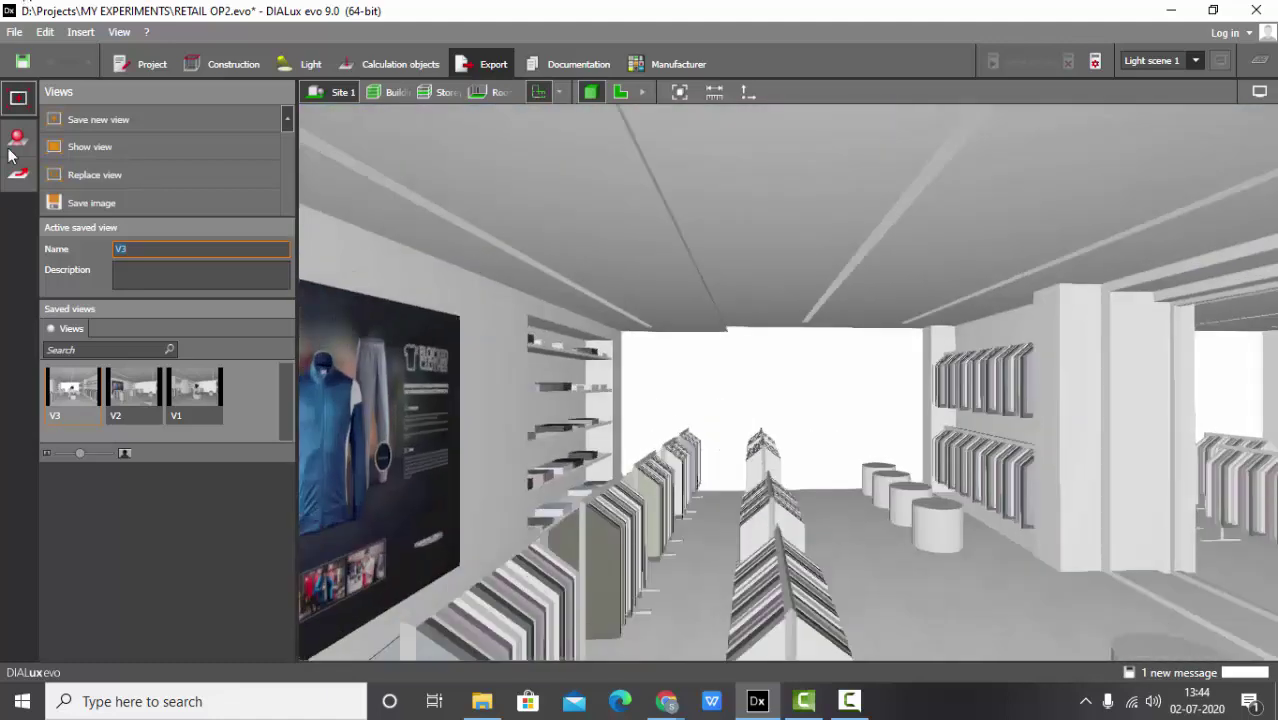
scroll(429, 255, "up", 5)
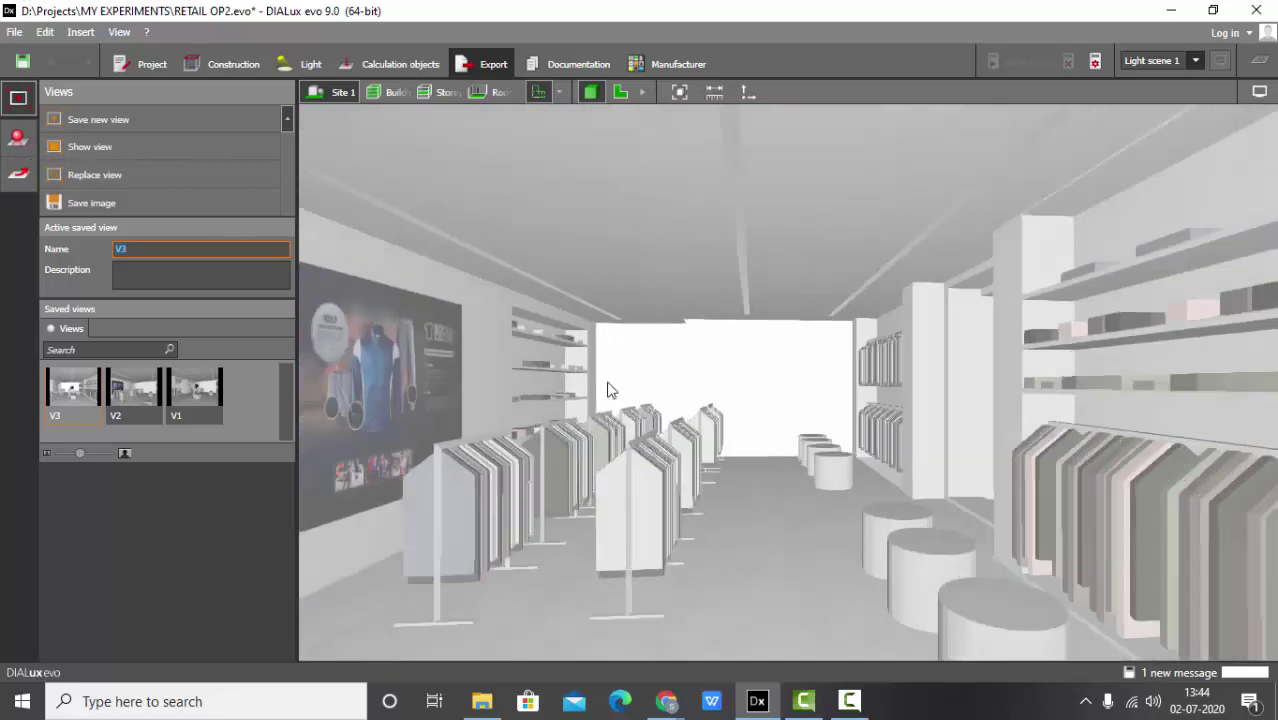
scroll(907, 456, "down", 3)
scroll(833, 343, "up", 3)
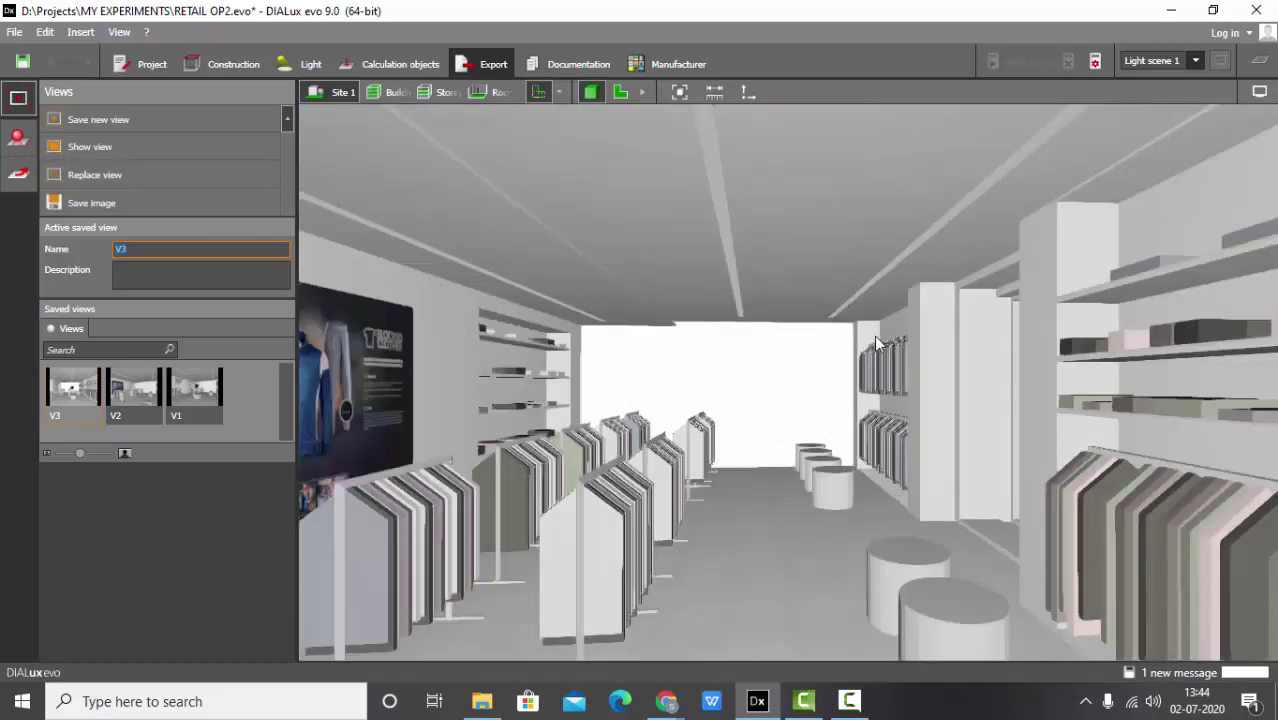
scroll(1049, 408, "down", 3)
scroll(1050, 408, "up", 2)
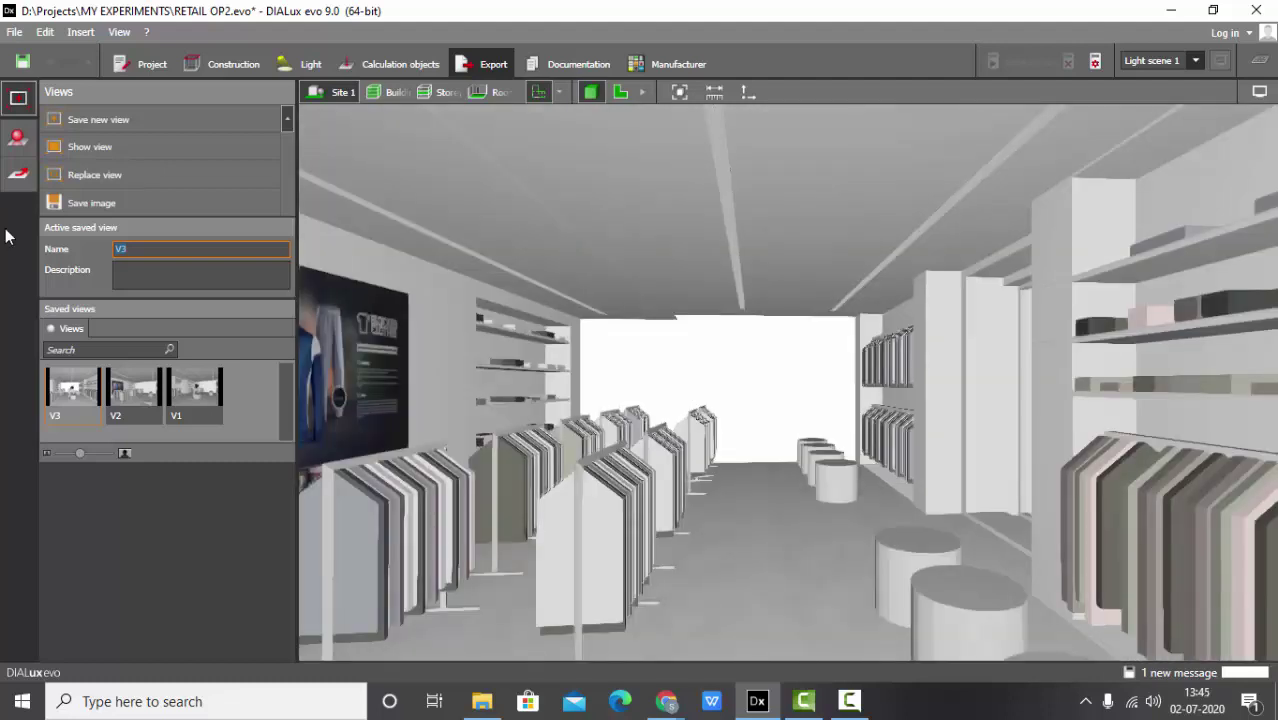
scroll(782, 348, "up", 1)
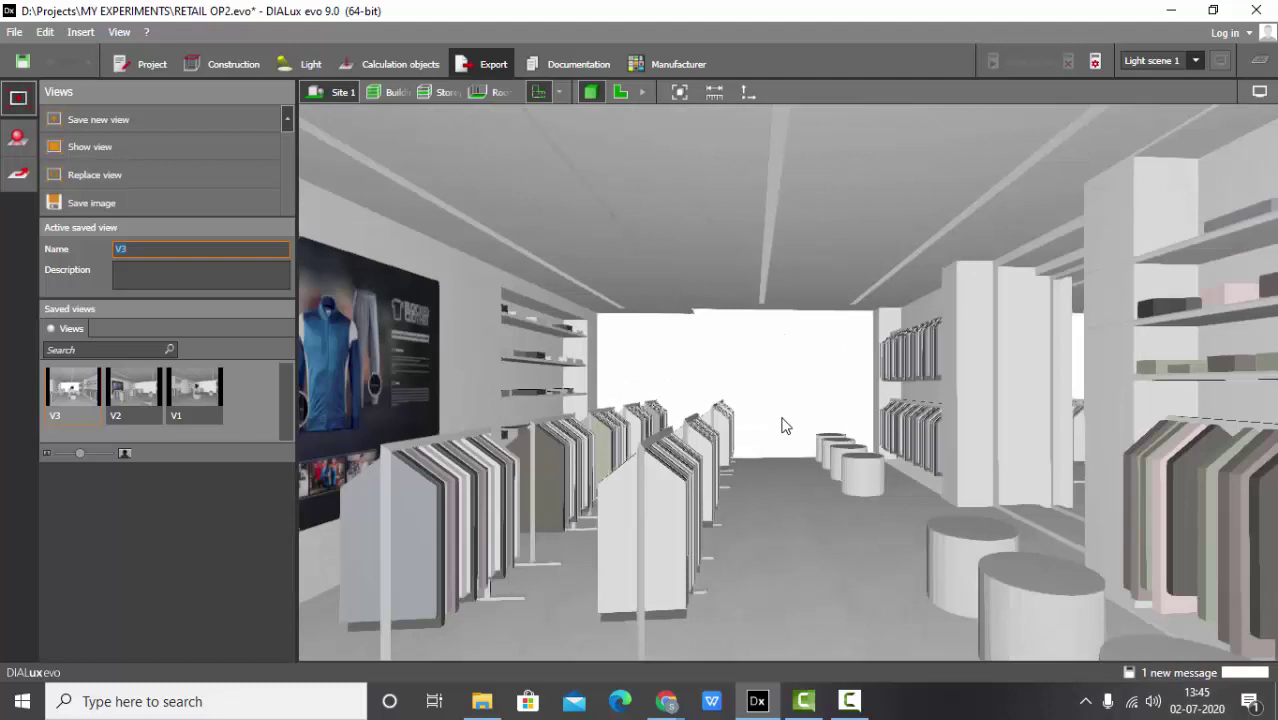
Save the frontal sportswear area as a new export view named V4.
left_click(128, 121)
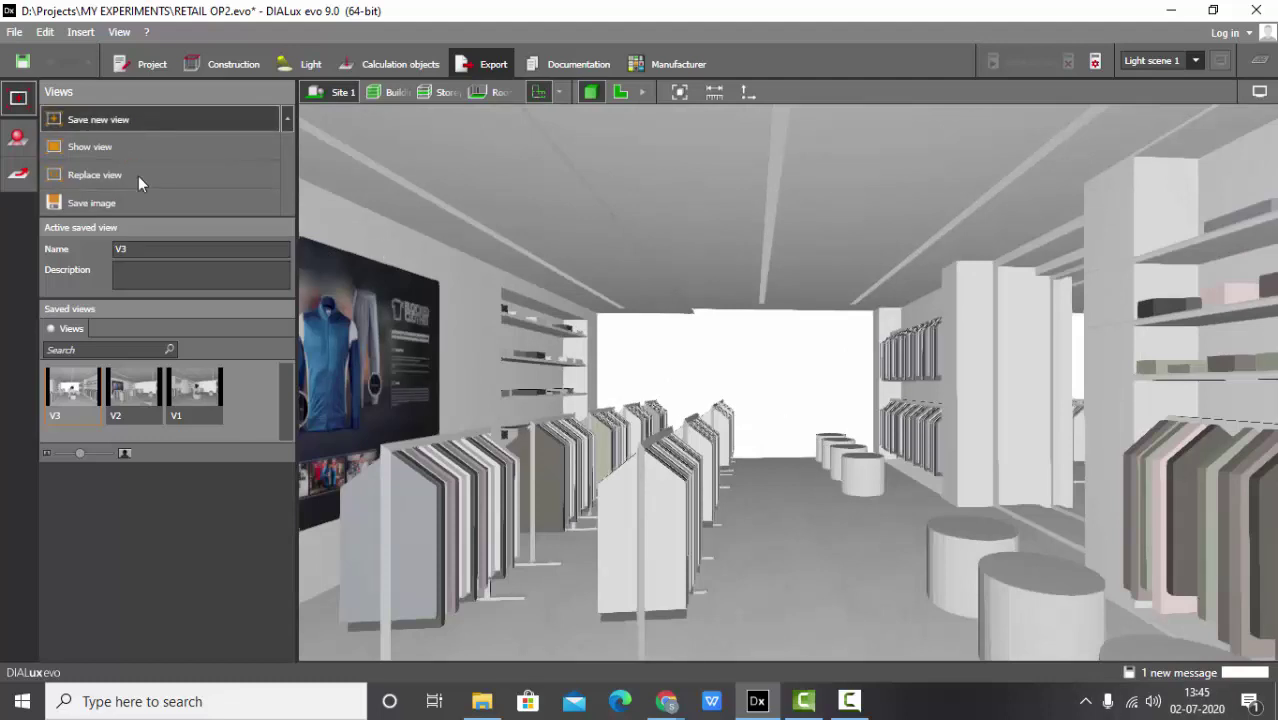
left_click(194, 251)
type("V4")
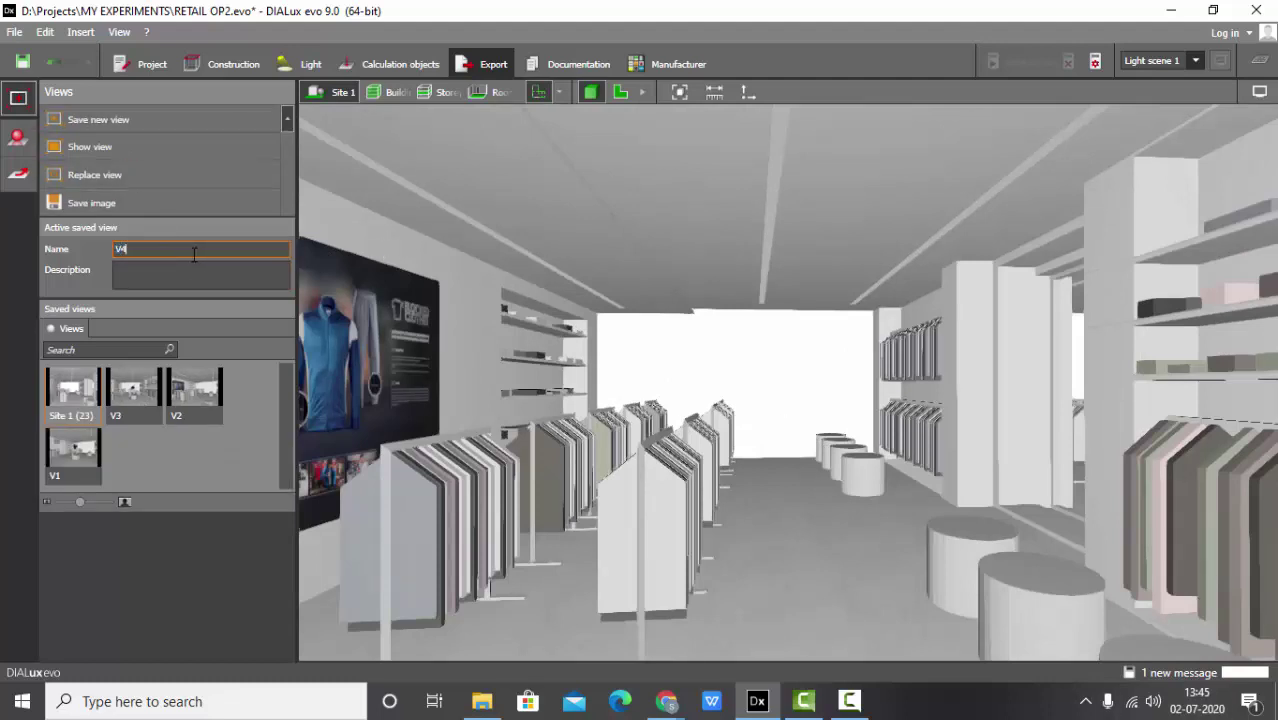
key("Return")
Examine the shop from outside and its Storey 1 layout from above, and return to the Site 1 view.
scroll(736, 326, "down", 4)
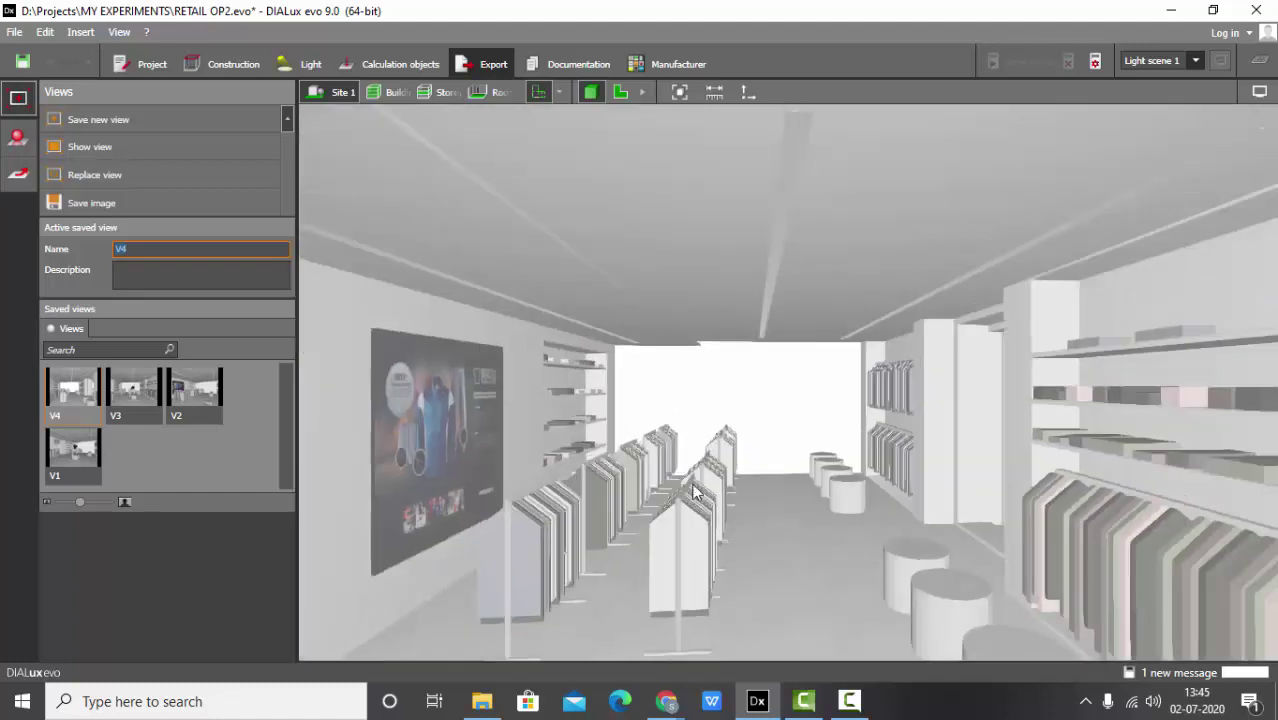
right_click_drag(736, 326, 700, 428)
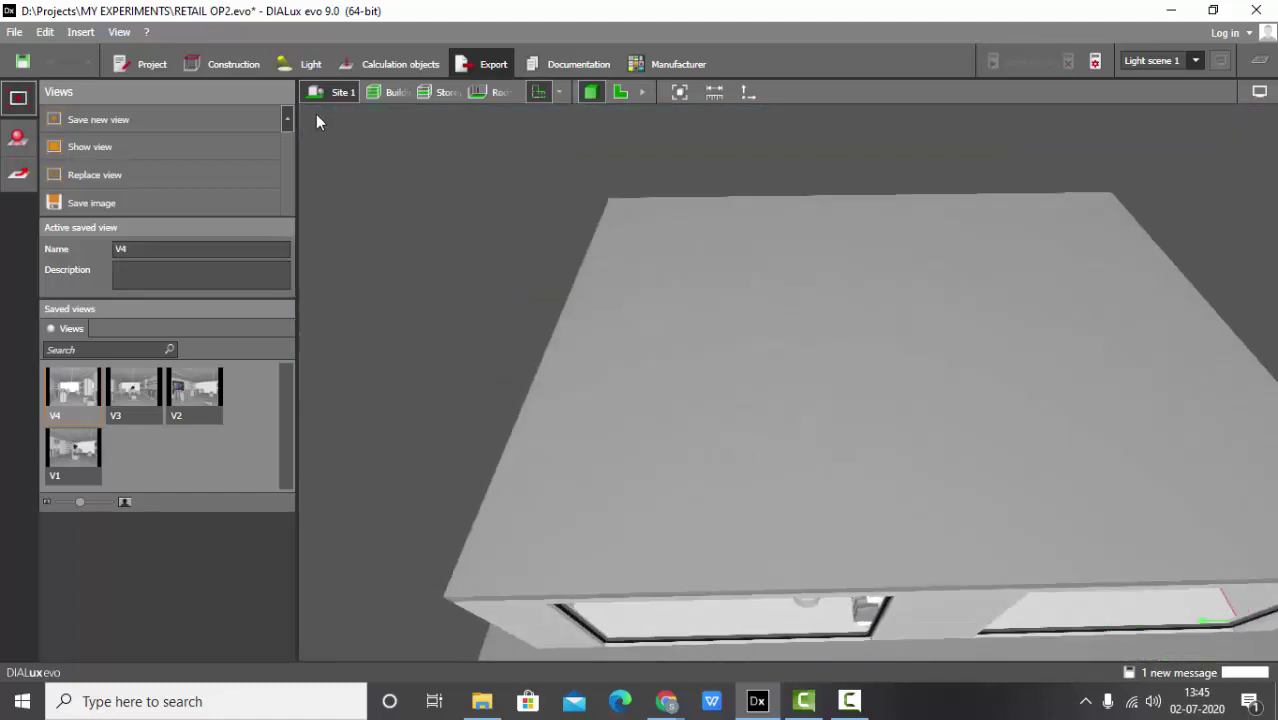
left_click(440, 92)
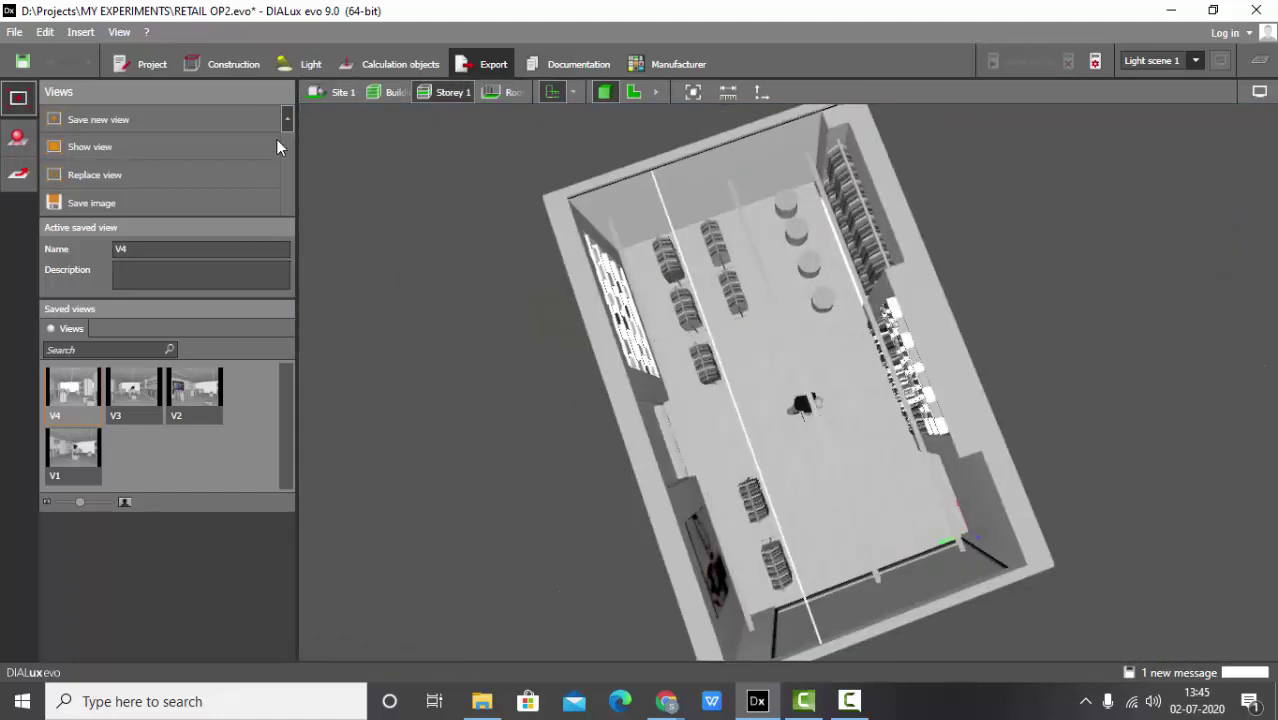
left_click(340, 92)
Go back inside the shop and frame the mannequin area frontally between the shelves and clothes racks.
scroll(741, 281, "up", 5)
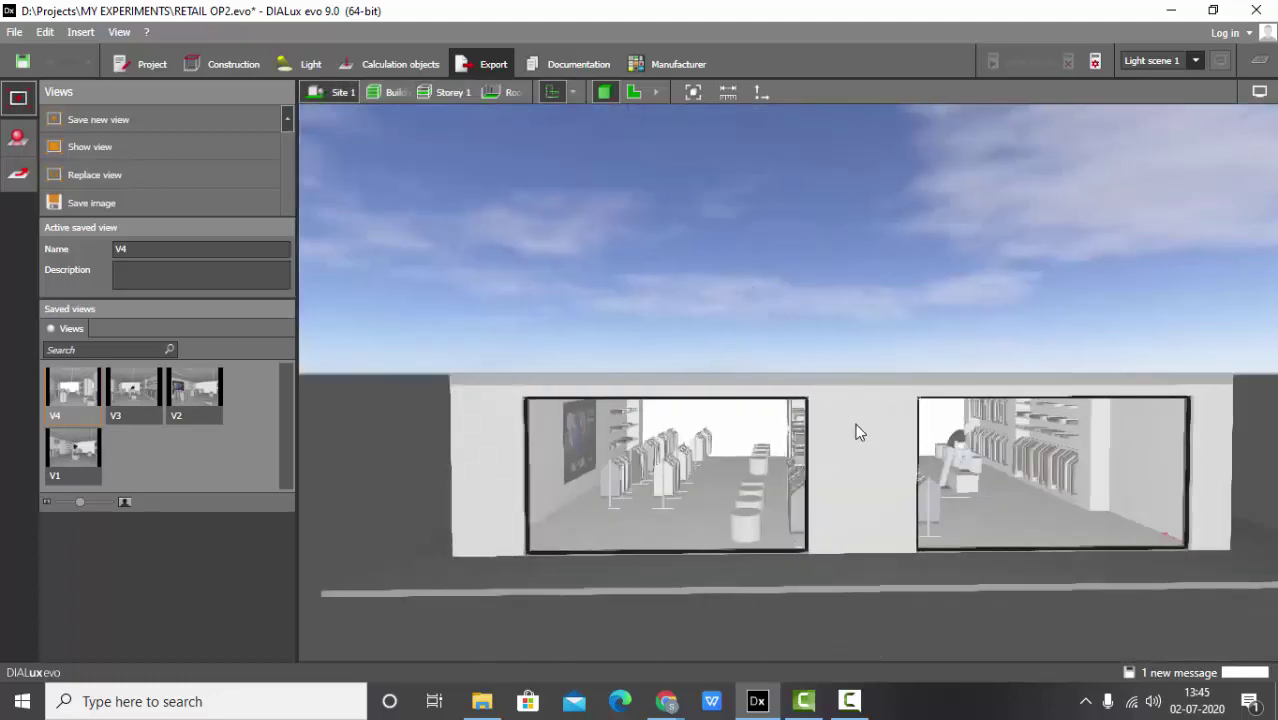
scroll(649, 347, "up", 3)
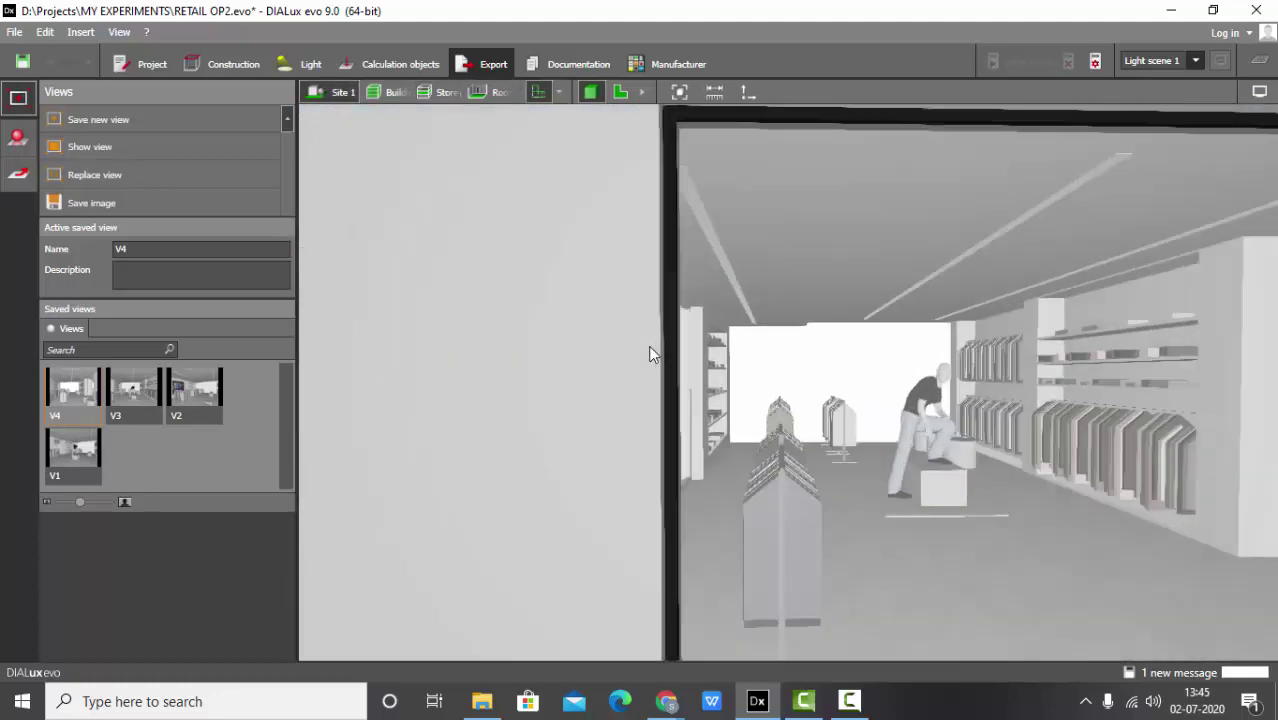
scroll(642, 371, "down", 4)
scroll(780, 440, "up", 3)
scroll(943, 418, "up", 2)
right_click_drag(943, 418, 797, 450)
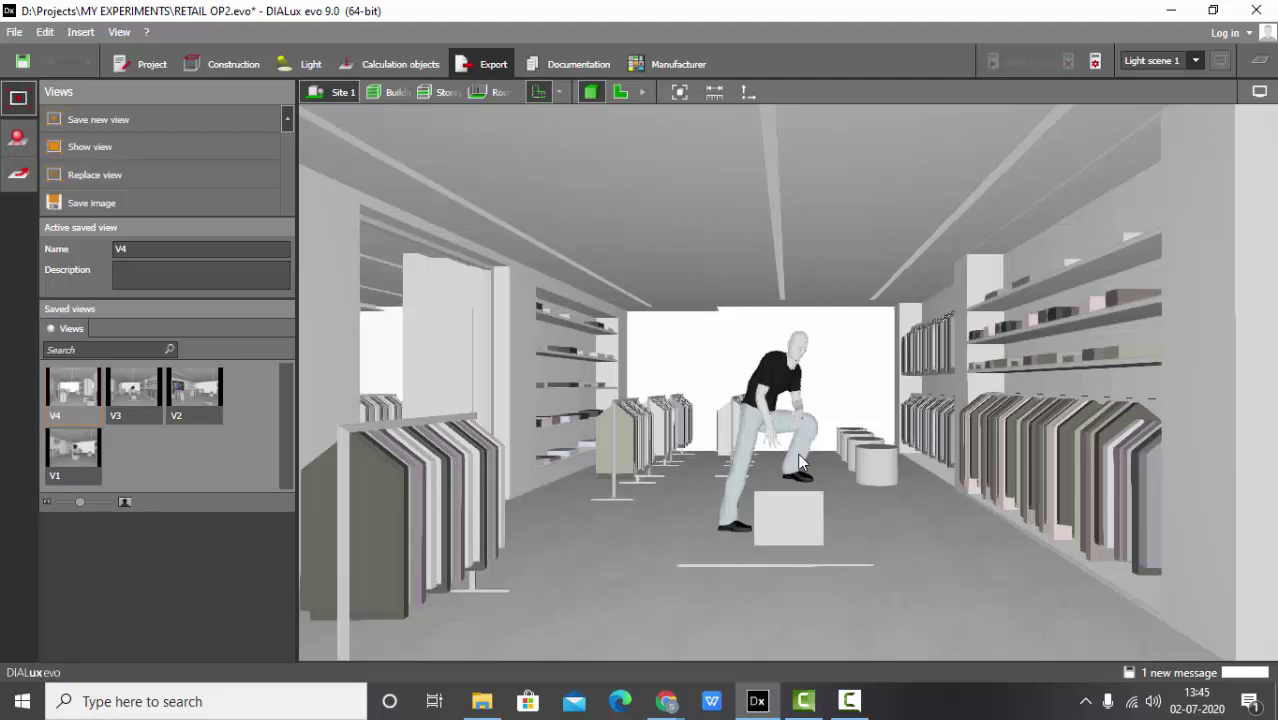
Calculate the lighting for the entire project, saving the project, and hide the results overview.
left_click(401, 62)
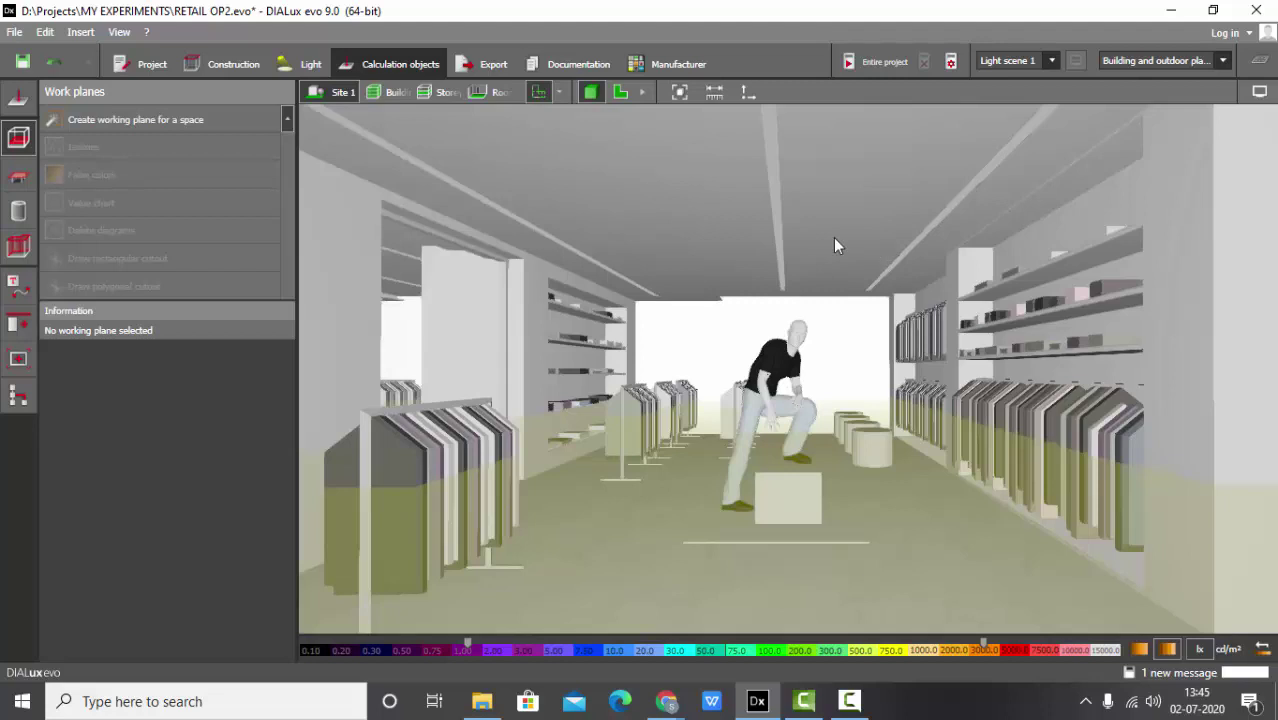
left_click(893, 64)
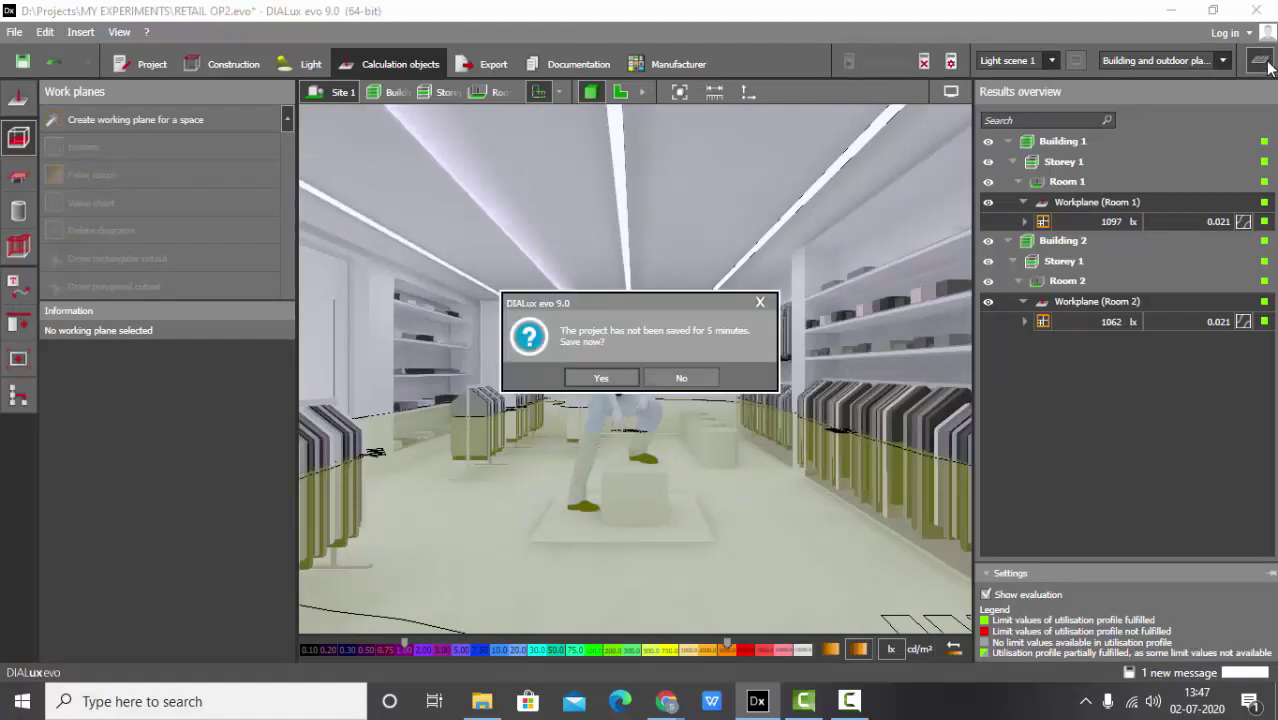
left_click(628, 382)
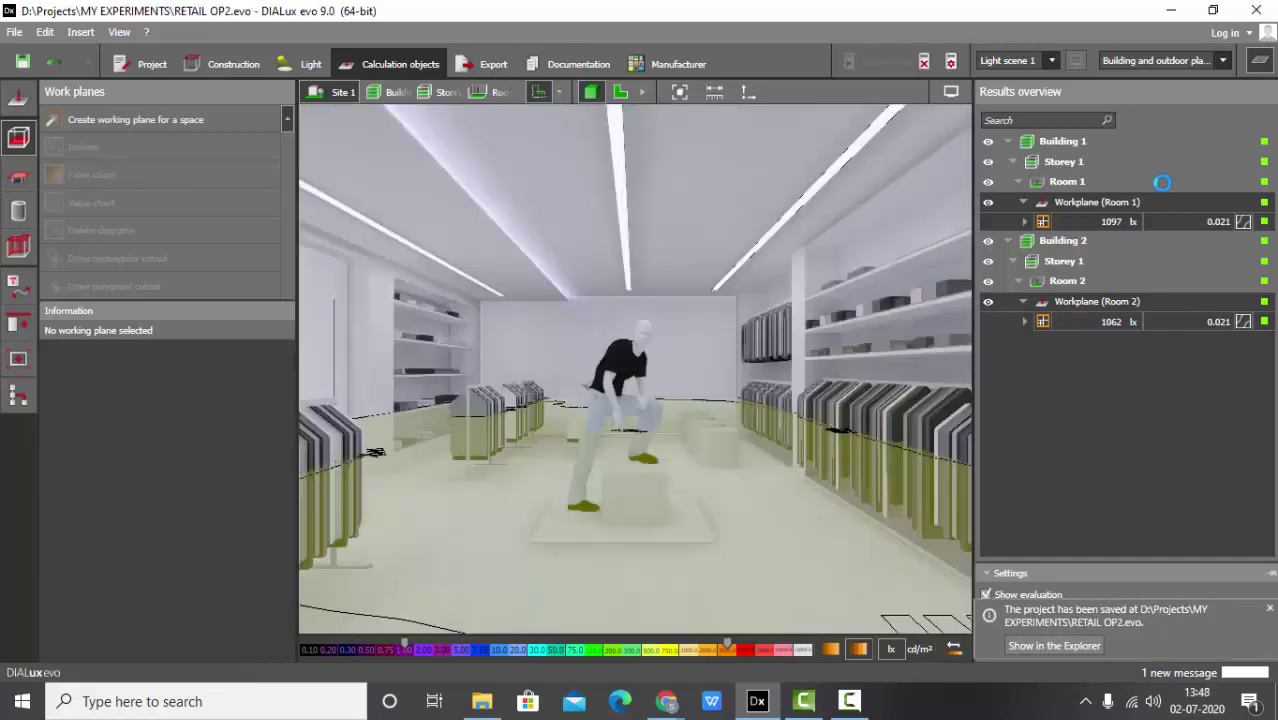
left_click(1261, 62)
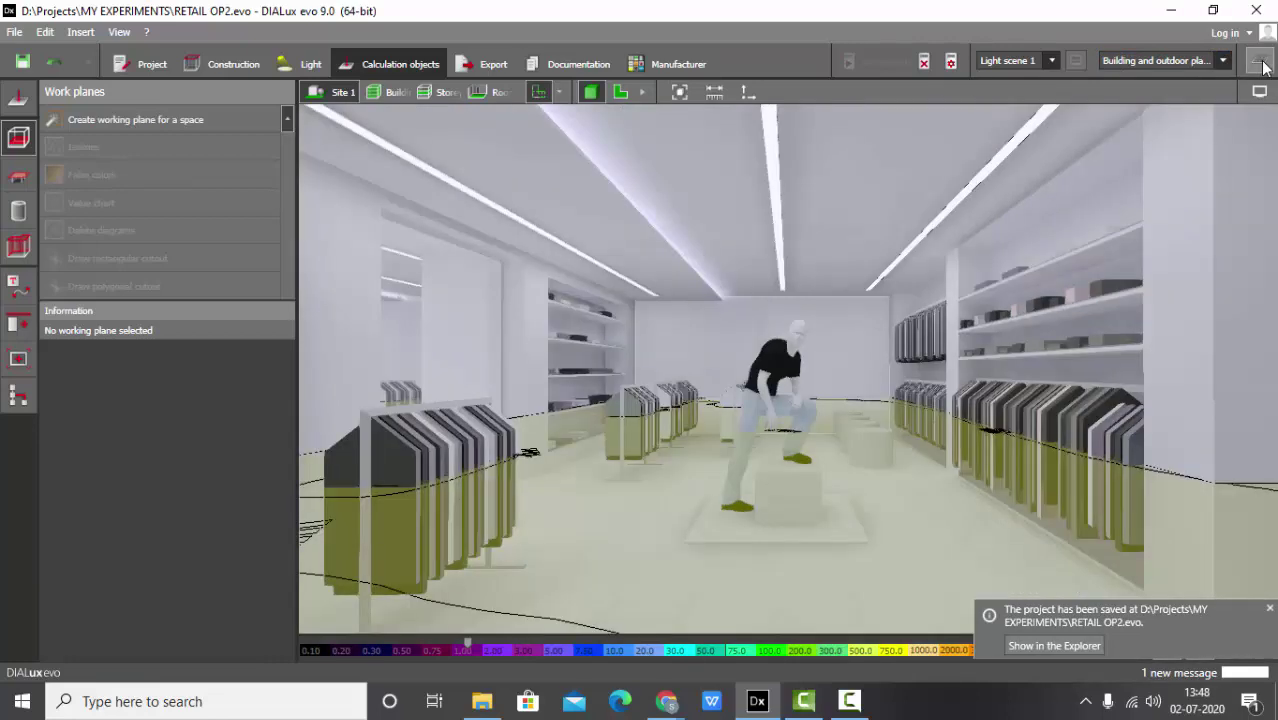
Return to the export views and examine the calculated lighting around the mannequin area.
left_click(485, 64)
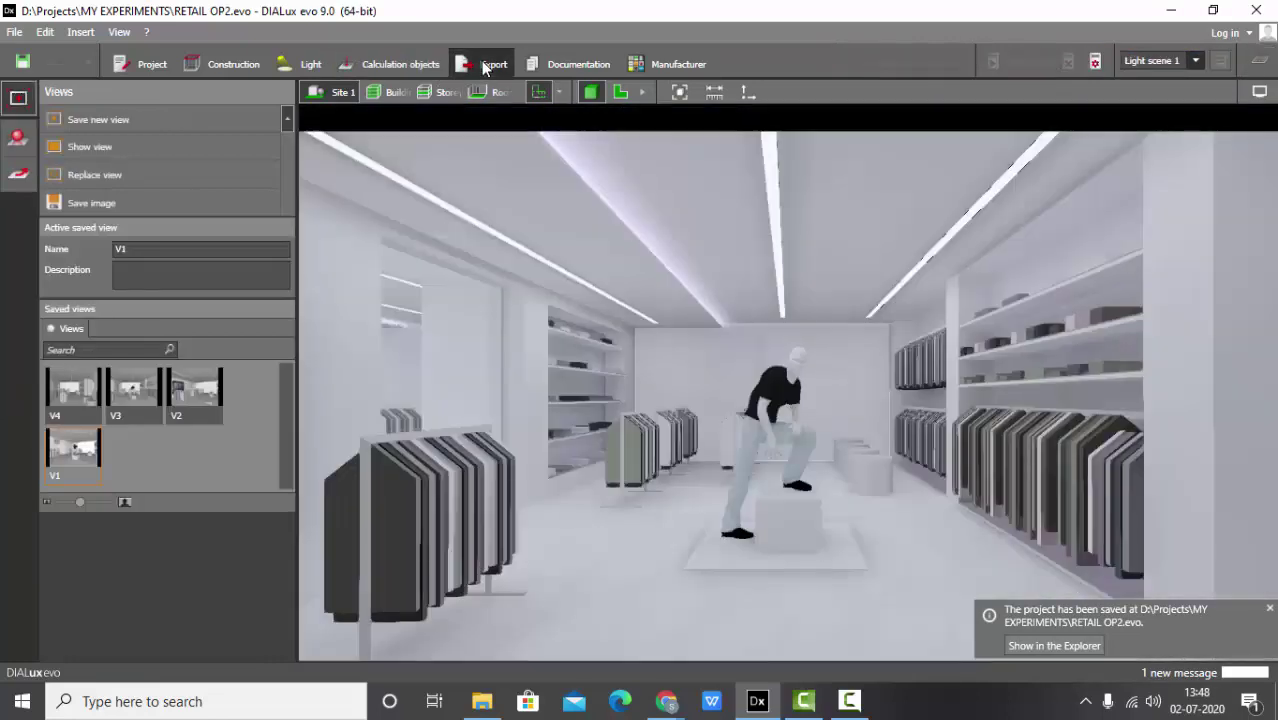
right_click_drag(938, 301, 1078, 433)
scroll(759, 414, "up", 2)
right_click_drag(759, 414, 752, 462)
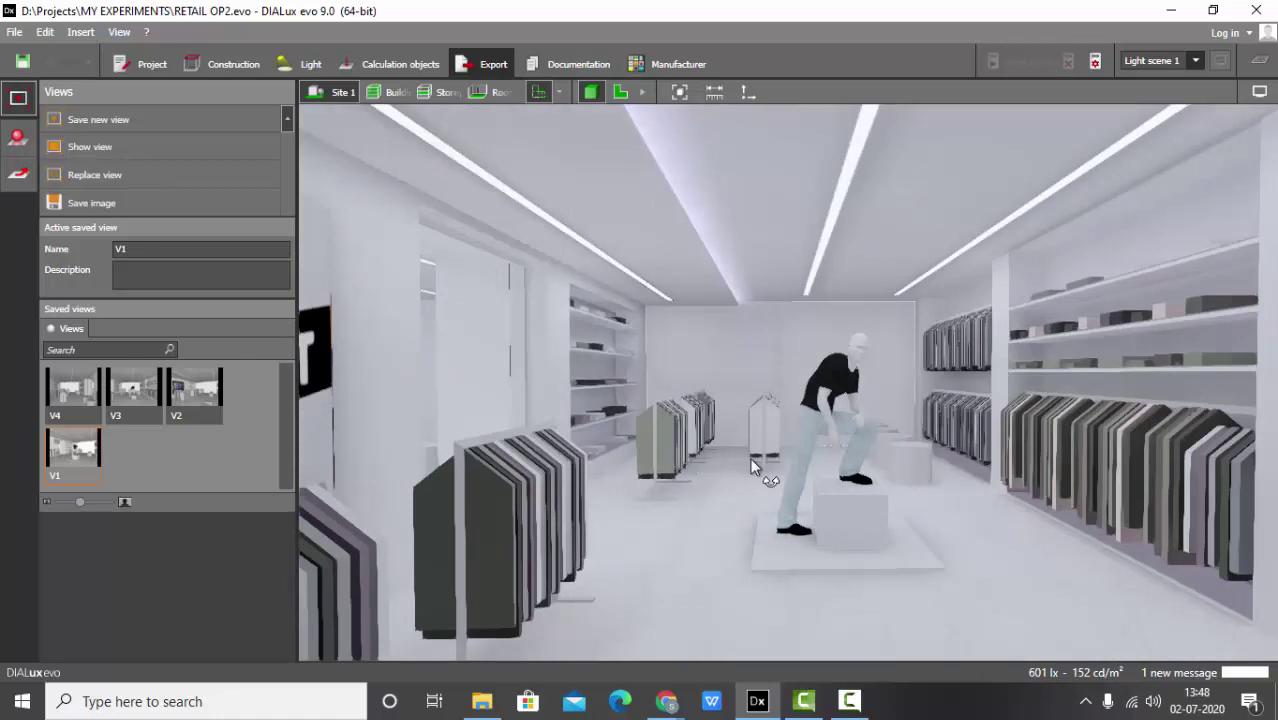
right_click_drag(750, 457, 747, 430)
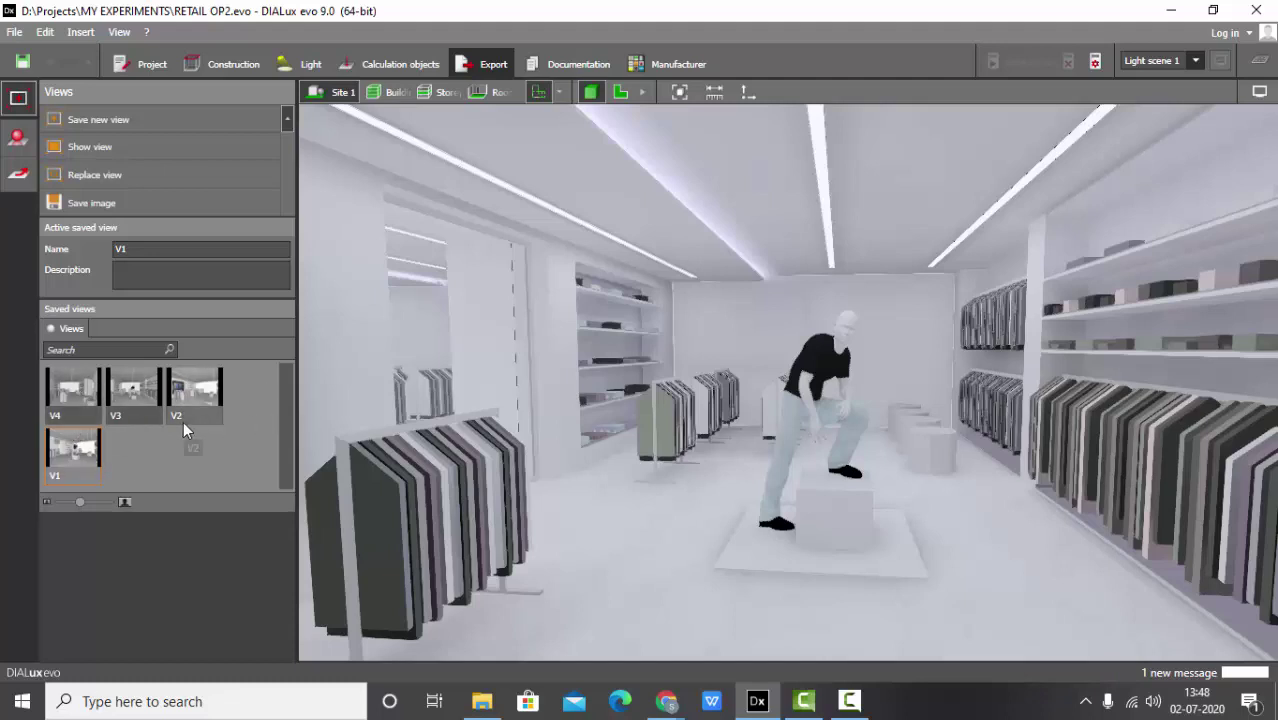
Show saved views V4 and V3 in turn and replace each with its version showing the calculated lighting.
left_click(73, 400)
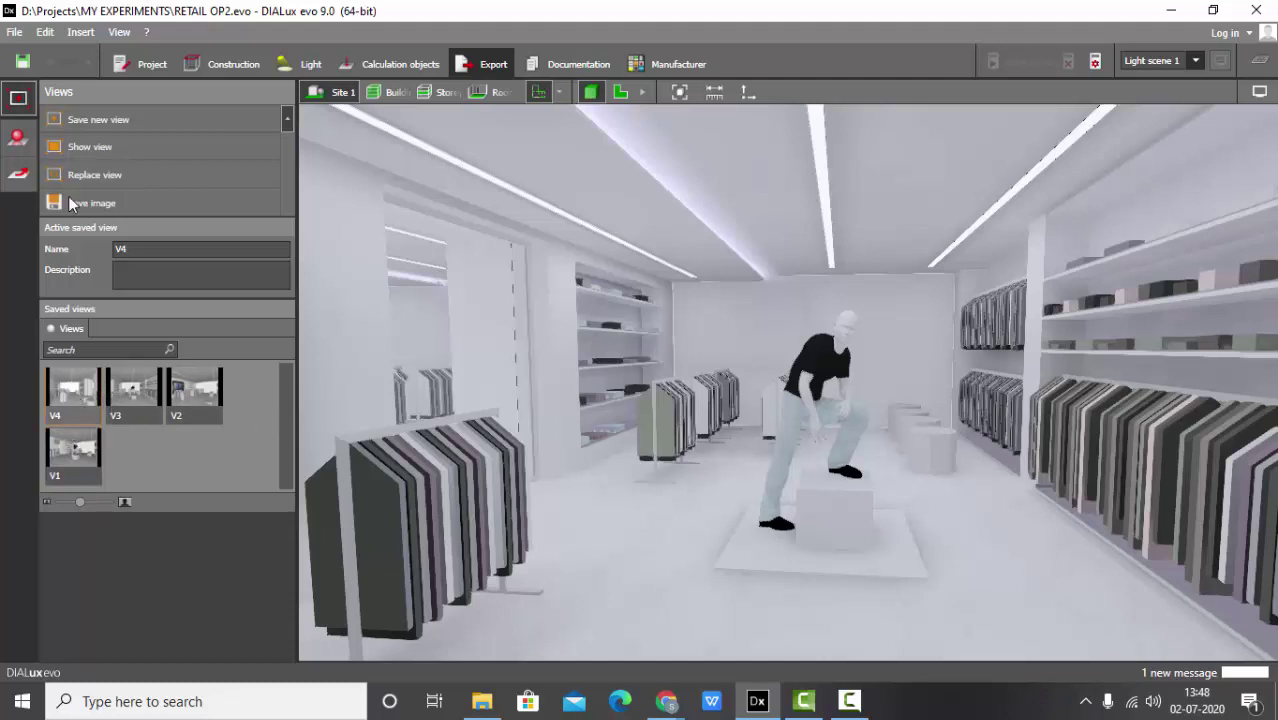
left_click(85, 148)
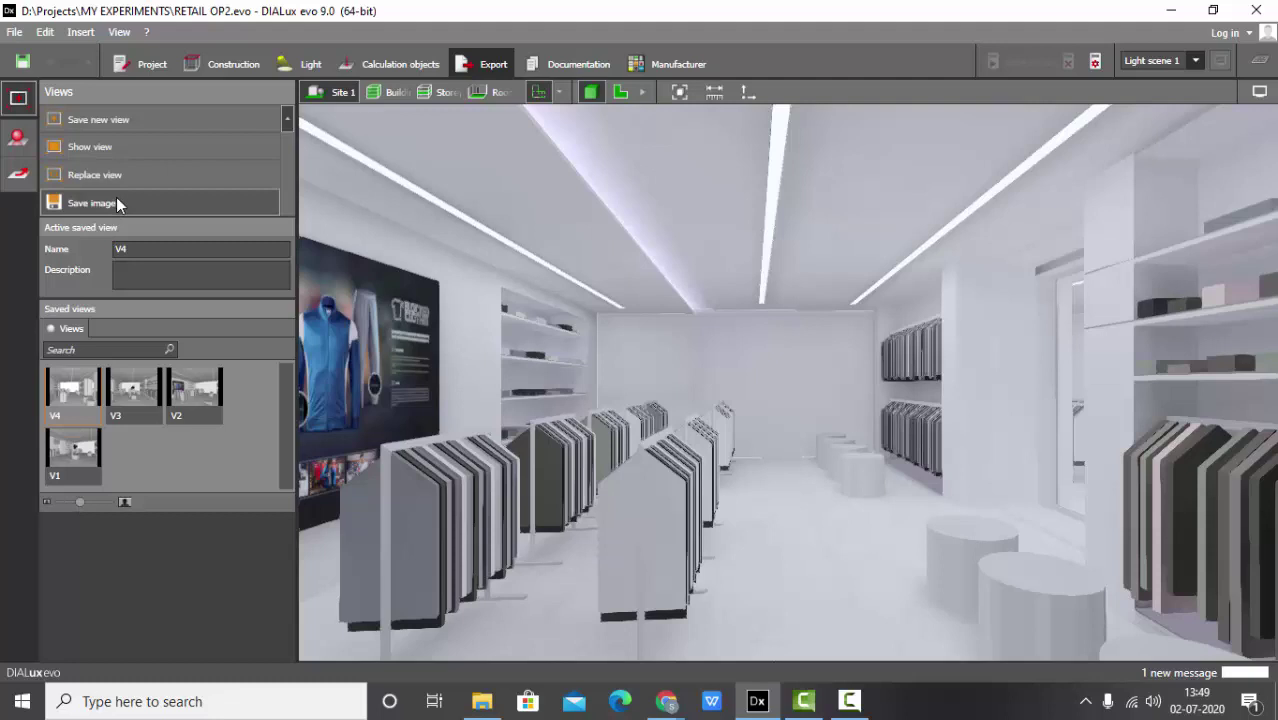
left_click(122, 172)
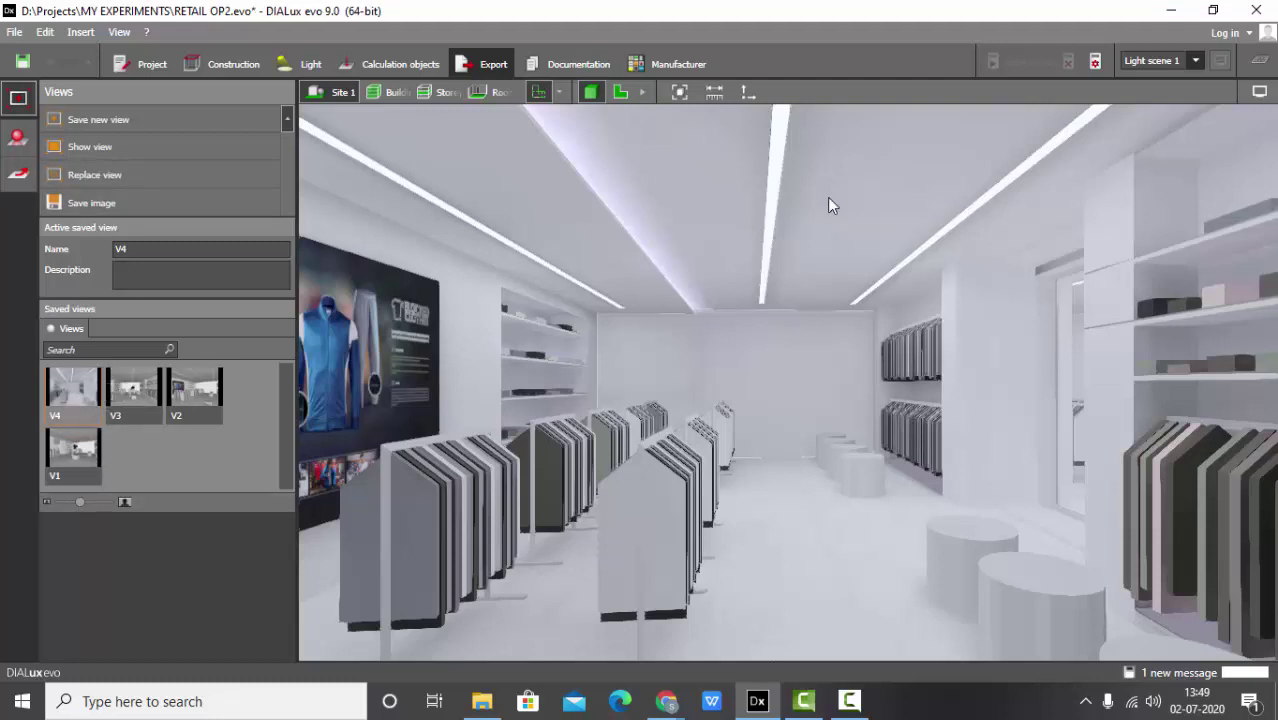
left_click(145, 397)
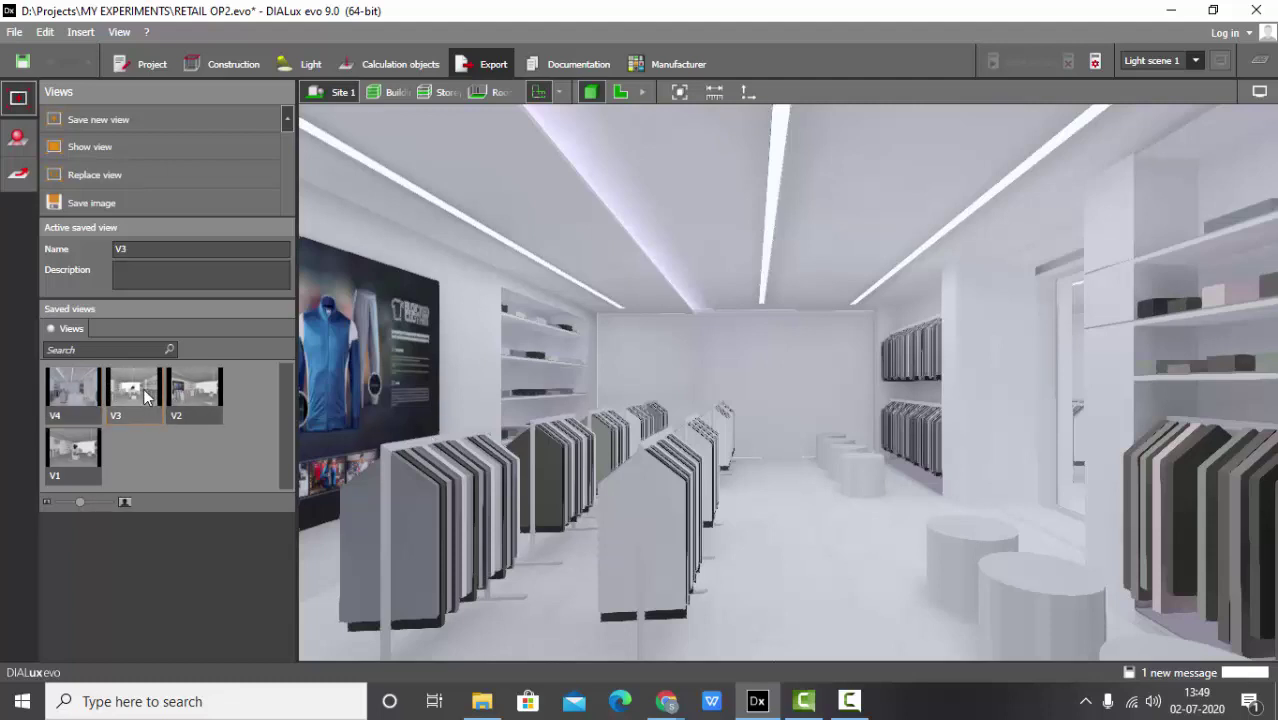
left_click(126, 146)
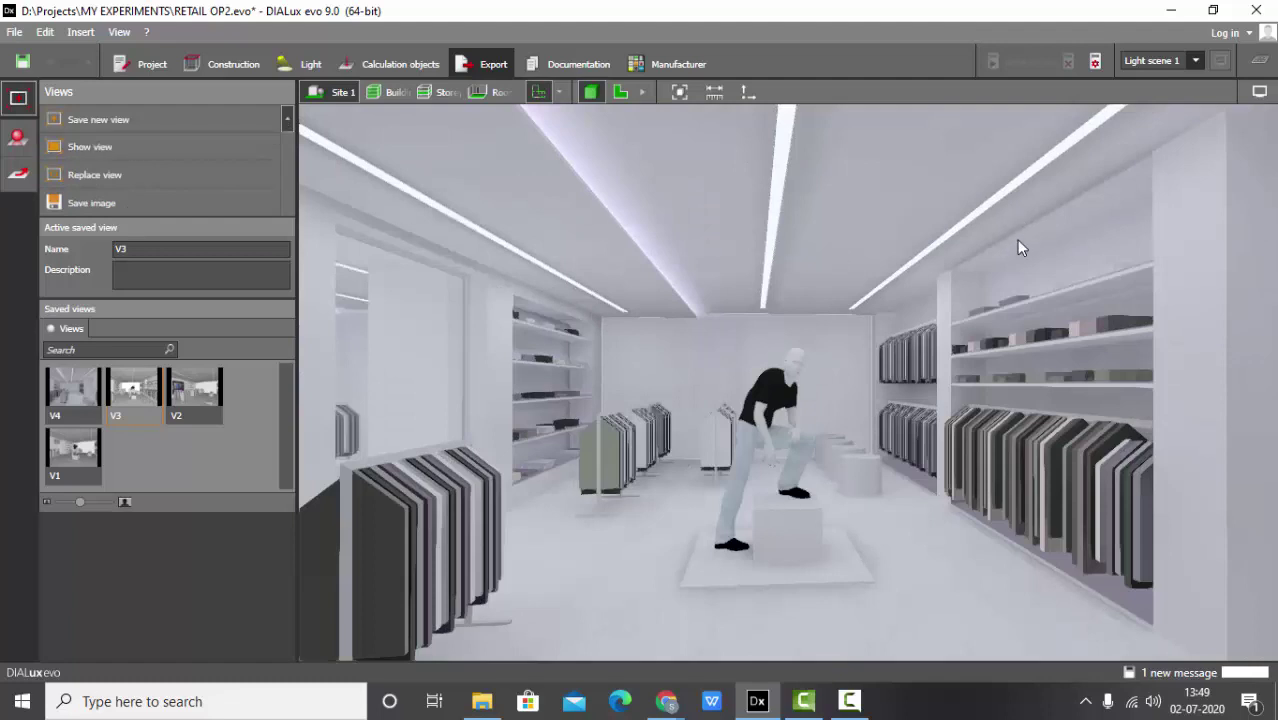
left_click(108, 178)
Show saved views V2 and V1 in turn and replace each with its version showing the calculated lighting.
left_click(204, 411)
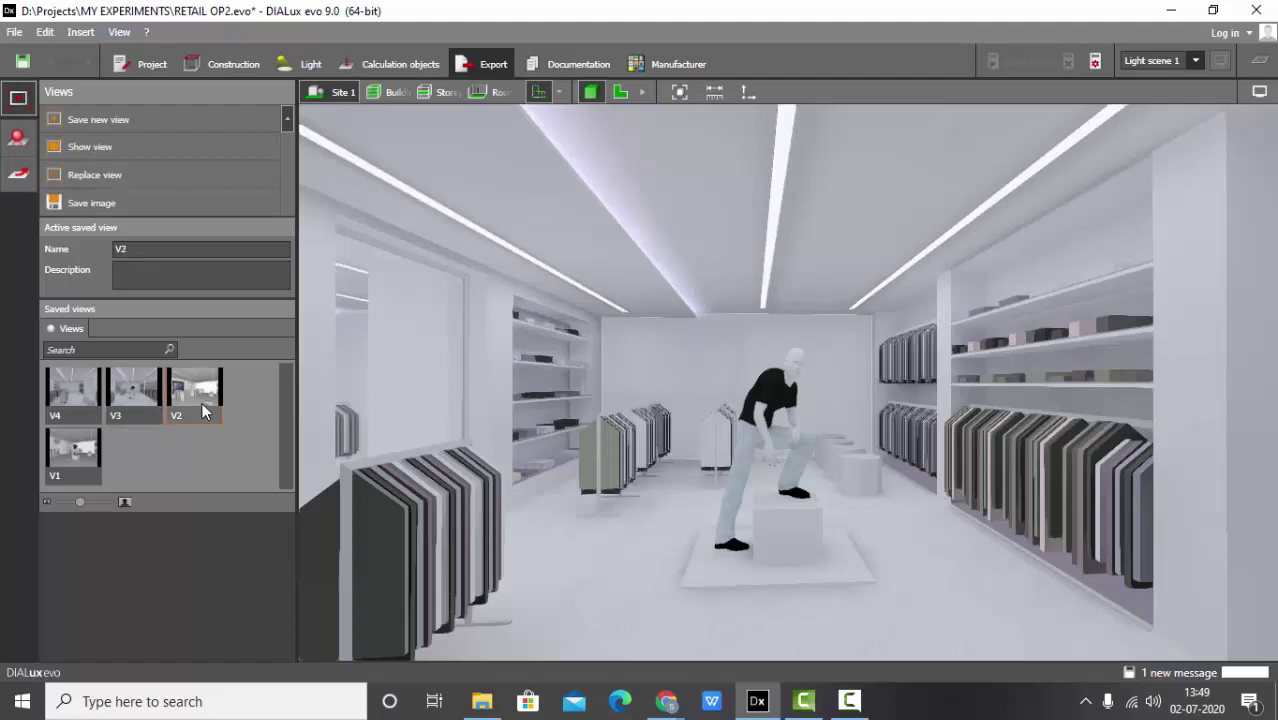
left_click(108, 149)
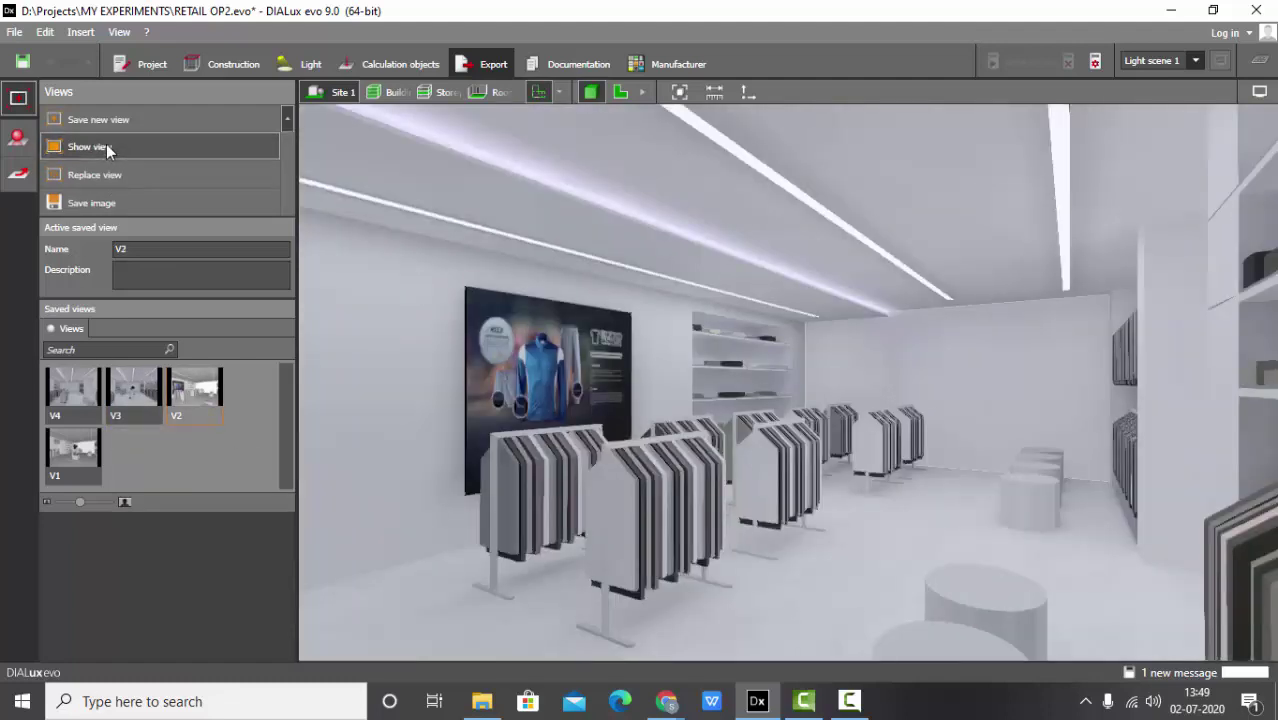
left_click(106, 176)
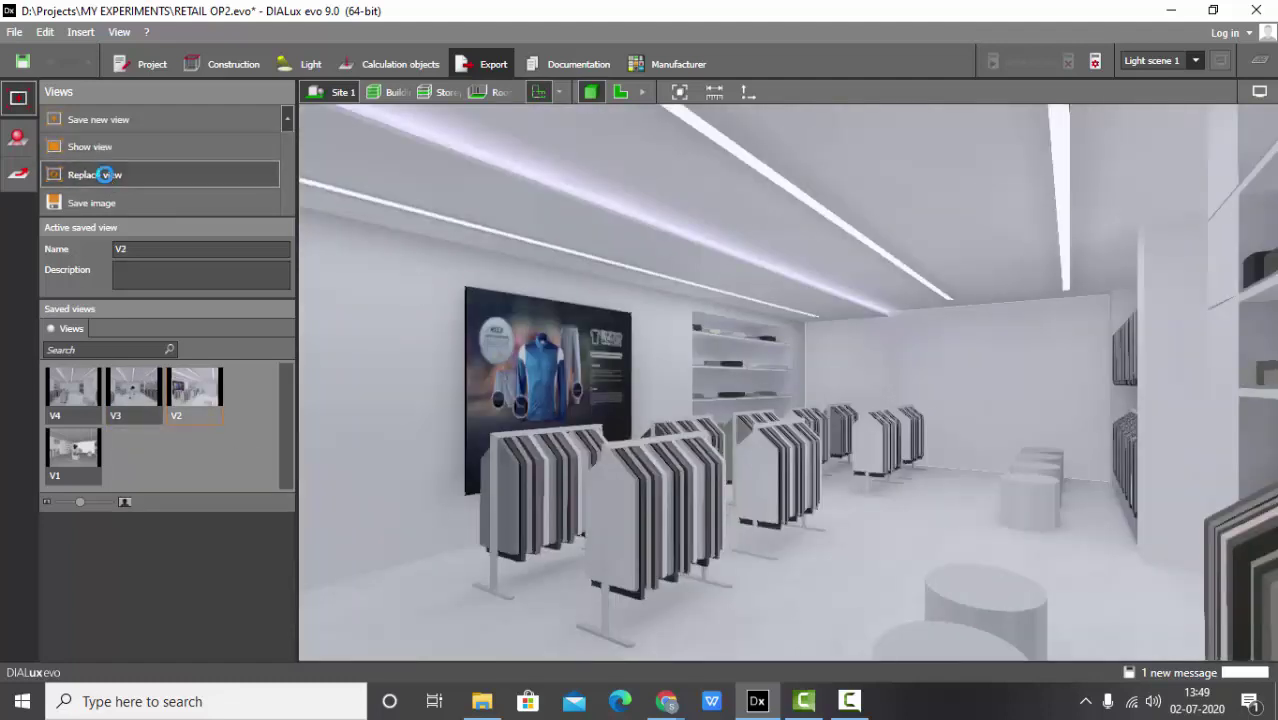
left_click(73, 448)
left_click(93, 150)
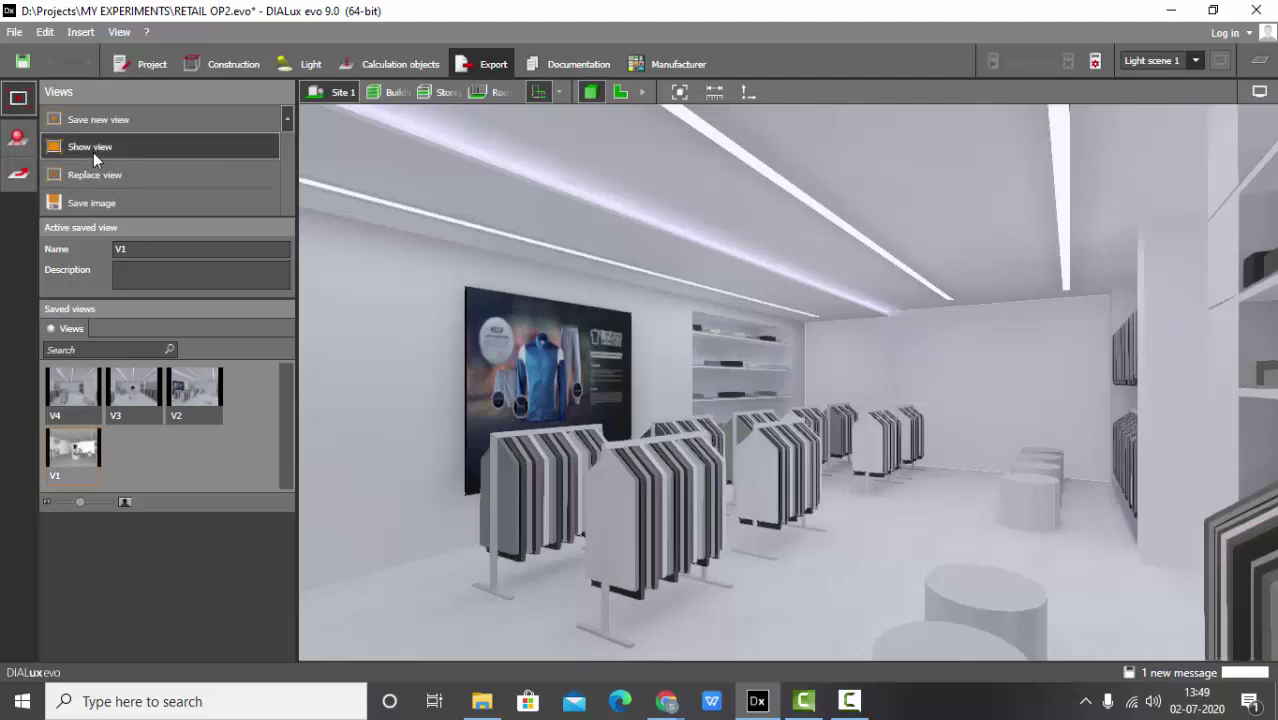
left_click(110, 176)
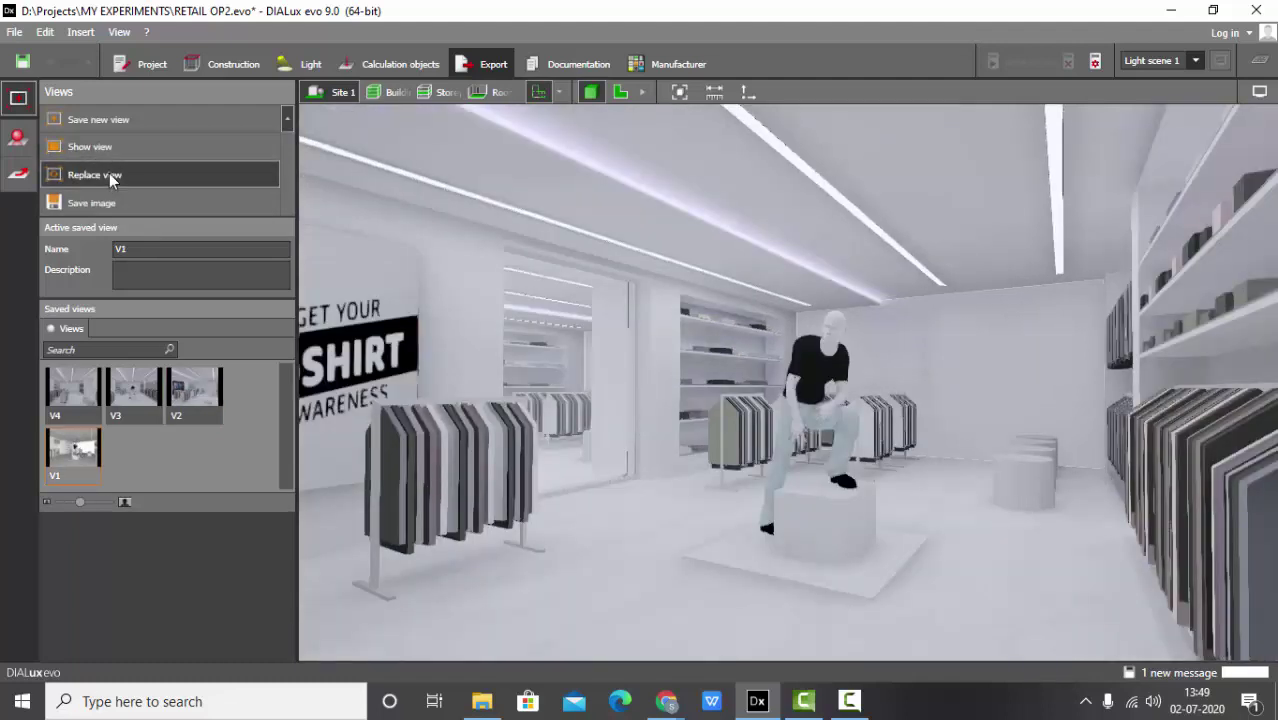
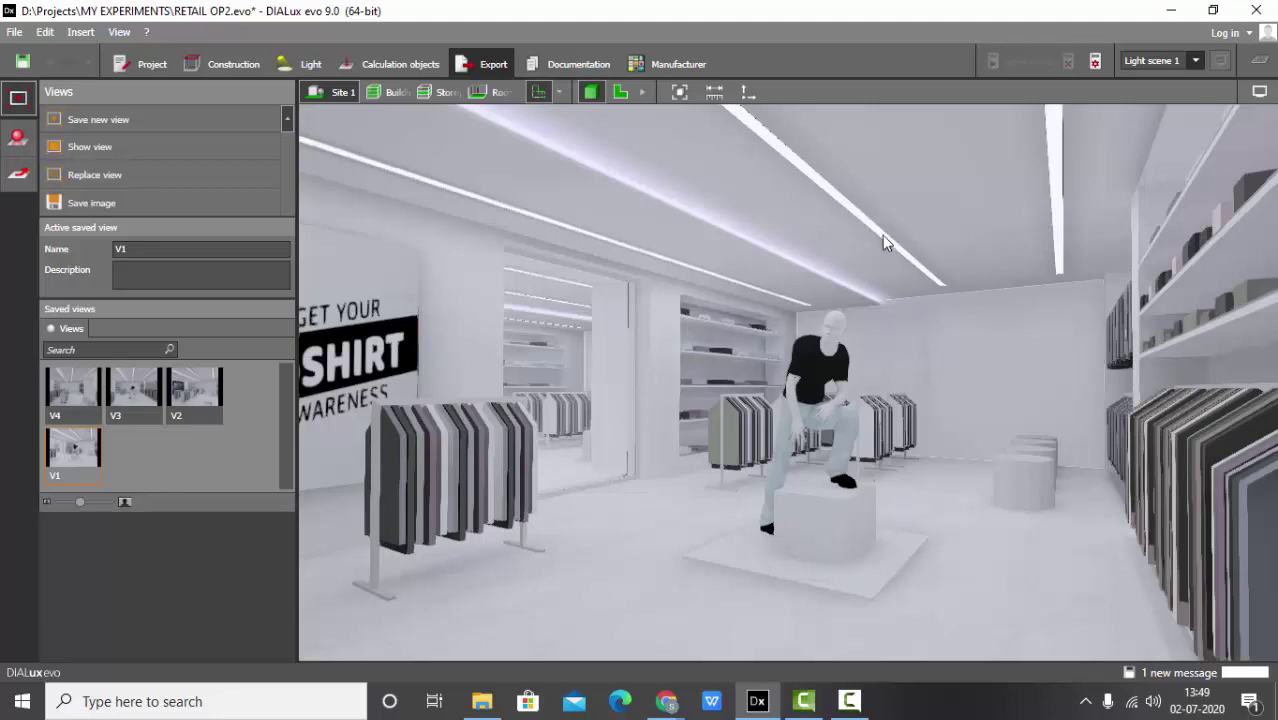
Examine the lit mannequin, its platform and the surrounding racks from closer, slightly varied angles.
right_click_drag(925, 406, 984, 463)
left_click_drag(808, 470, 789, 445)
left_click_drag(811, 490, 784, 327)
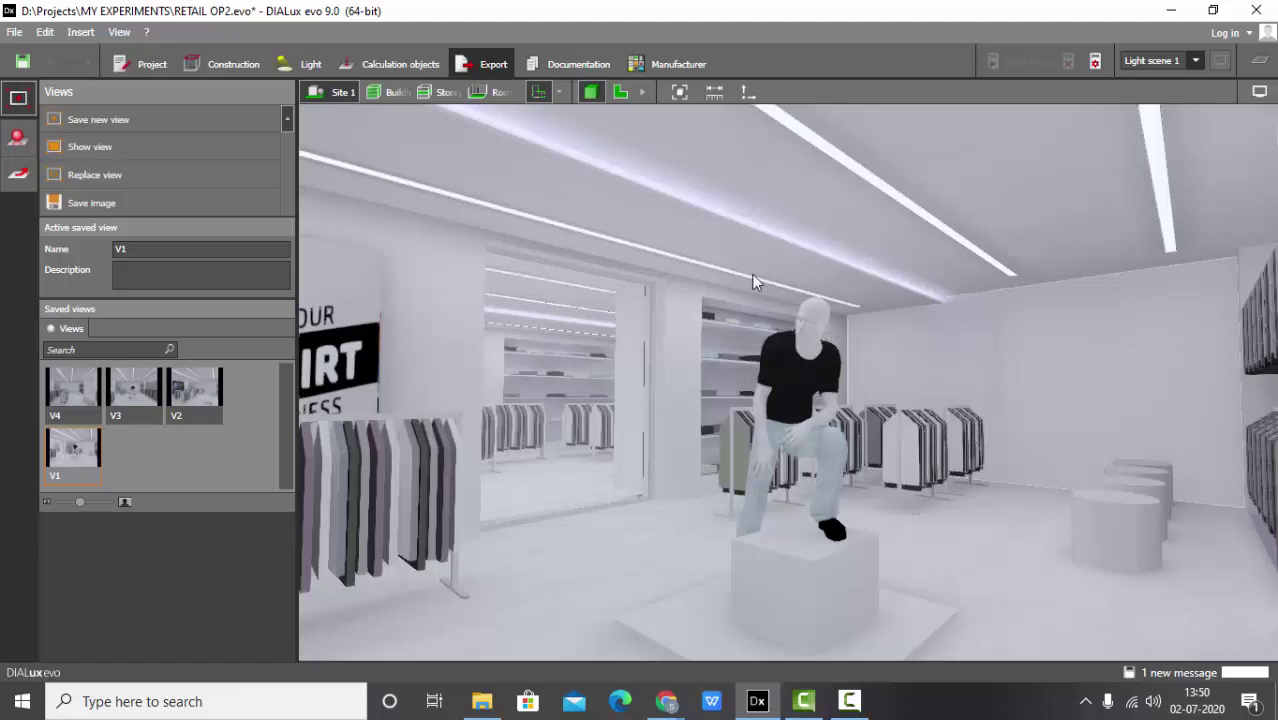
mouse_move(748, 273)
left_click_drag(823, 390, 846, 402)
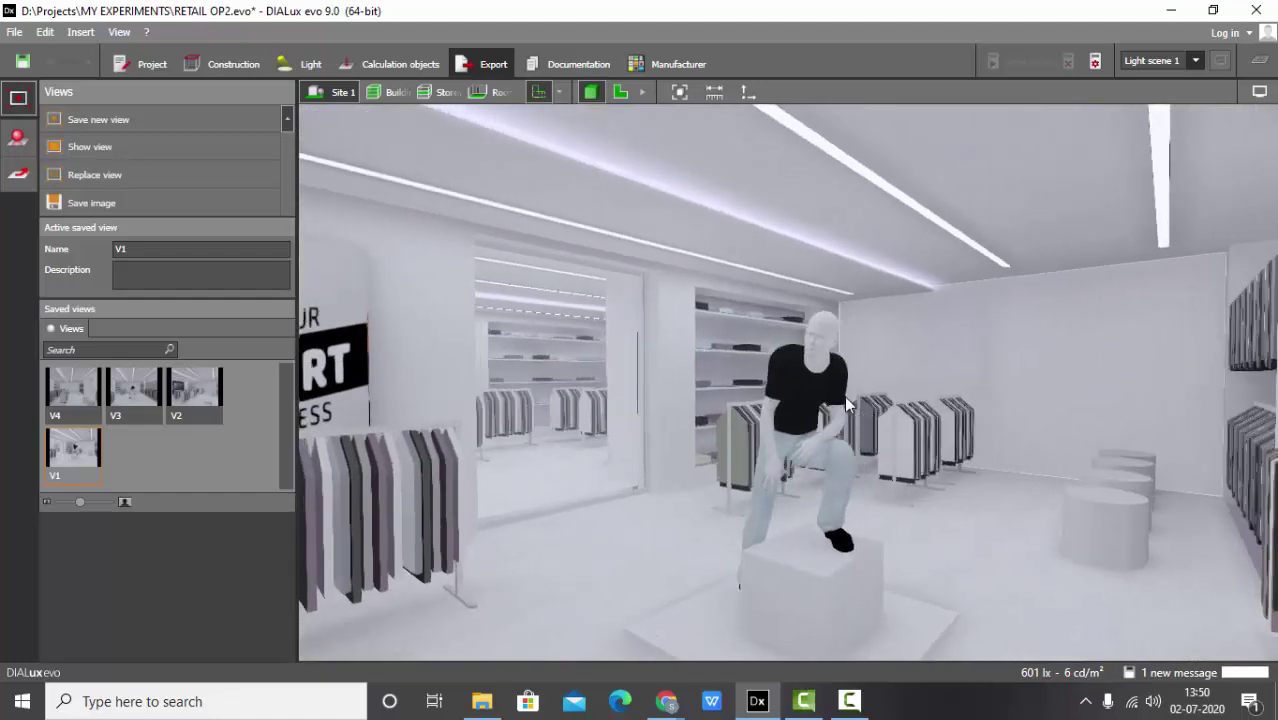
mouse_move(846, 400)
left_mouse_down()
mouse_move(857, 380)
mouse_move(862, 401)
mouse_move(857, 387)
left_mouse_up()
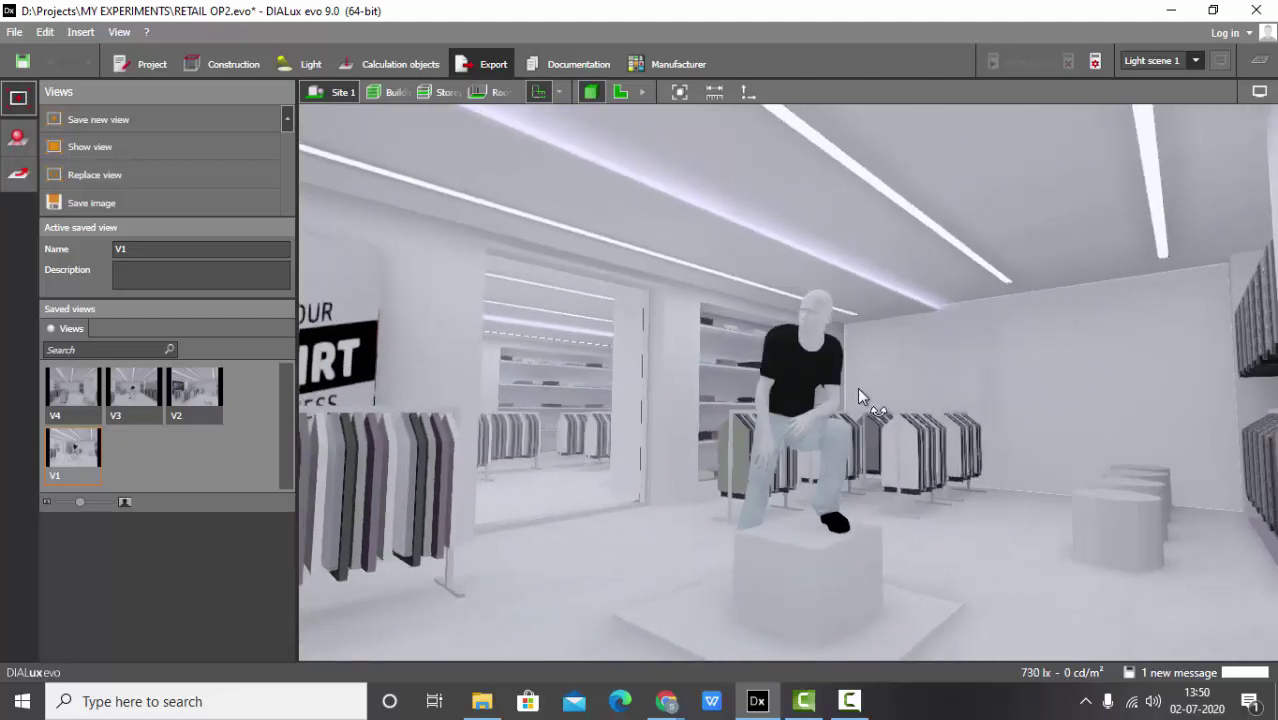
Save the current close perspective of the mannequin as a new view named V6.
left_click(127, 121)
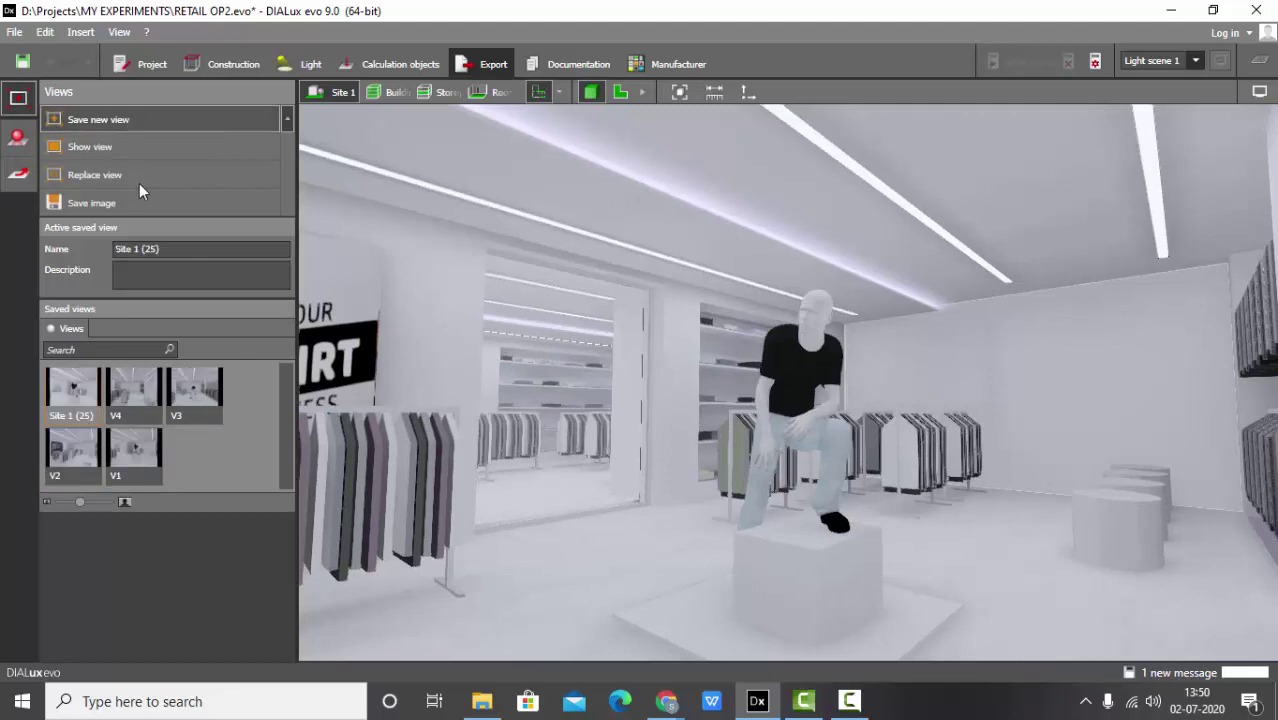
left_click(172, 252)
type("V6")
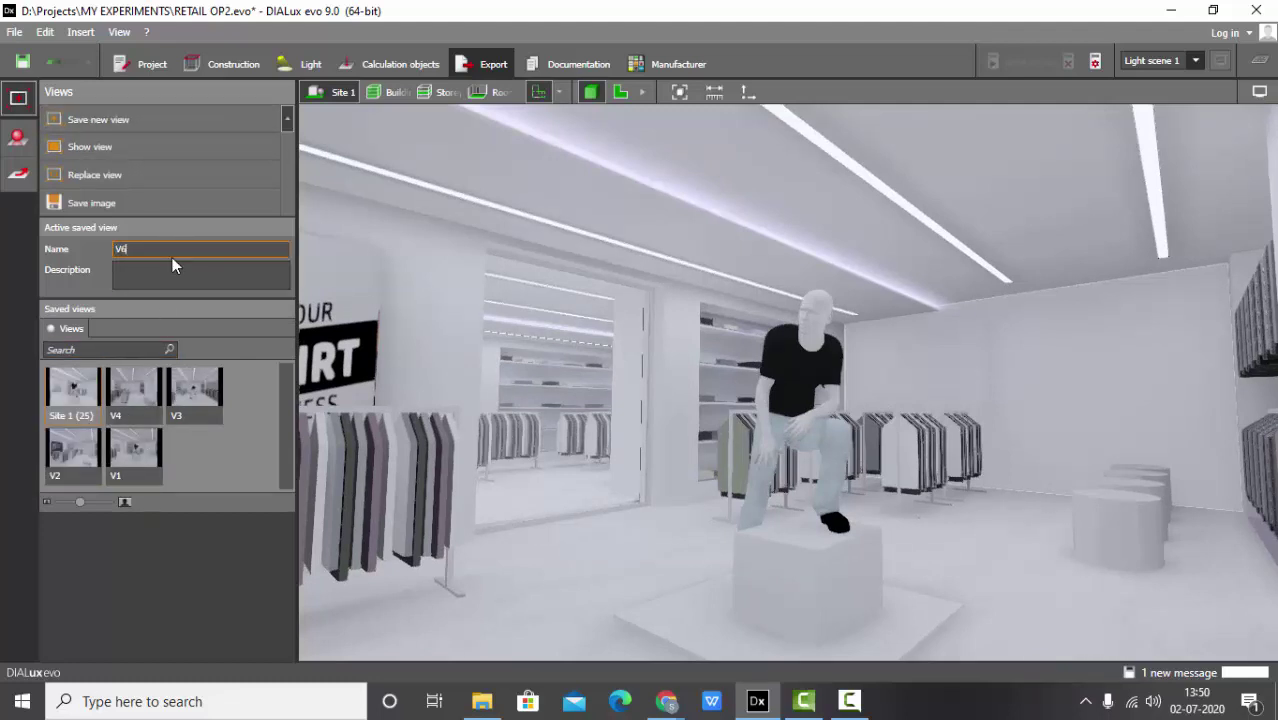
key("Return")
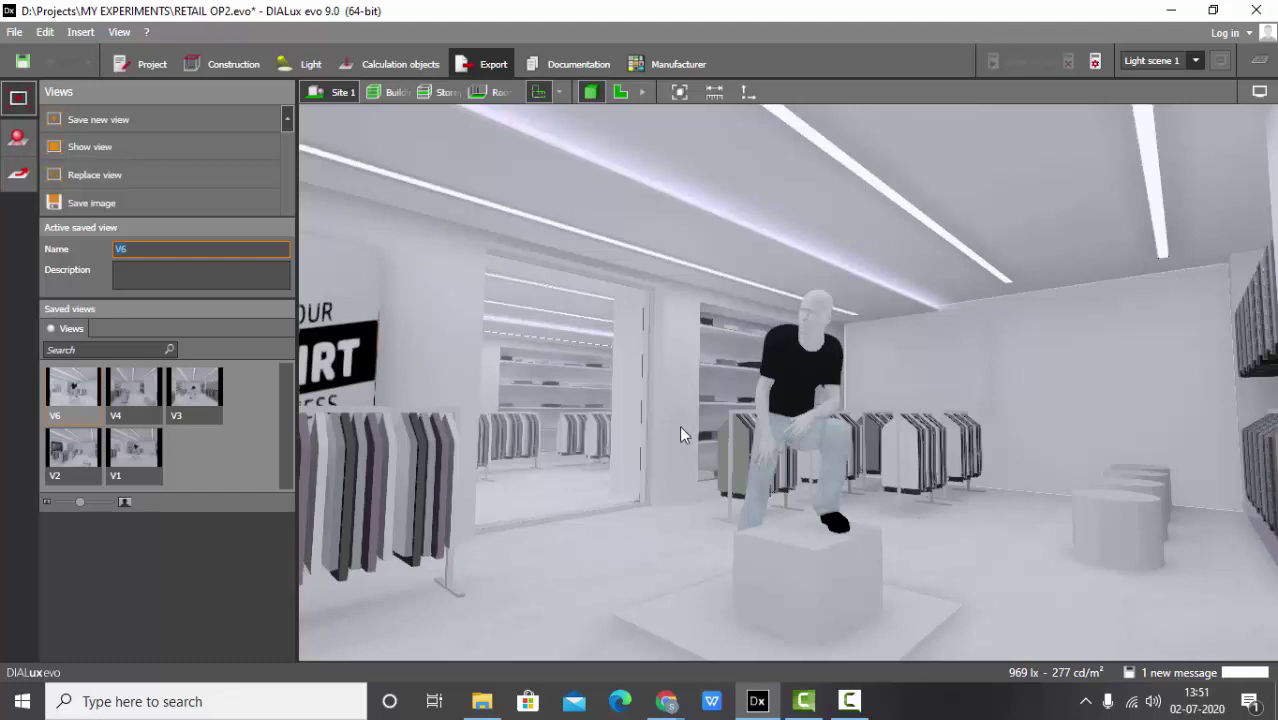
Show saved view V1 in the scene and bring up the raytracer settings for it.
left_click(18, 138)
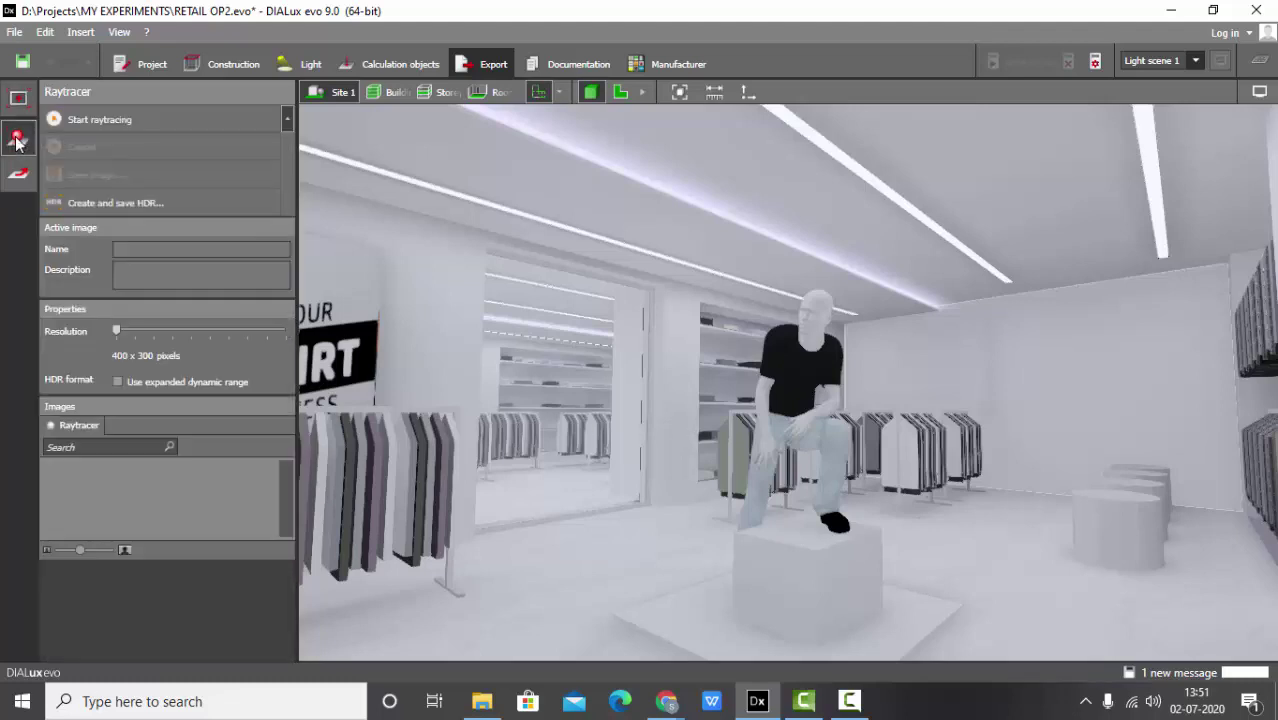
left_click(18, 98)
left_click(130, 448)
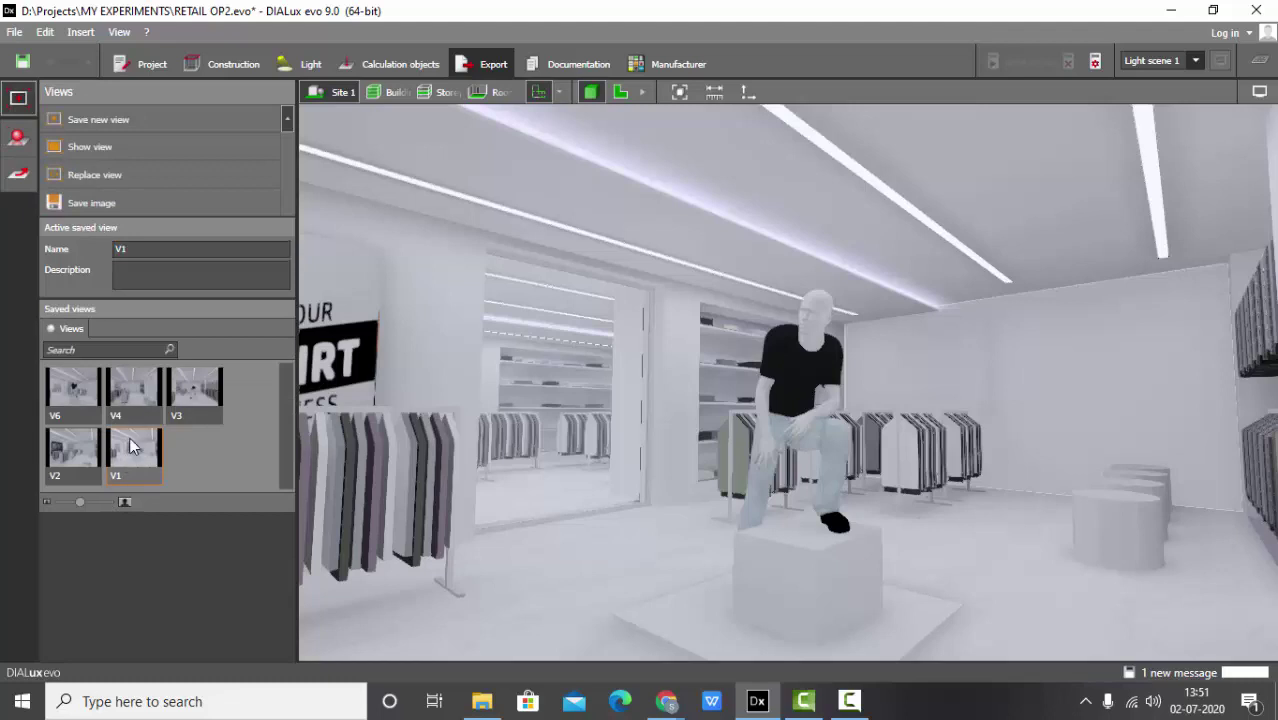
left_click(128, 155)
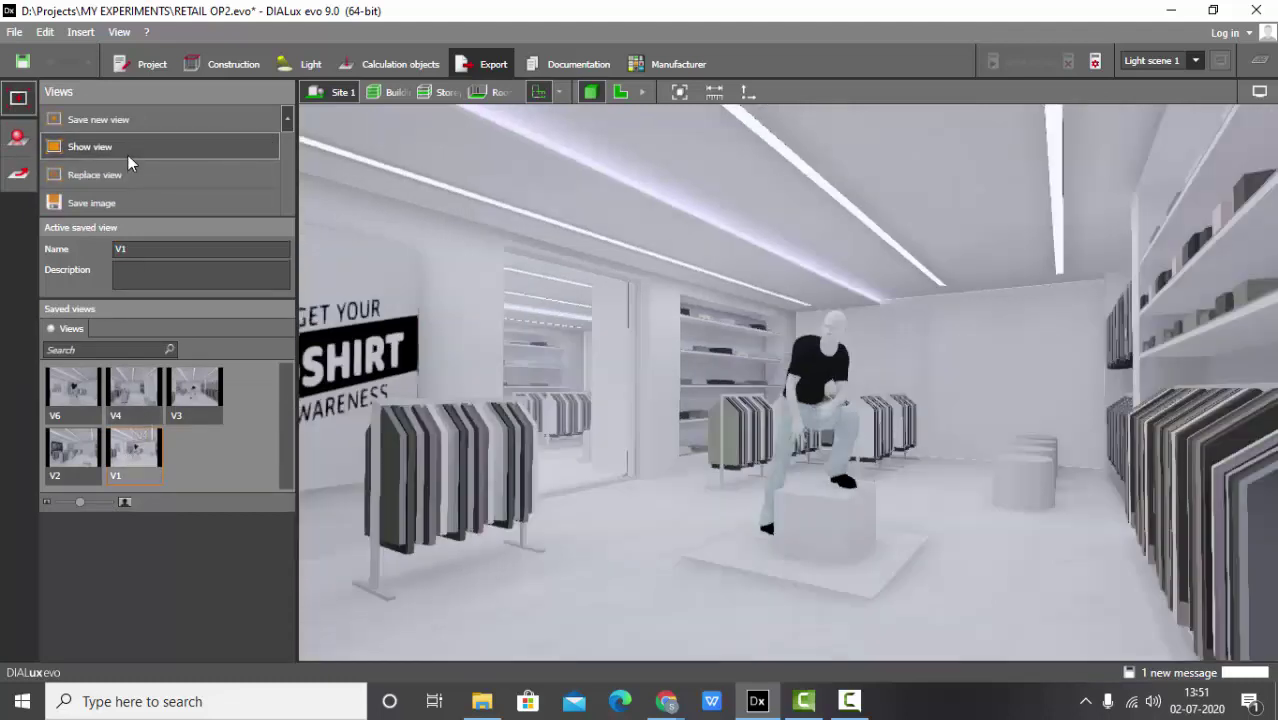
left_click(18, 140)
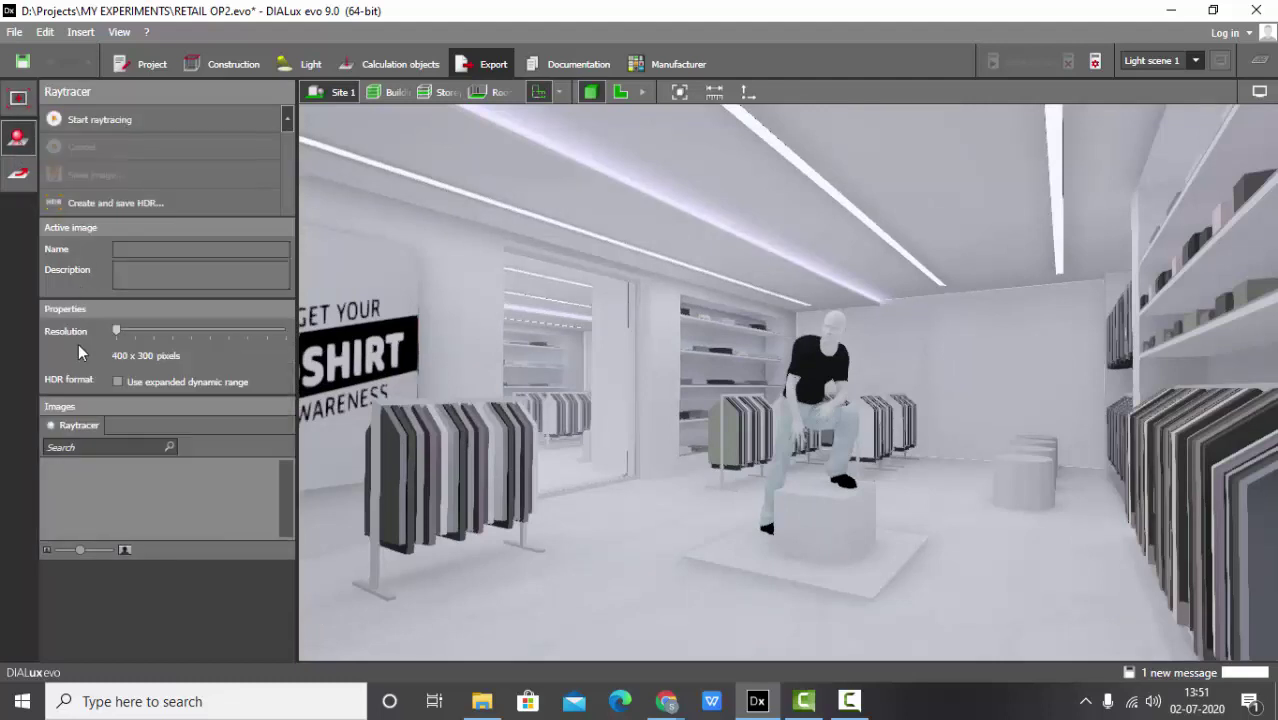
Try a raytraced image resolution of 3200 x 2400 pixels.
left_click_drag(117, 331, 227, 362)
left_click_drag(231, 328, 285, 341)
double_click(309, 347)
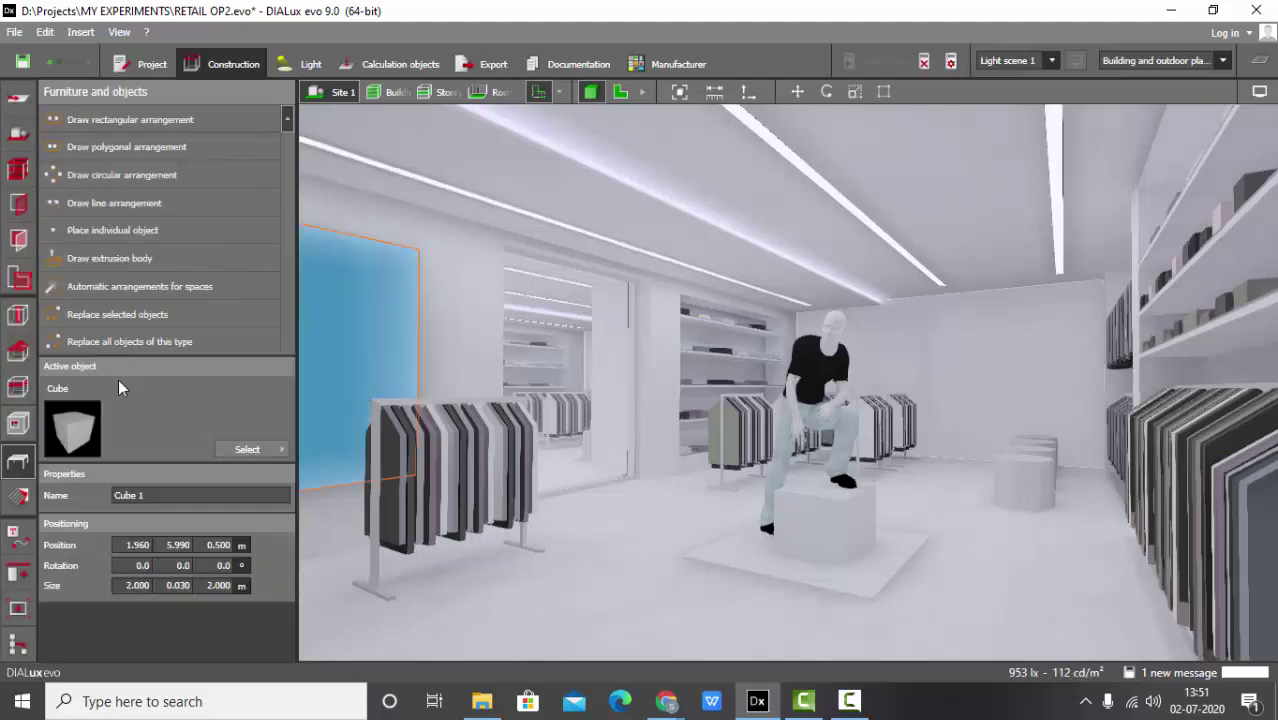
left_click(488, 64)
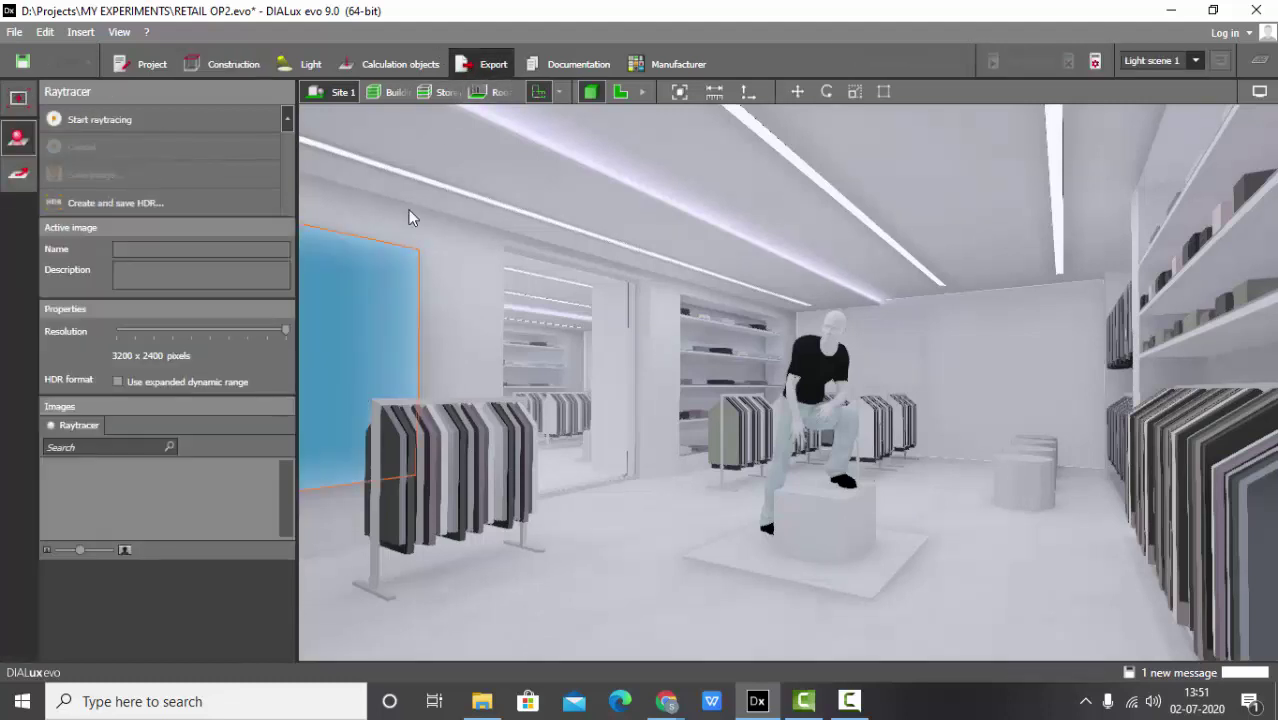
left_click(450, 539)
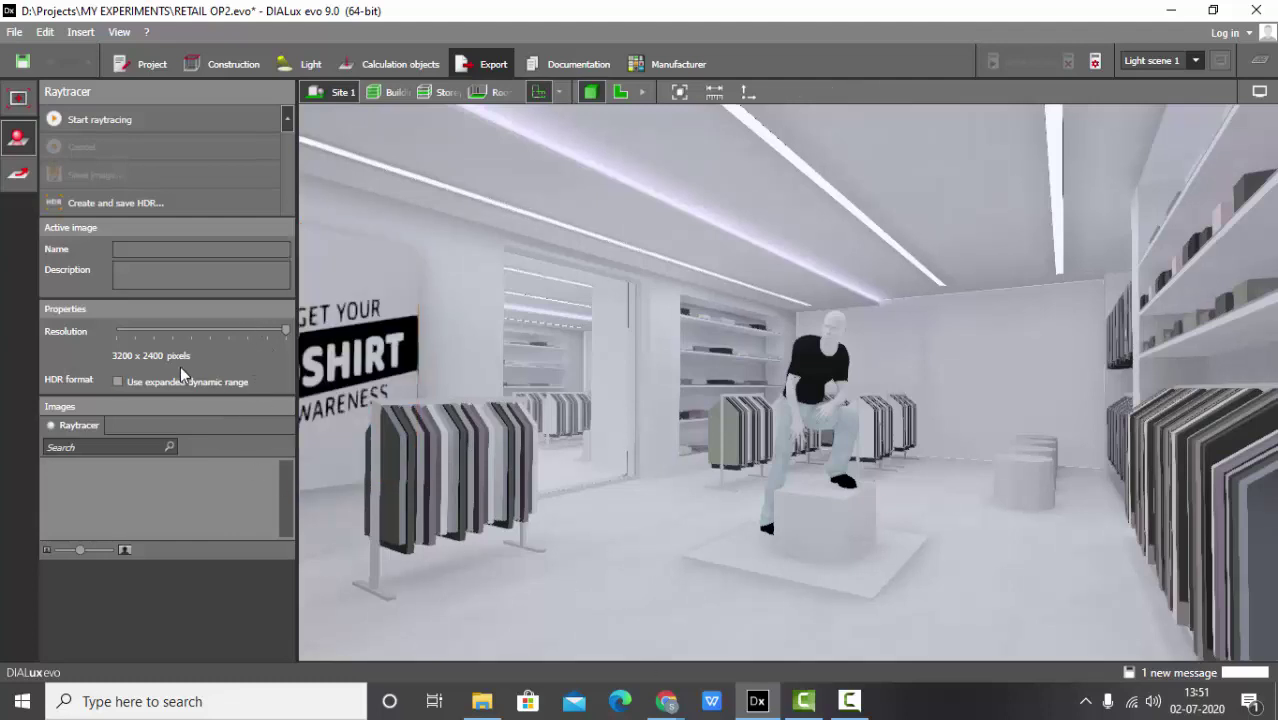
Set the raytraced image resolution to 1600 x 1200 pixels and raytrace view V1.
mouse_move(276, 333)
left_click_drag(282, 330, 237, 350)
left_click(117, 119)
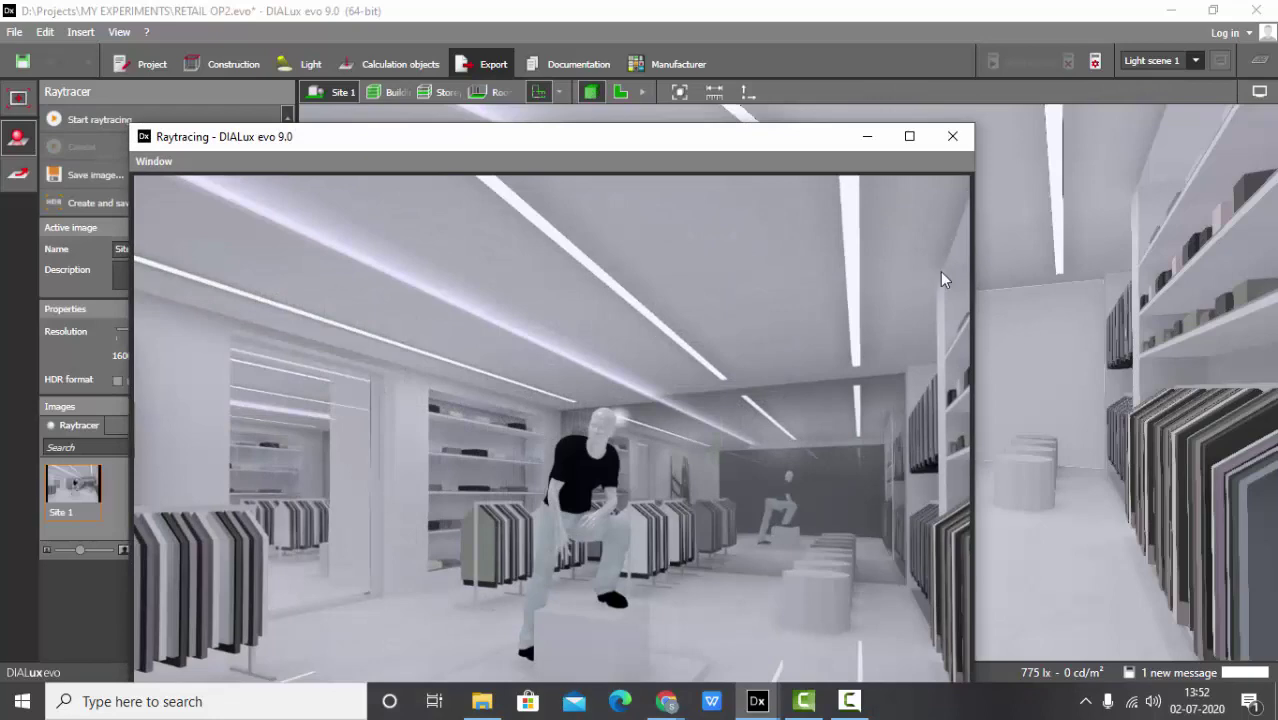
Examine the raytraced image of view V1 at full window size, including the mirror and floor reflections, and close it.
left_click_drag(792, 148, 643, 19)
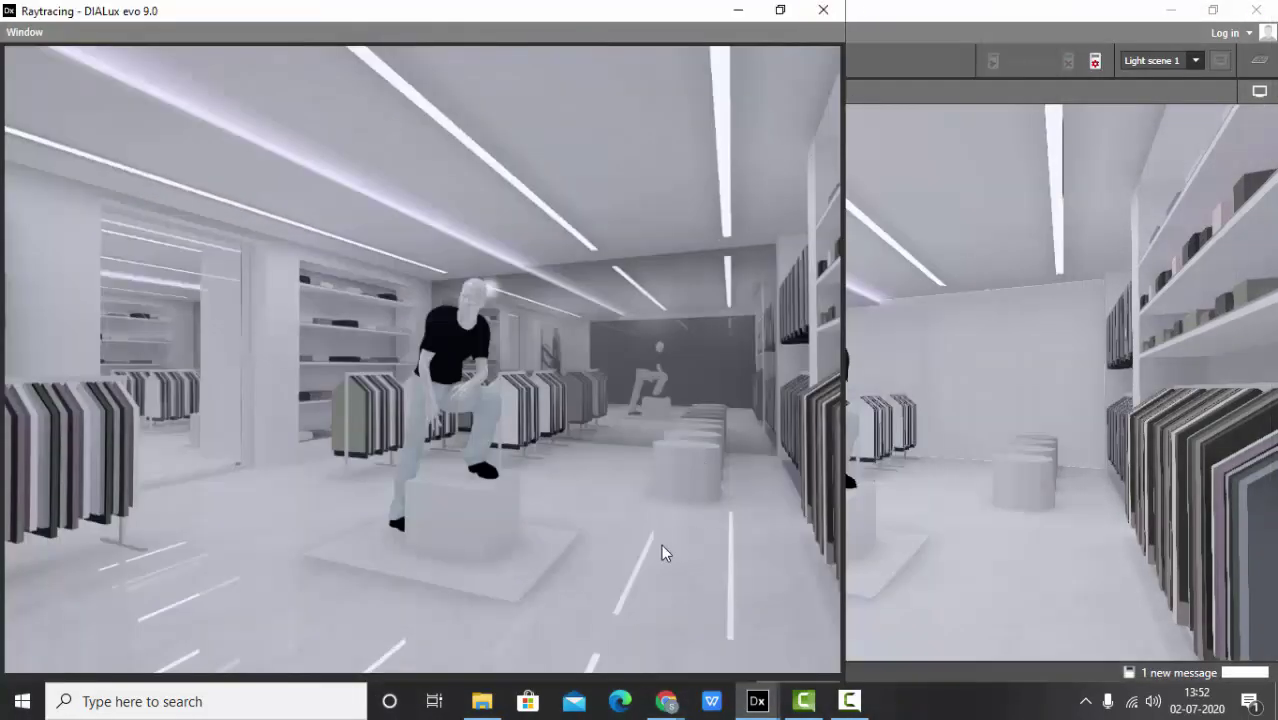
left_click(781, 10)
left_click(909, 136)
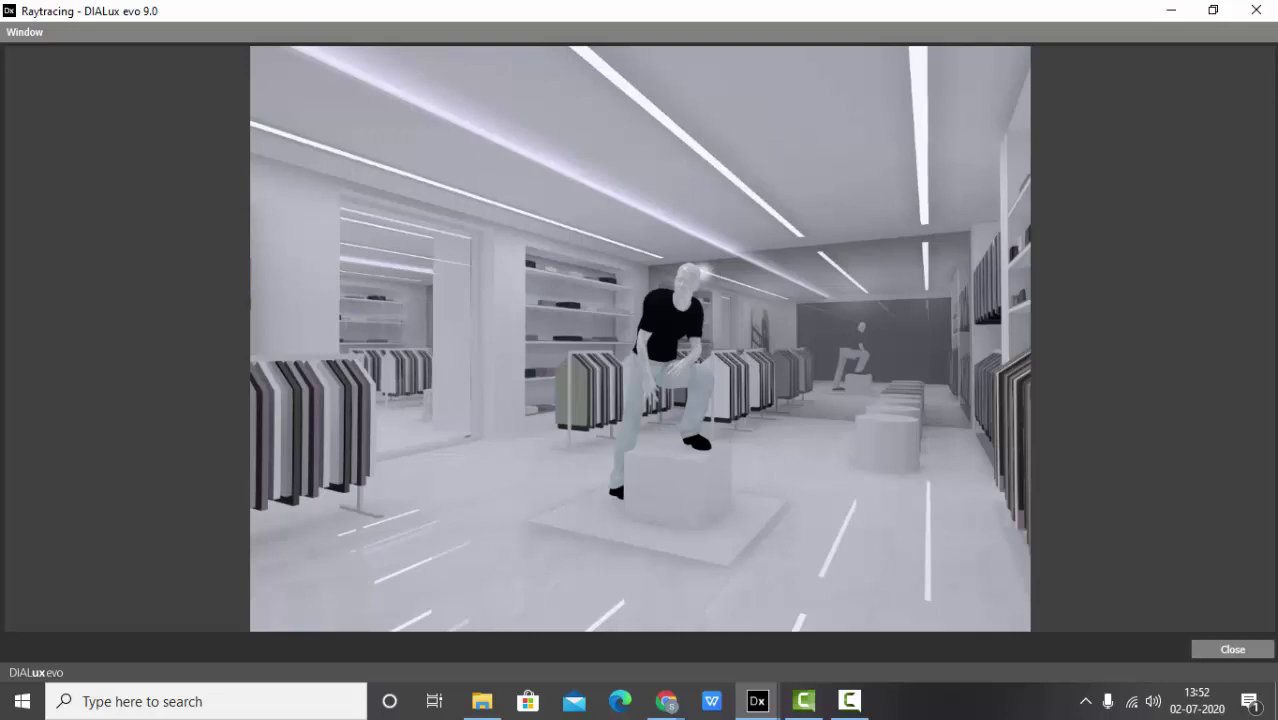
left_click(1236, 650)
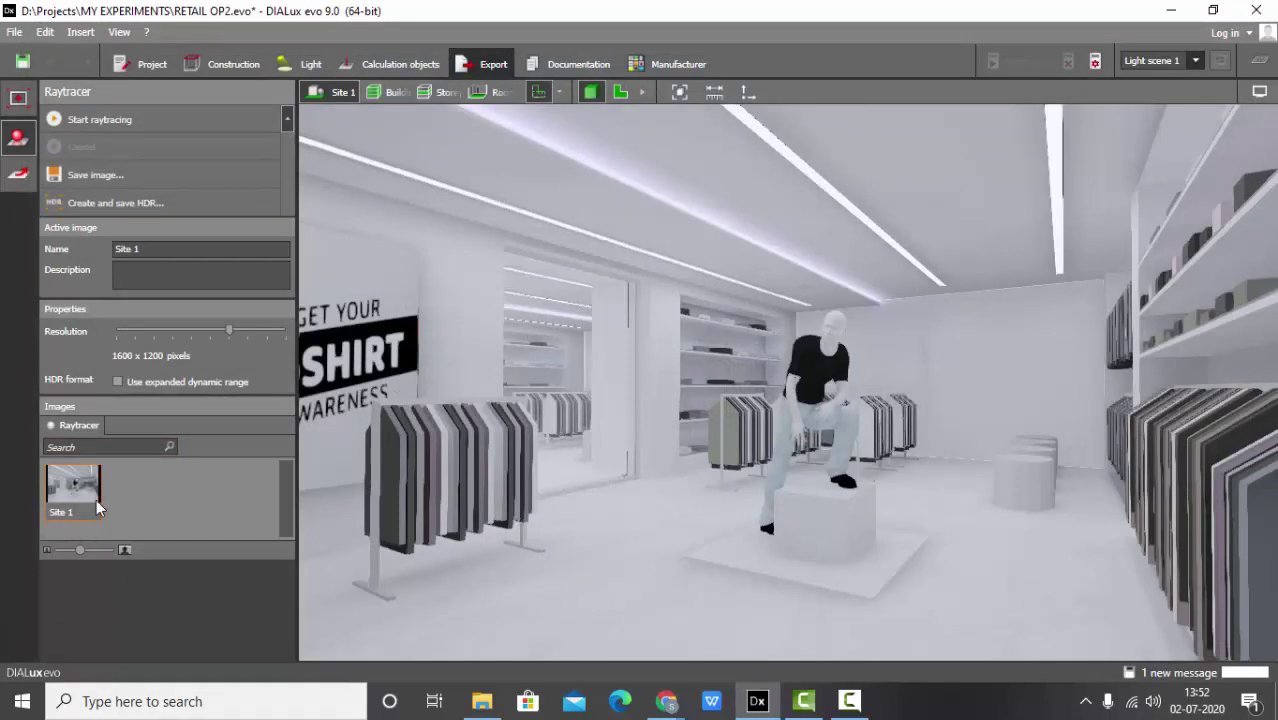
Rename the raytraced image of view V1 as V1 RENDER.
left_click(167, 249)
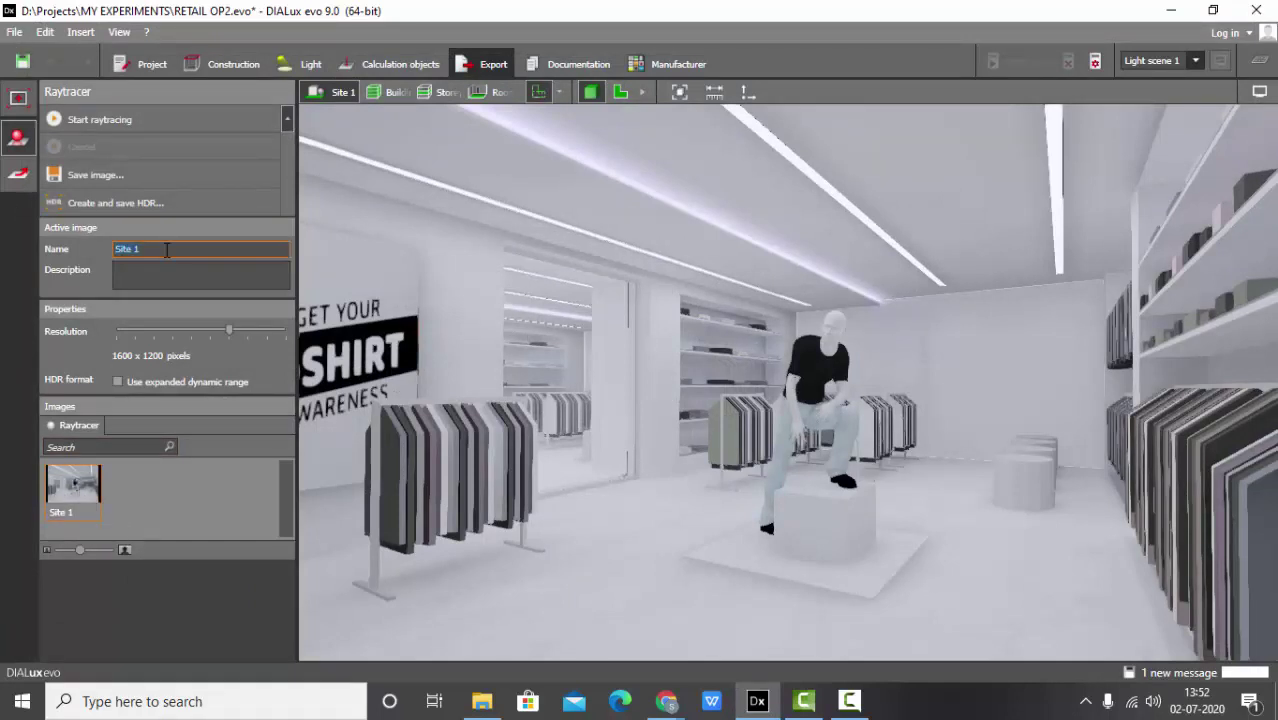
type("V1 RENDER")
key("Return")
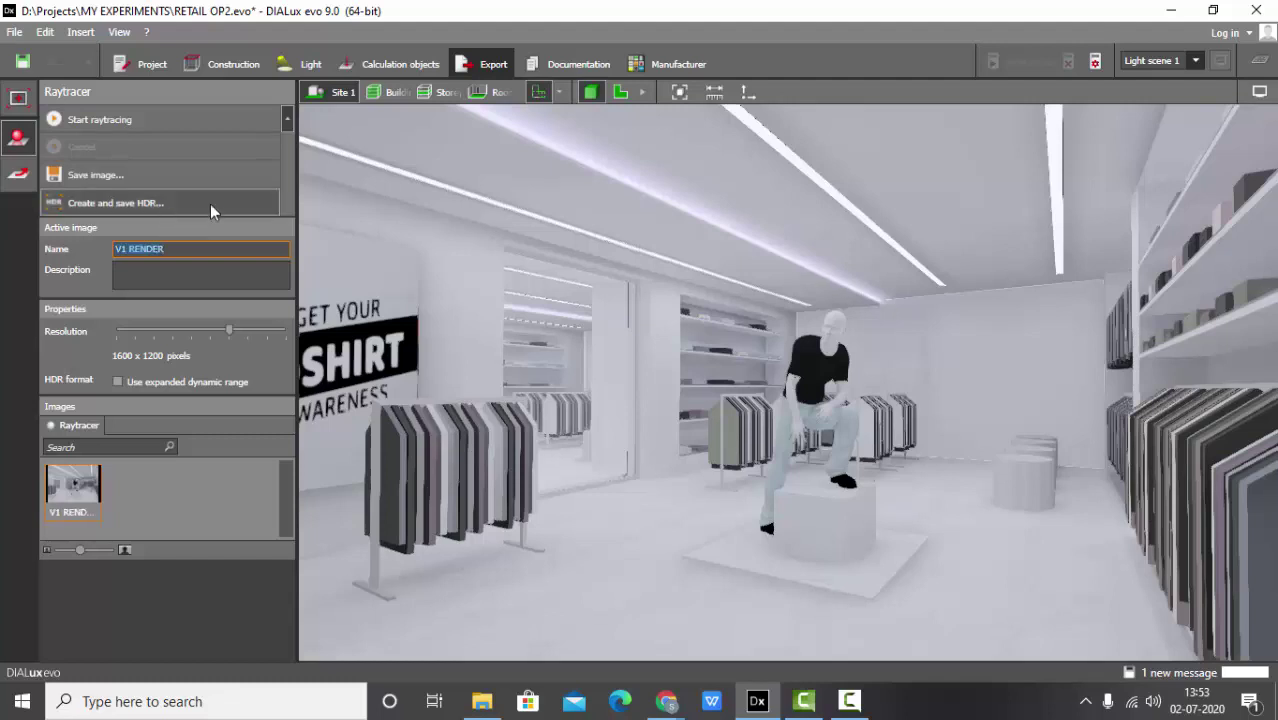
Show saved view V2 in the scene and raytrace it with the same resolution.
left_click(17, 96)
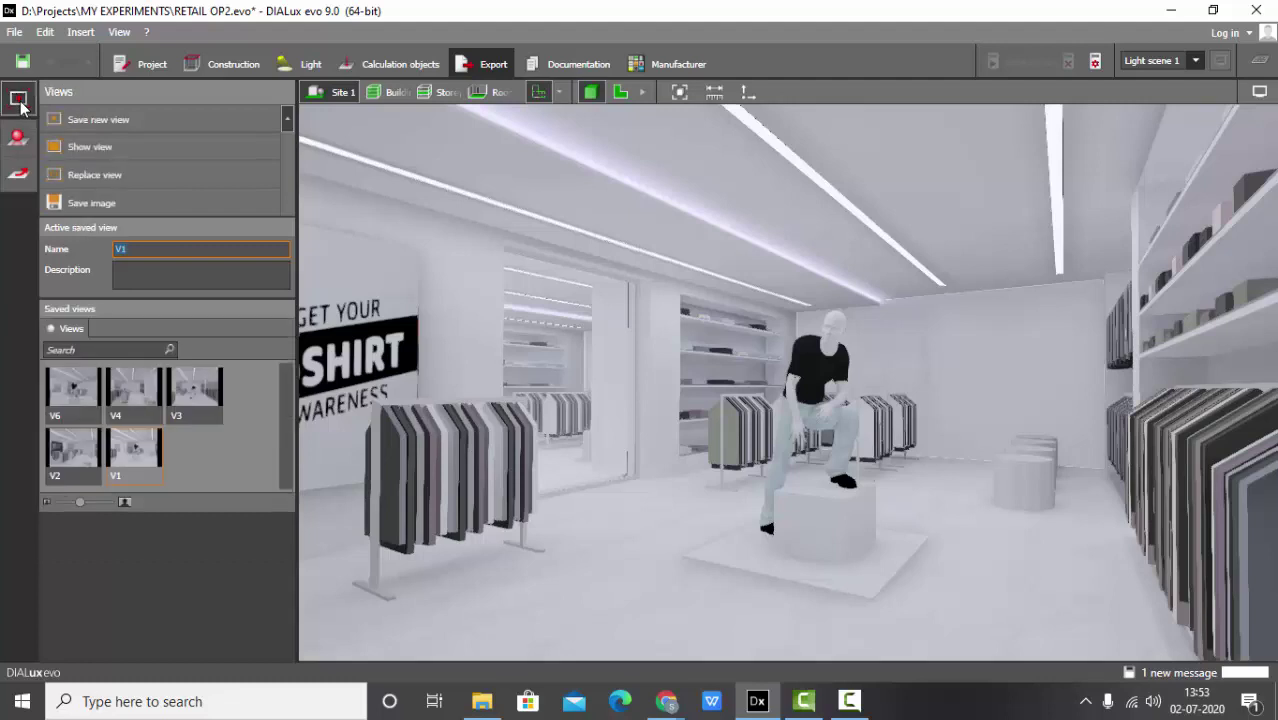
left_click(70, 474)
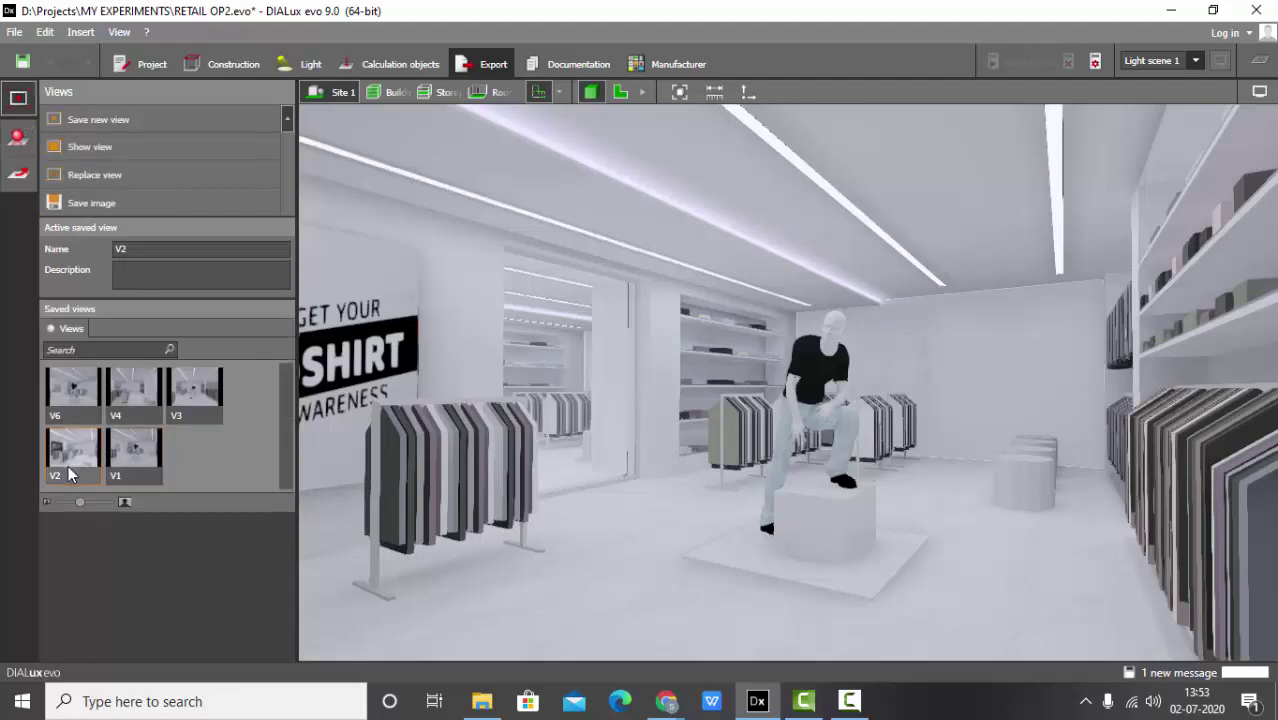
left_click(127, 152)
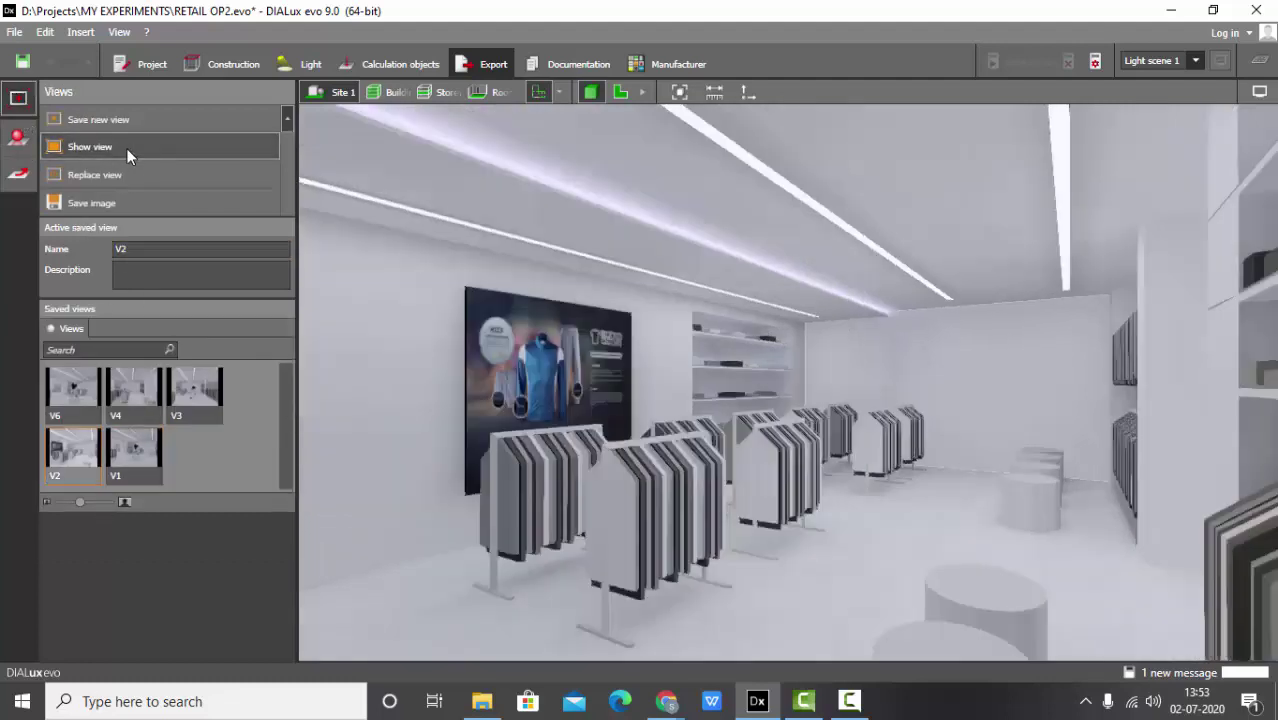
left_click(17, 137)
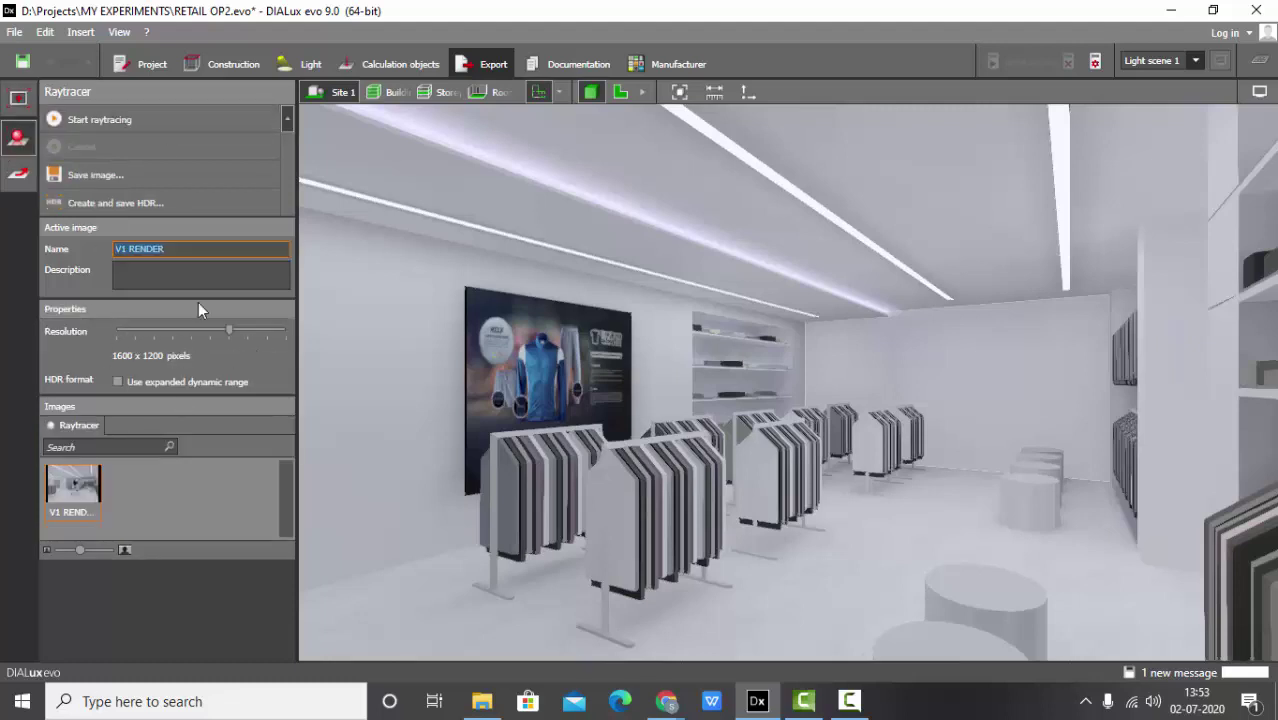
left_click(142, 115)
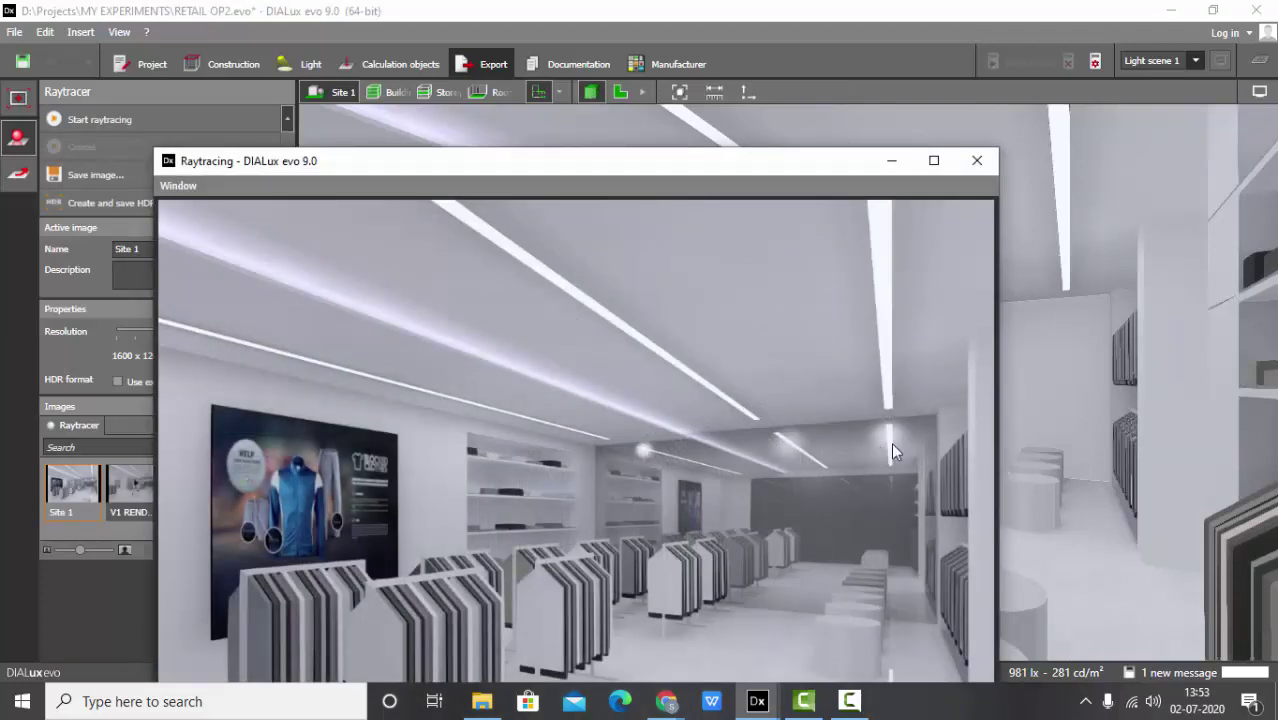
Compare the raytraced image of view V2 with the ordinary scene view, examine it at full window size, and close it.
left_click(934, 161)
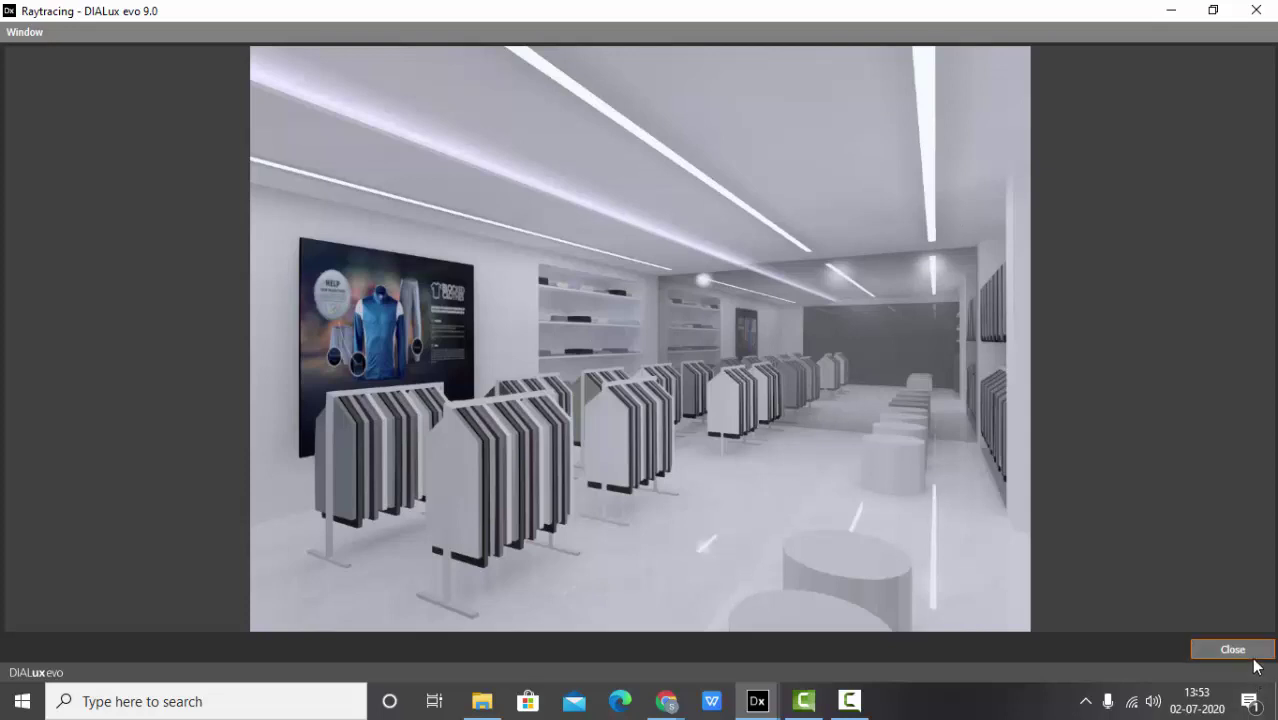
left_click(1213, 11)
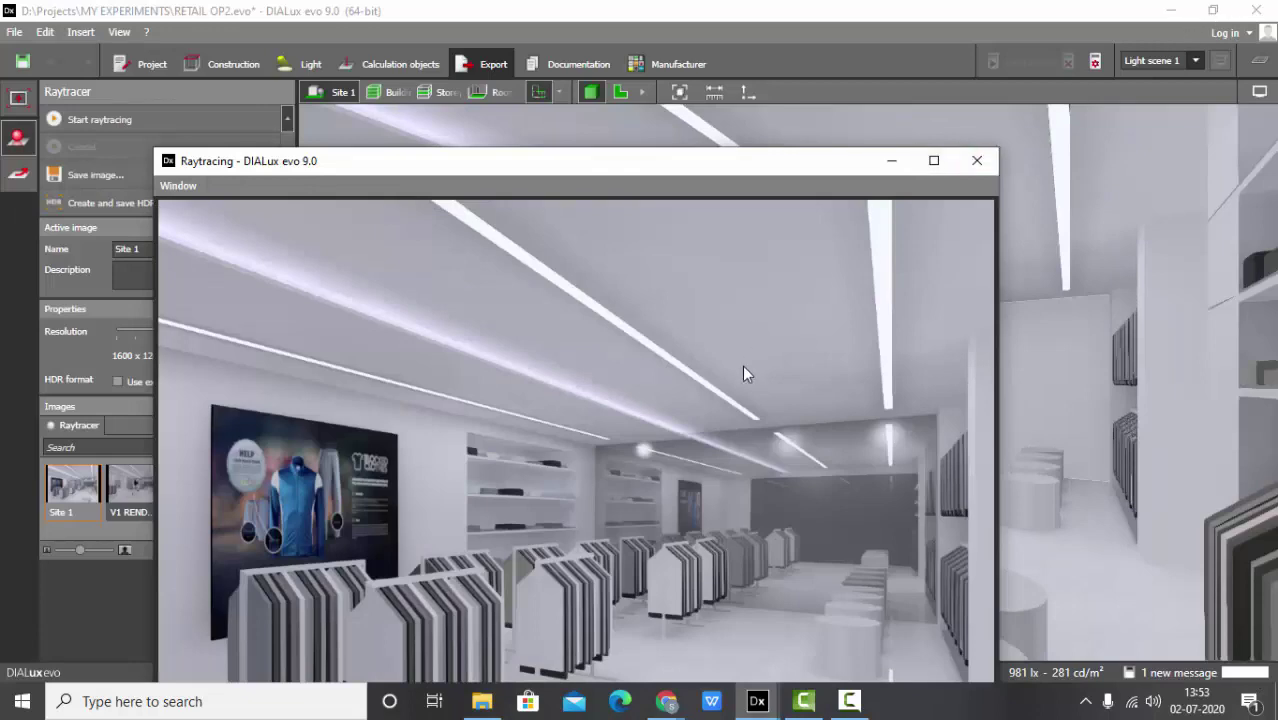
left_click_drag(751, 172, 295, 24)
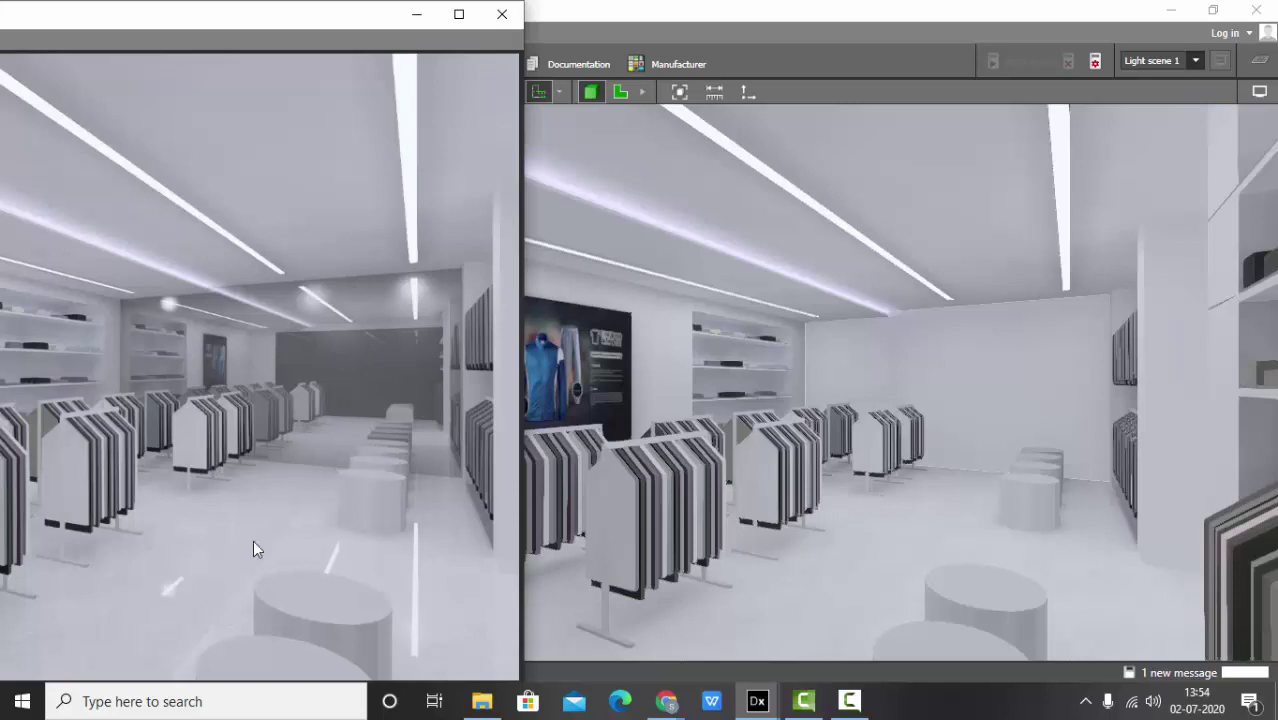
left_click(459, 15)
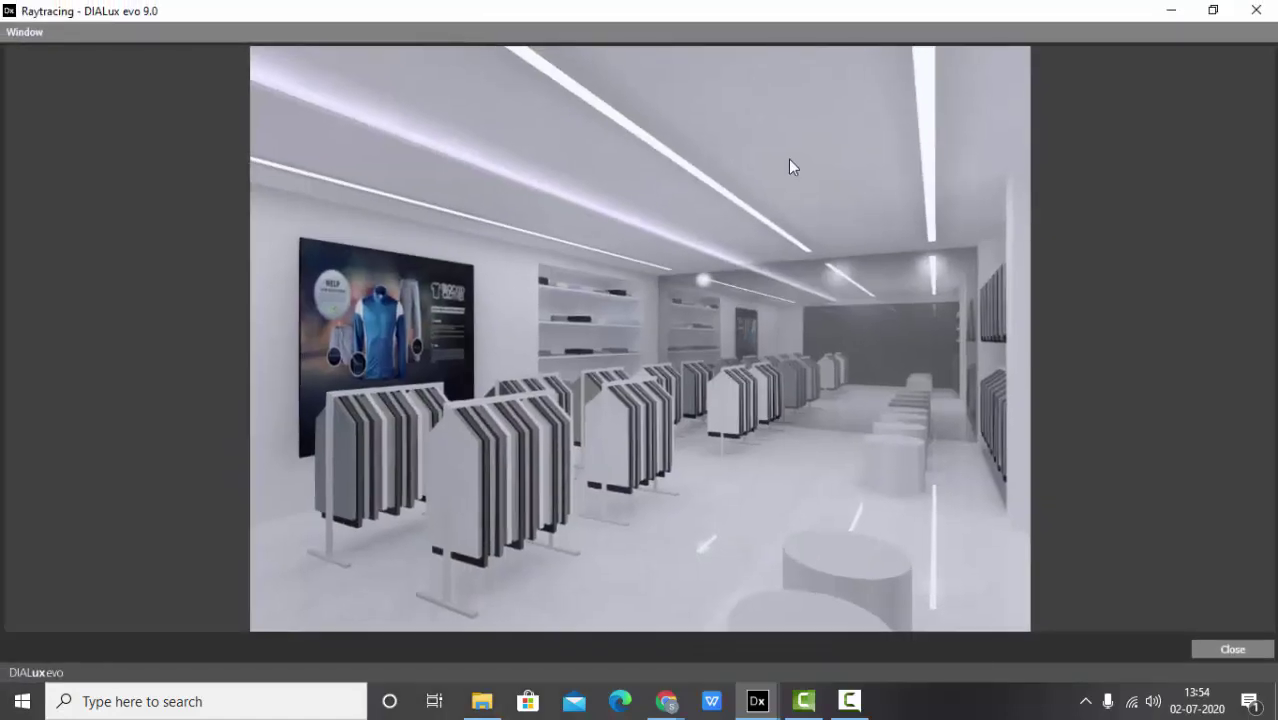
left_click(1265, 648)
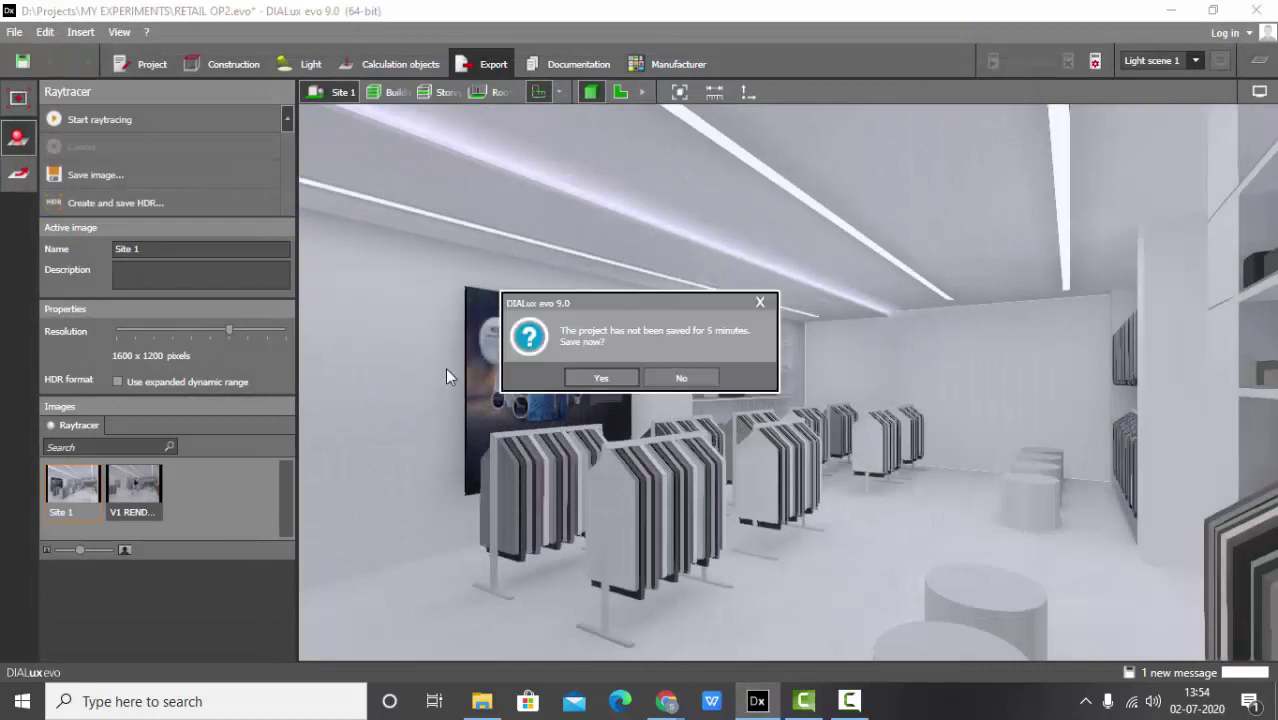
Decline saving the project and rename the raytraced image of view V2 as V2 RENDER.
left_click(680, 378)
left_click(185, 247)
type("VW")
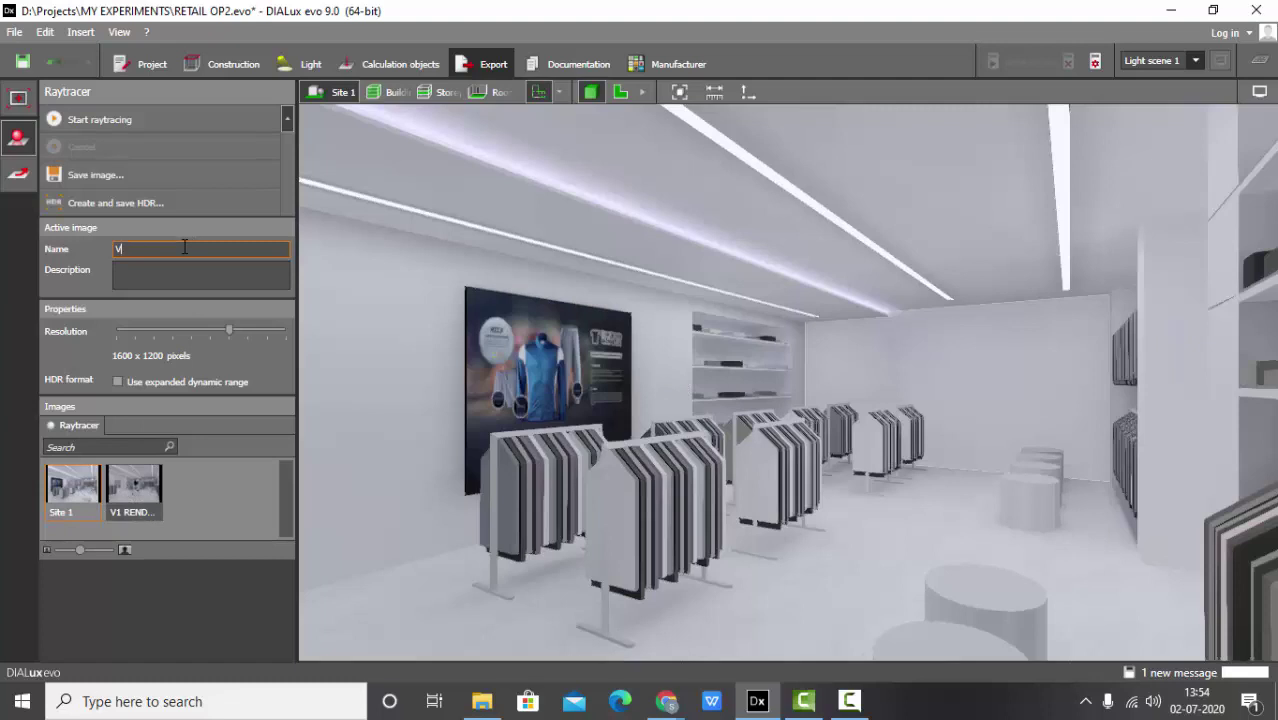
key("BackSpace")
type("2 4")
key("BackSpace")
type("RENDER")
key("Return")
left_click(17, 103)
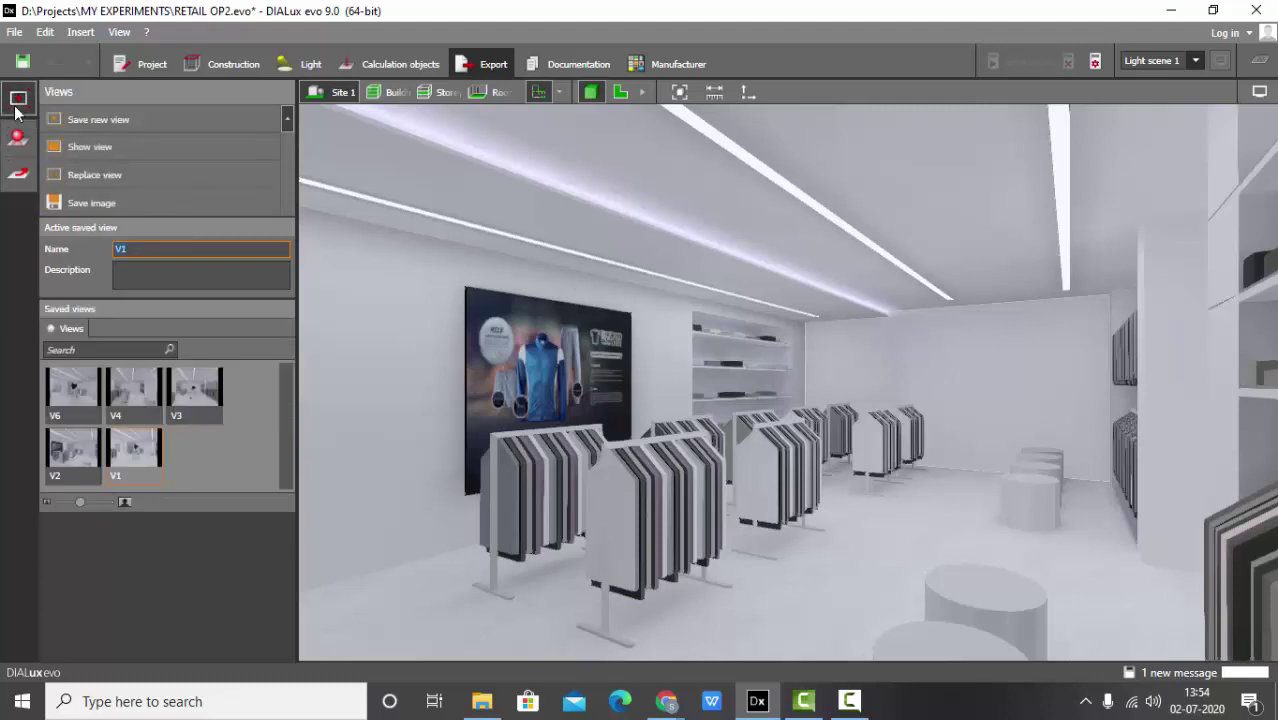
left_click(84, 401)
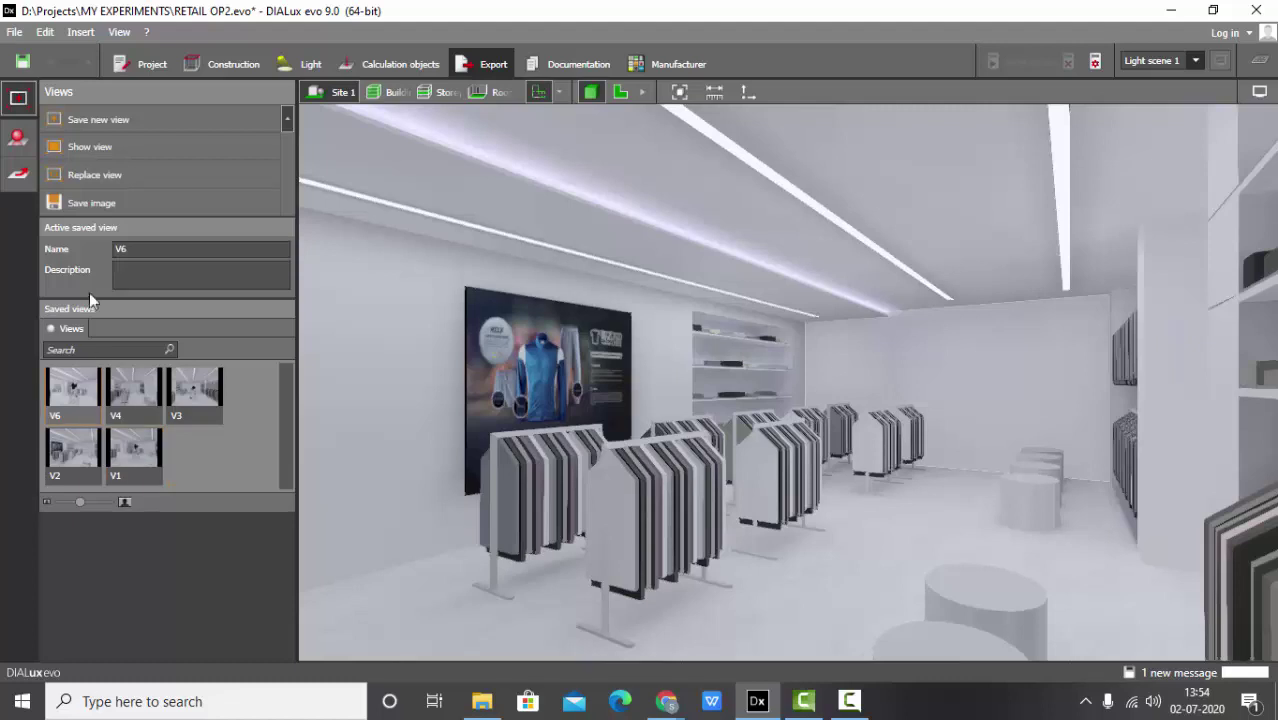
left_click(24, 141)
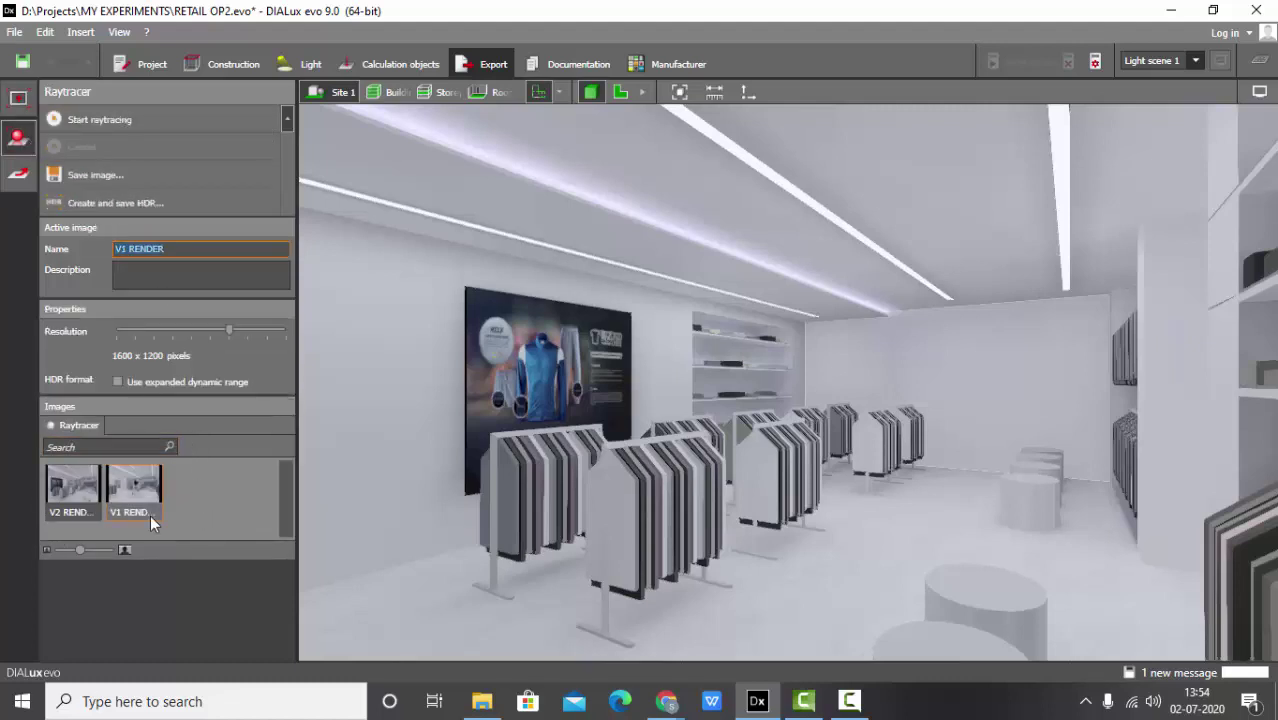
Save the V2 RENDER image to the Desktop as a JPEG file named V2 RENDER.
left_click(79, 498)
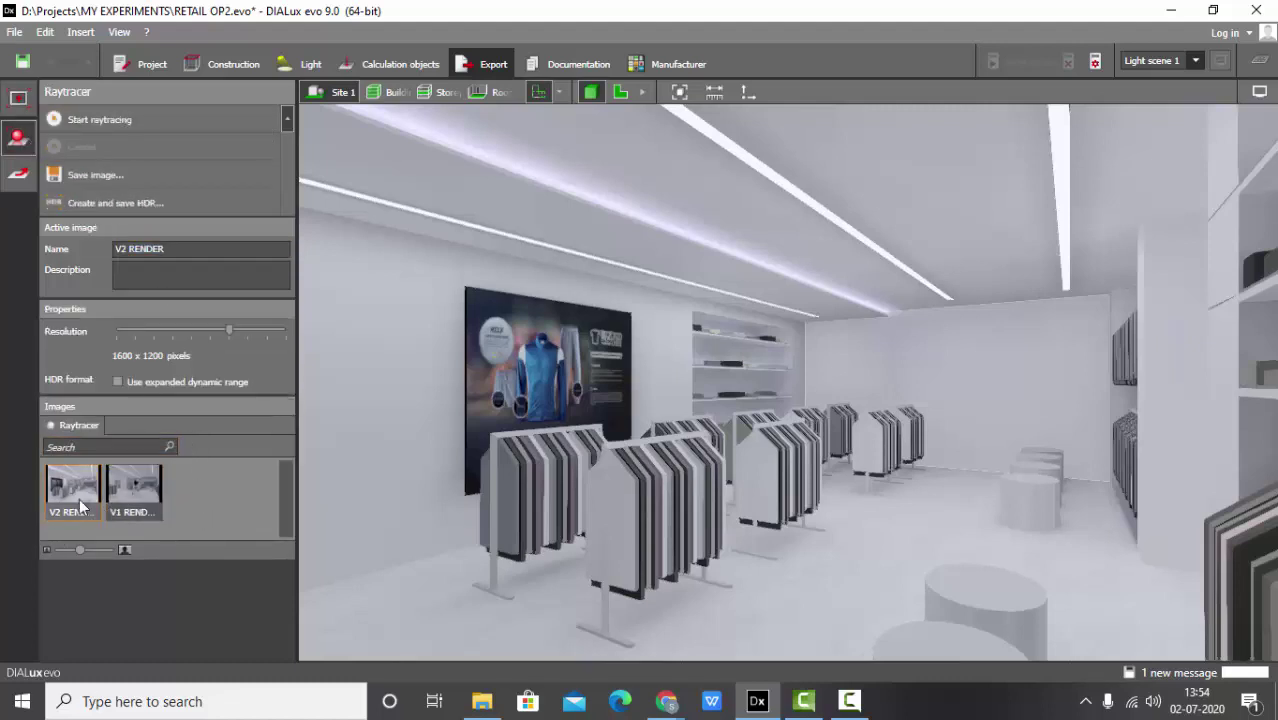
left_click(110, 184)
scroll(520, 373, "up", 1)
left_click(525, 330)
left_click(698, 543)
left_click(698, 543)
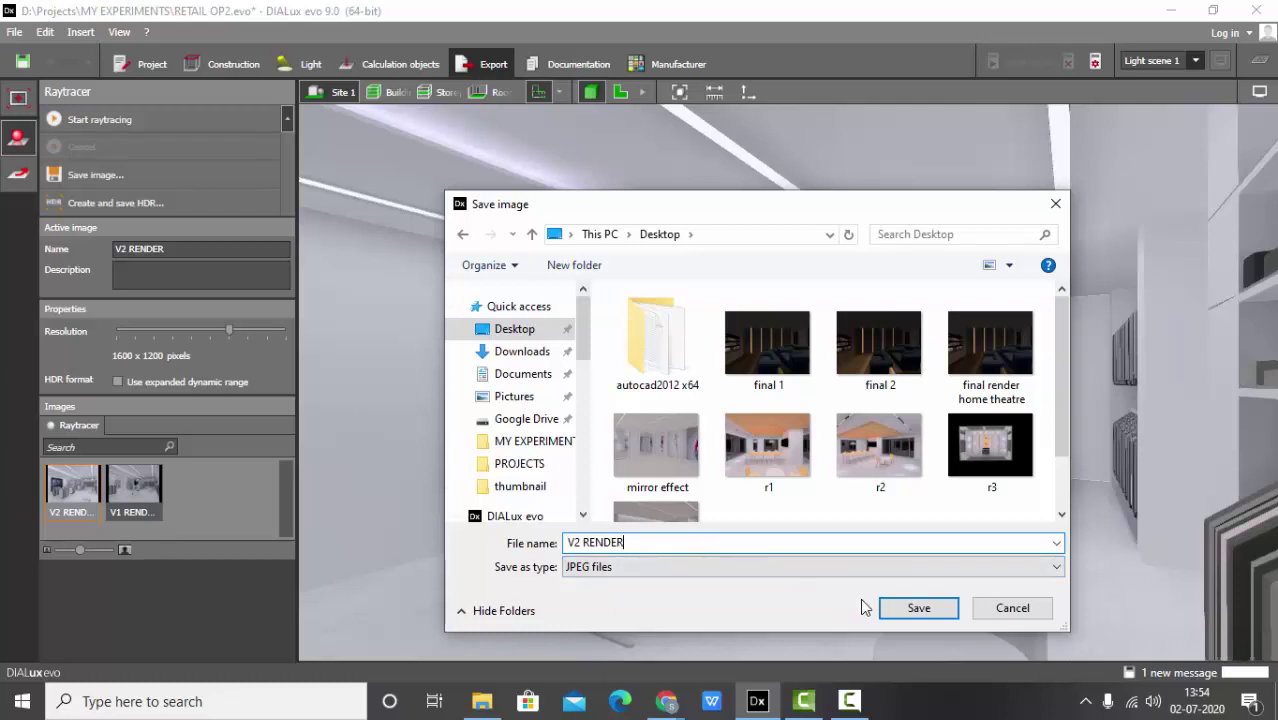
left_click(918, 608)
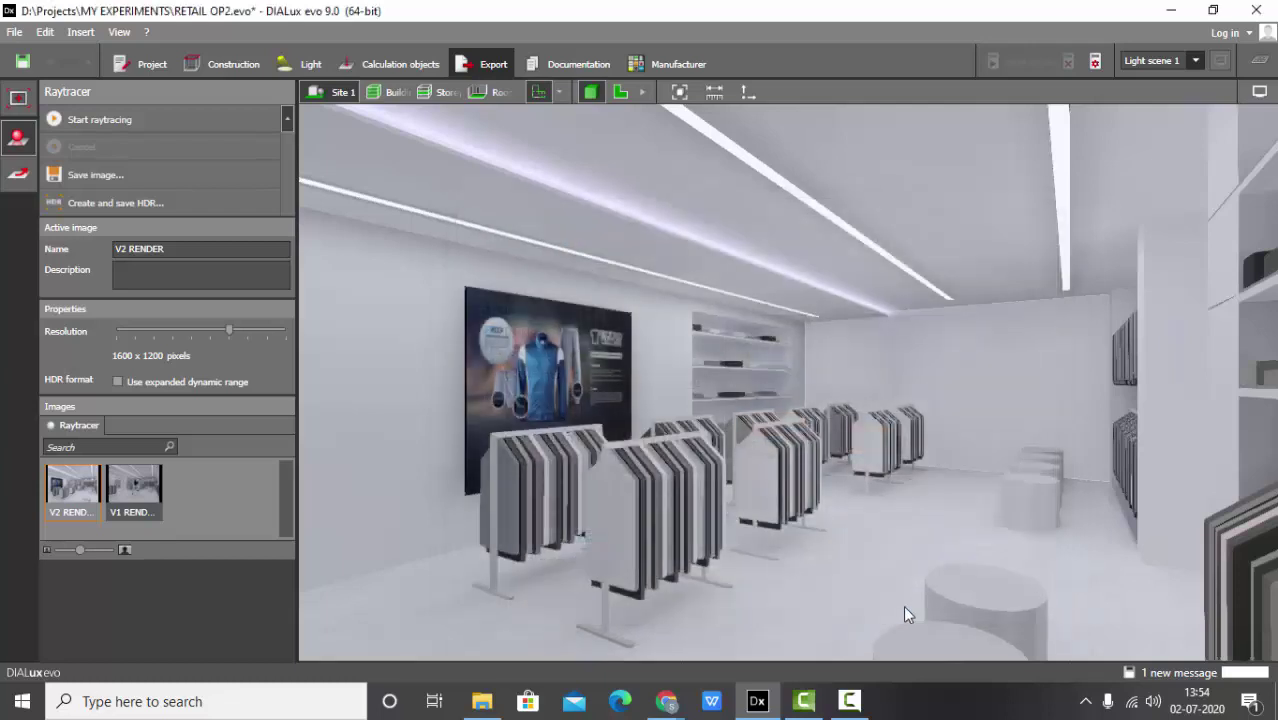
Save the V1 RENDER image to the Desktop as a JPEG file named V1 RENDER.
left_click(153, 500)
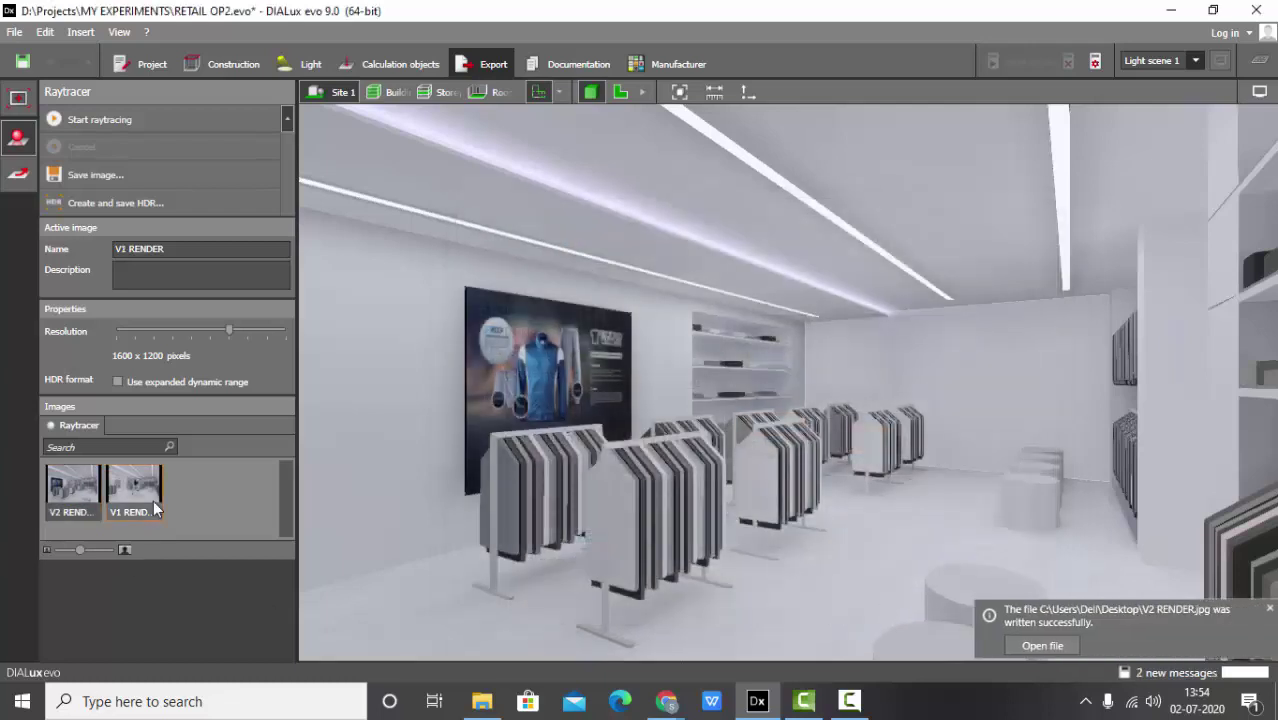
left_click(117, 177)
left_click(918, 607)
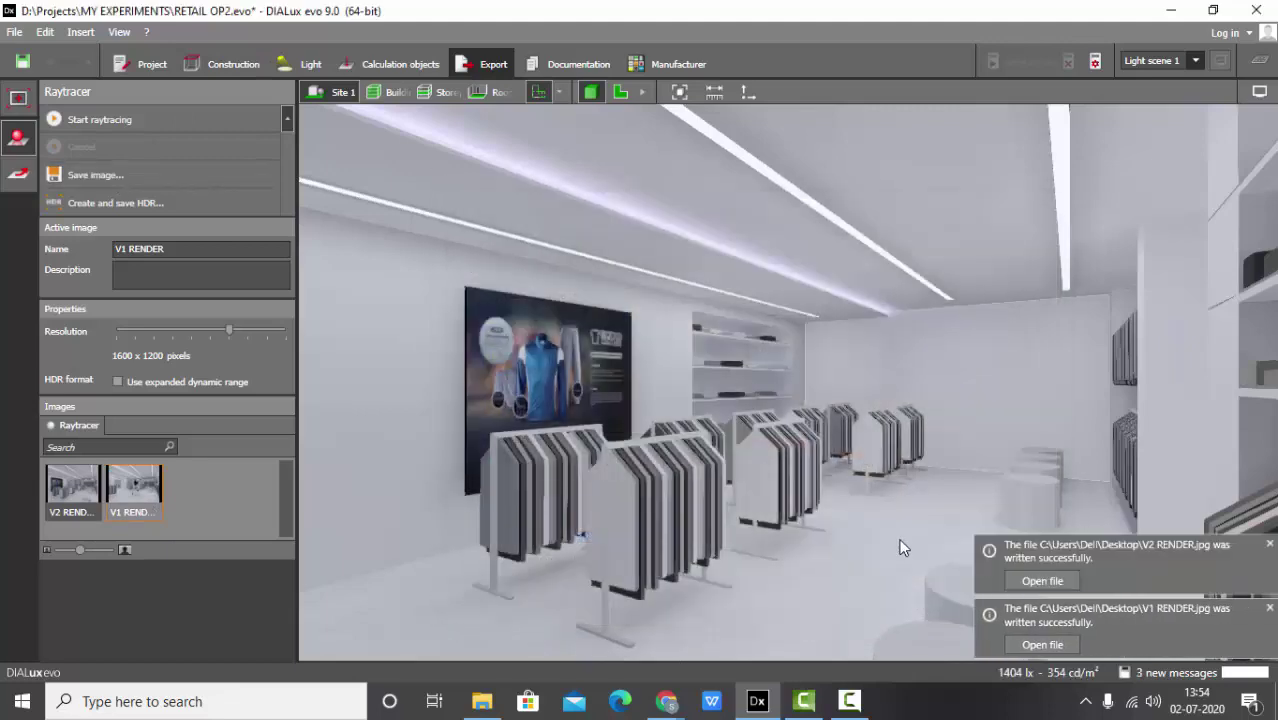
View the exported V2 RENDER and V1 RENDER JPEG images in Photos and compare them by switching between the two.
left_click(1160, 9)
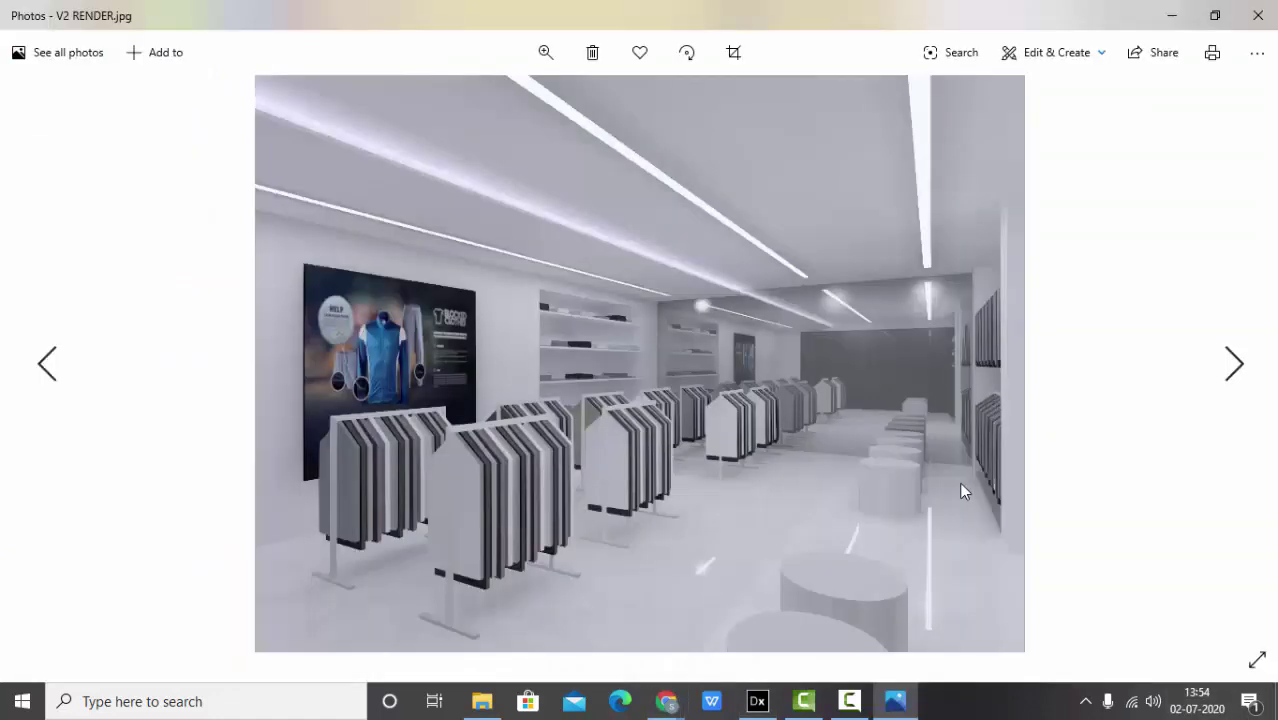
left_click(1236, 368)
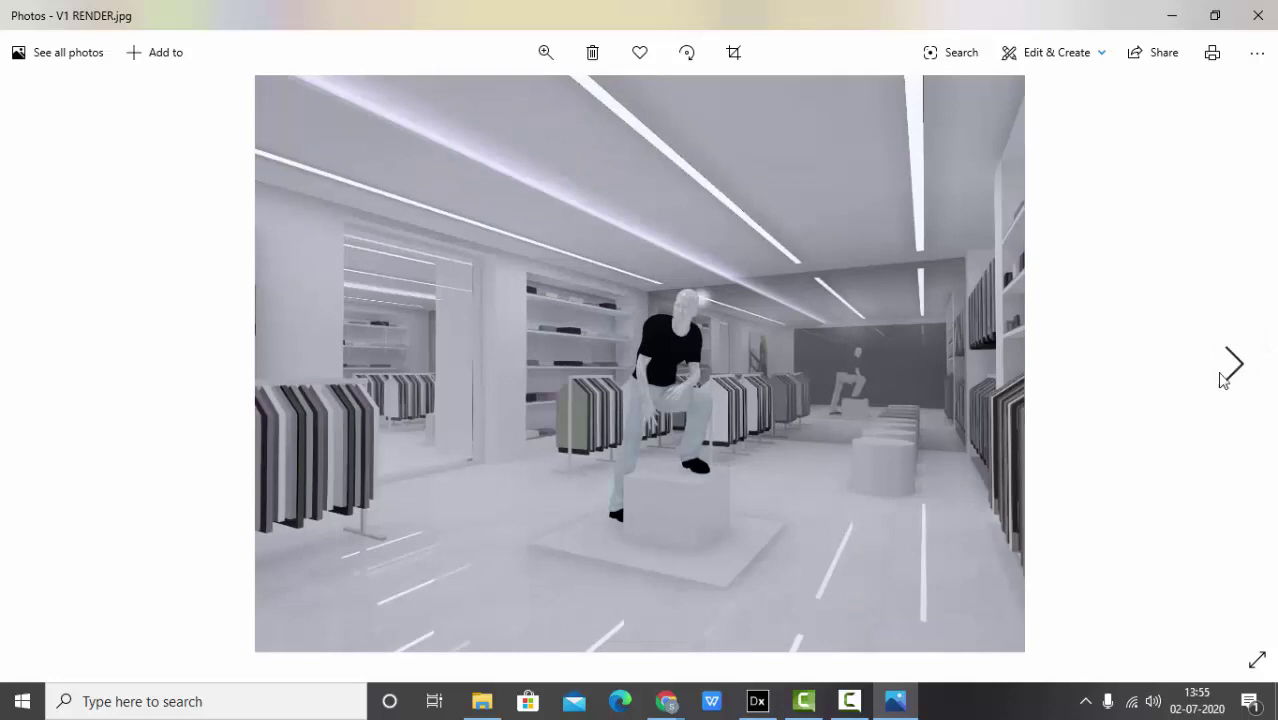
mouse_move(82, 365)
left_click(50, 382)
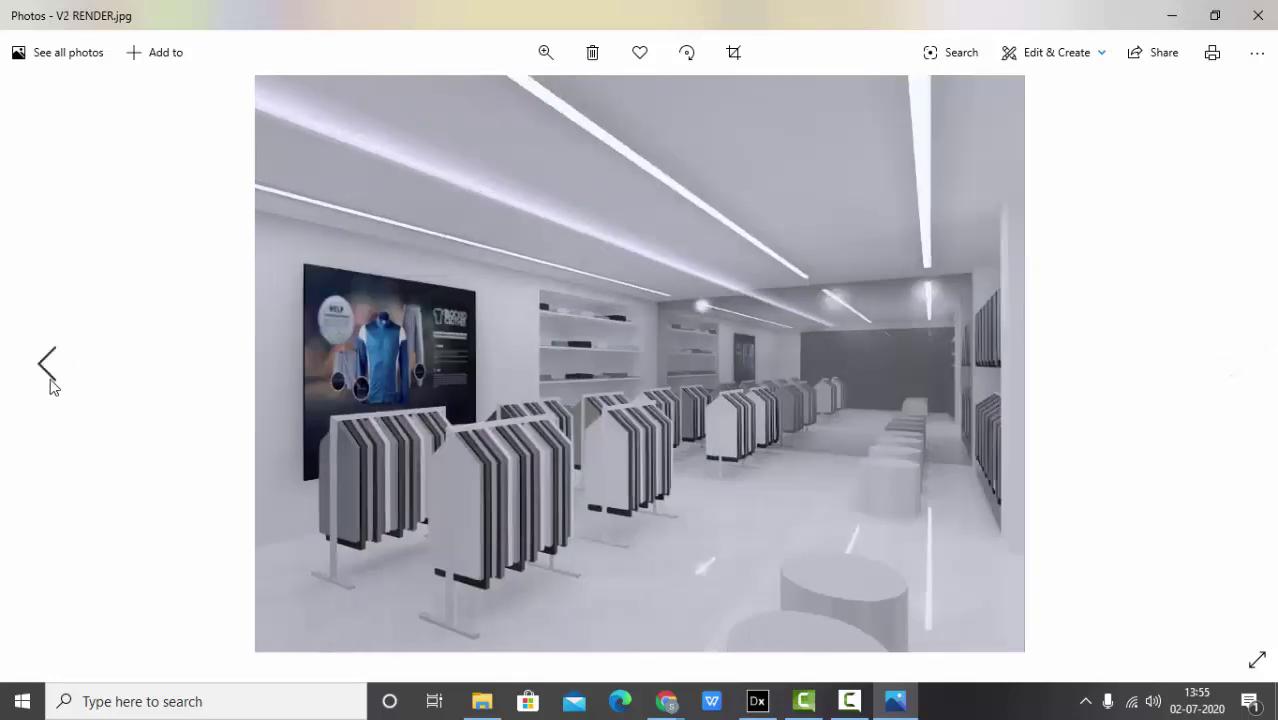
left_click(1236, 372)
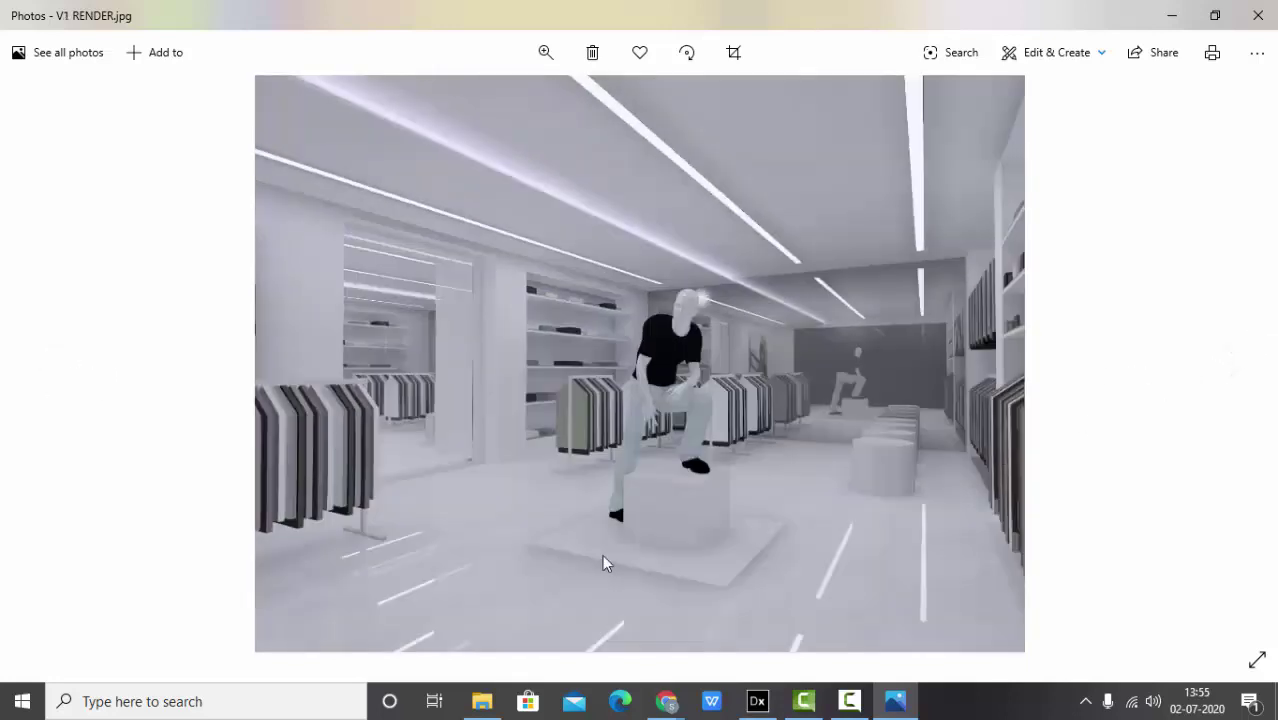
Switch back to DIALux evo and show the project's saved views instead of the raytraced images.
left_click(758, 702)
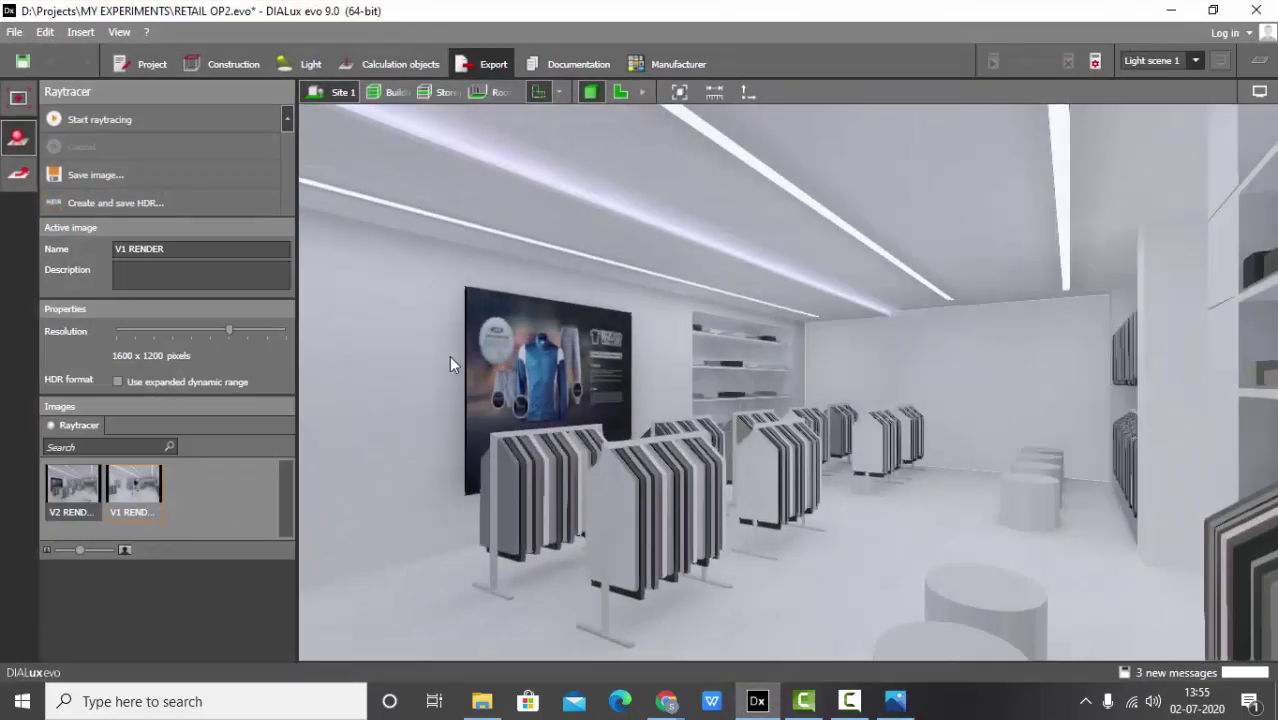
left_click(18, 99)
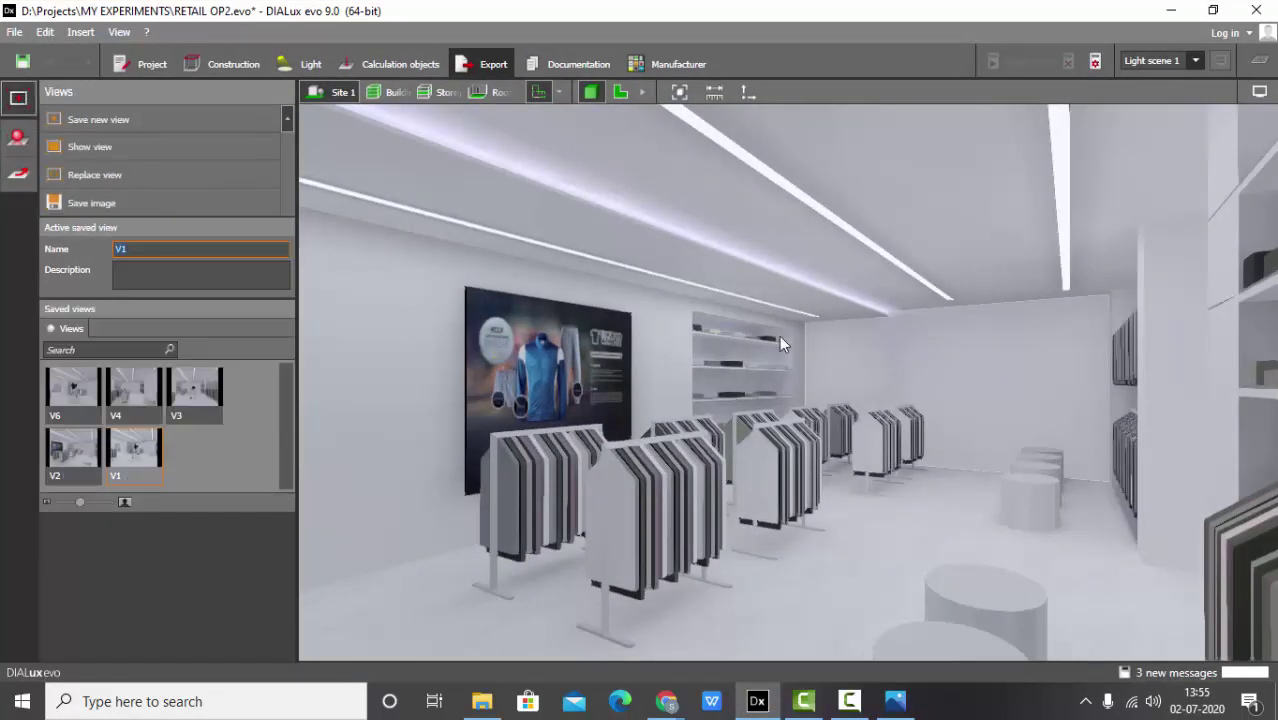